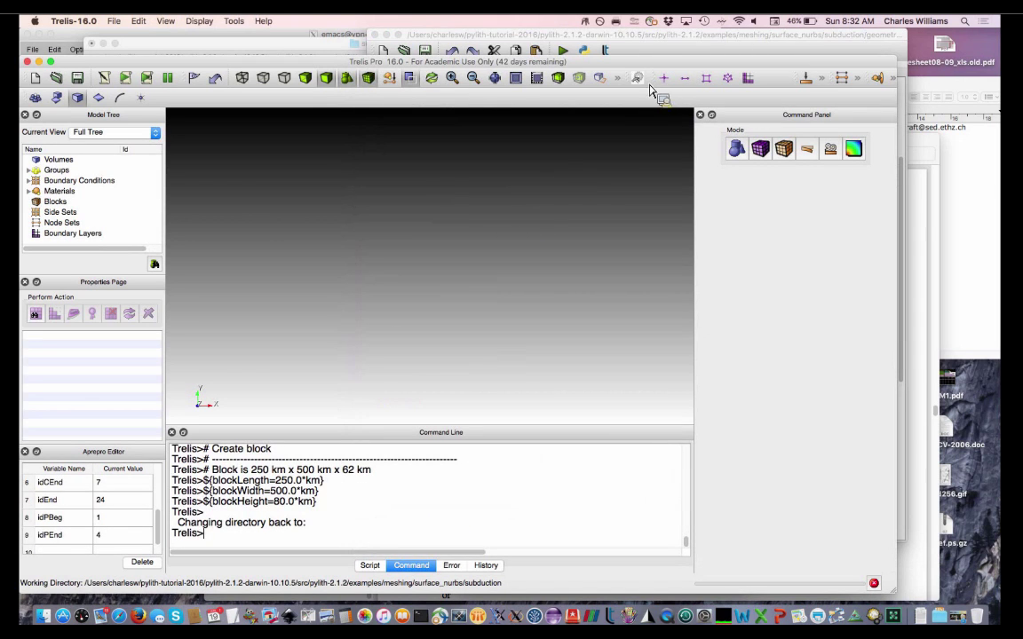
Run the geometry.jou lines that create the brick from blockLength, blockWidth and blockHeight and store its volume ID as idVol.
{"action": "scroll", "coordinate": [114, 516], "scroll_direction": "up", "scroll_amount": 3}
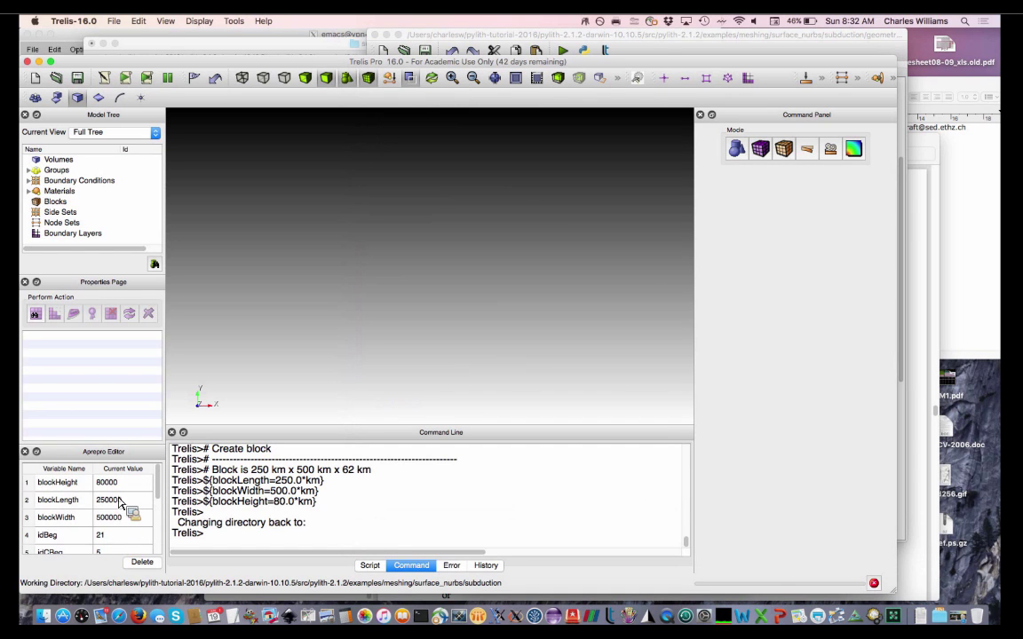
{"action": "left_click", "coordinate": [674, 39]}
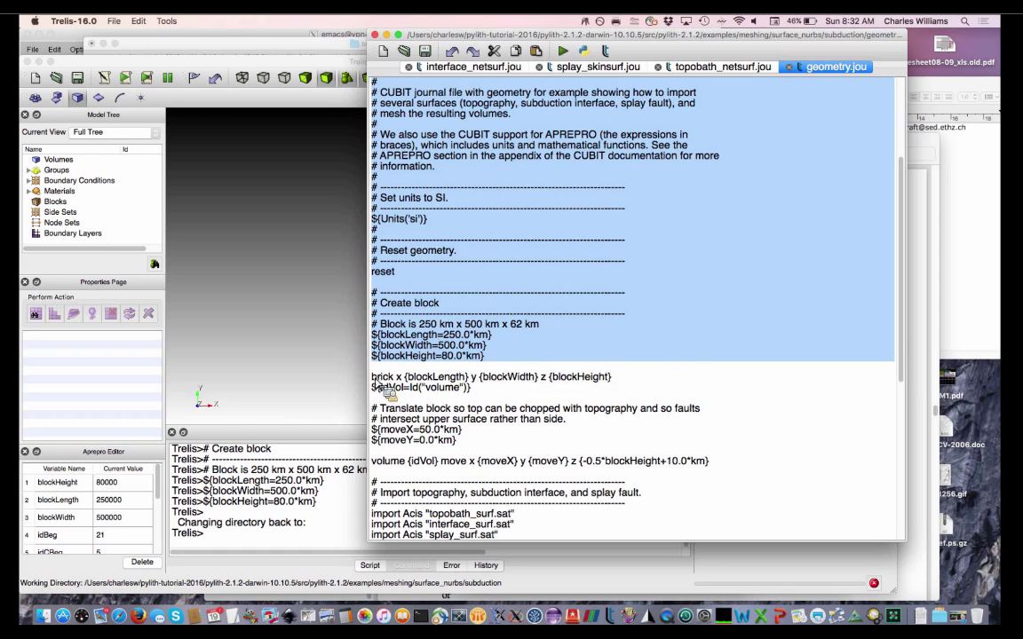
{"action": "left_click_drag", "start_coordinate": [372, 376], "coordinate": [489, 396]}
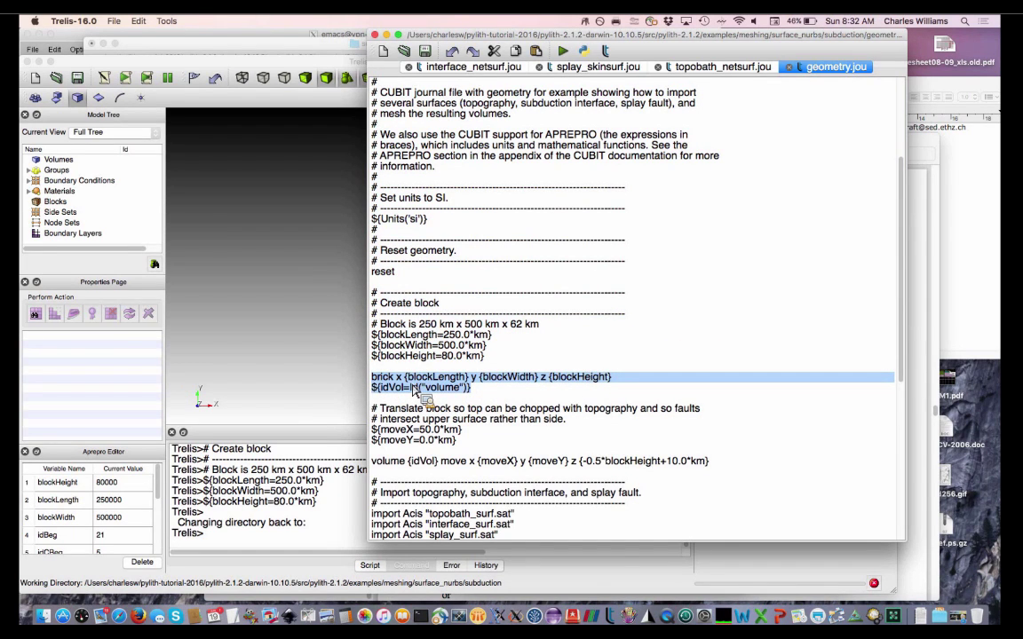
{"action": "right_click", "coordinate": [523, 433]}
{"action": "left_click", "coordinate": [544, 450]}
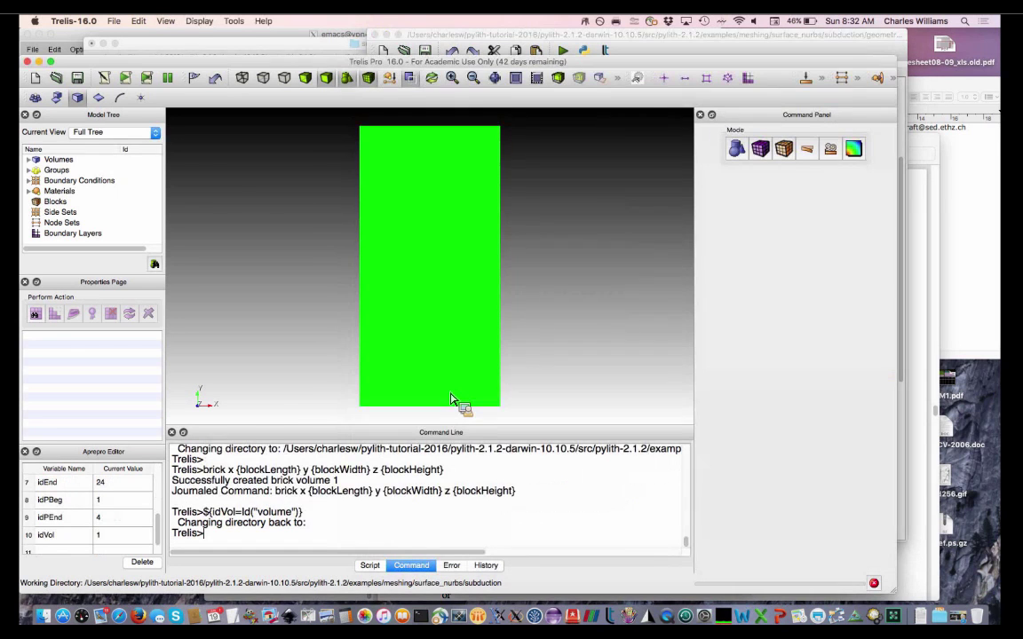
{"action": "left_click_drag", "start_coordinate": [549, 388], "coordinate": [511, 355]}
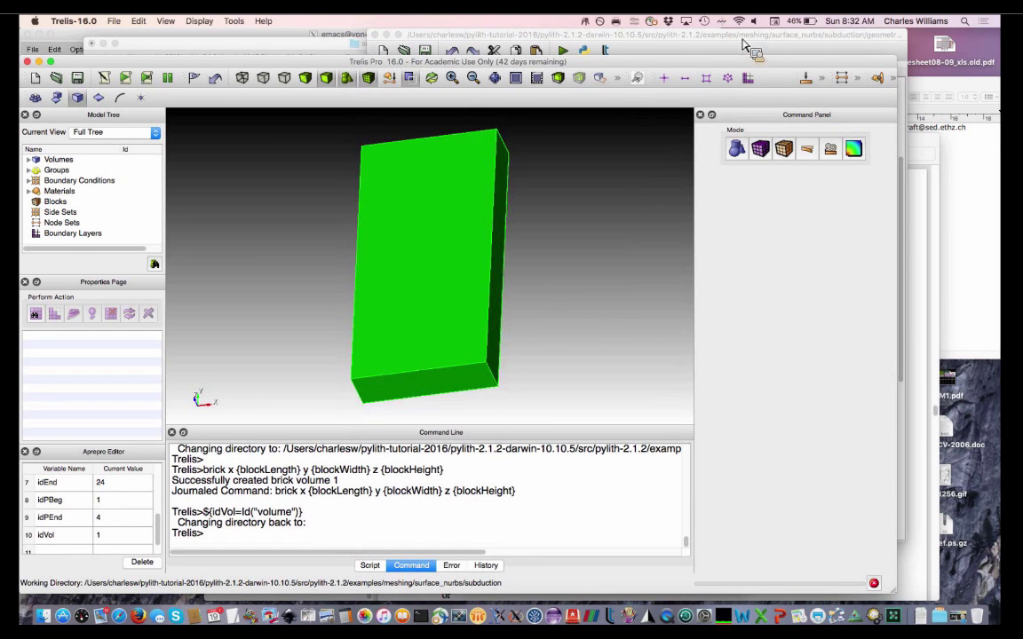
Run the journal's translation section to move the block by x 50 km, y 0 km and z -0.5*blockHeight+10 km.
{"action": "left_click", "coordinate": [670, 37]}
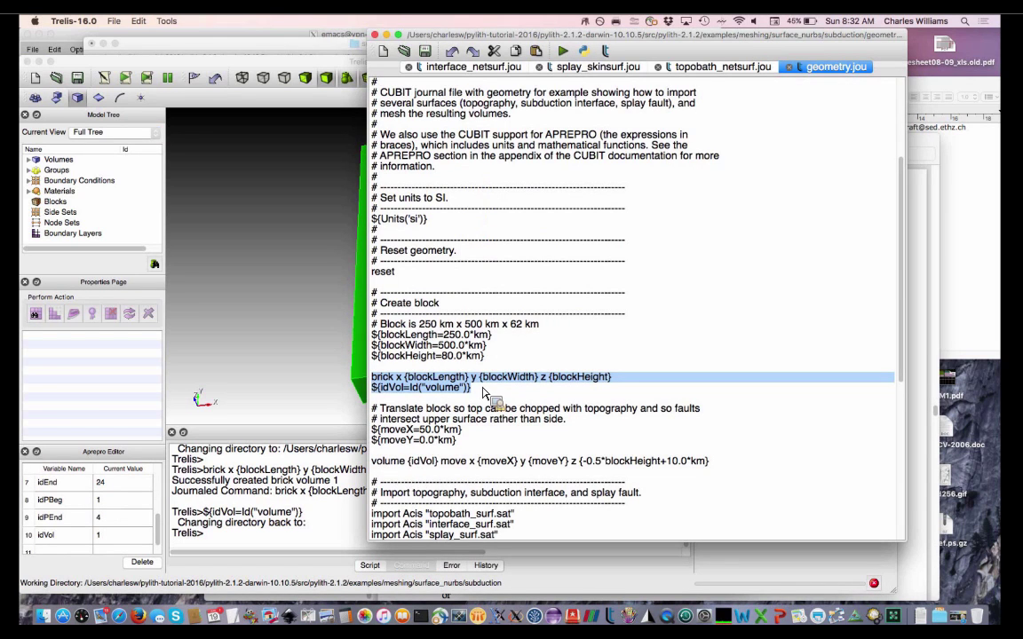
{"action": "left_click_drag", "start_coordinate": [482, 395], "coordinate": [697, 577]}
{"action": "left_click_drag", "start_coordinate": [372, 408], "coordinate": [686, 470]}
{"action": "right_click", "coordinate": [447, 440]}
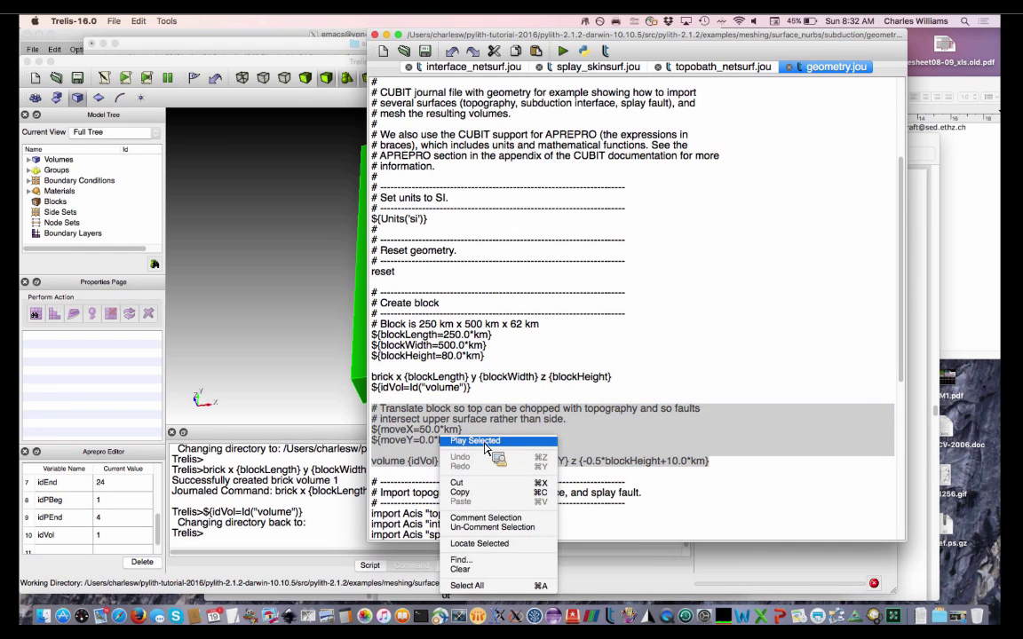
{"action": "left_click", "coordinate": [484, 441]}
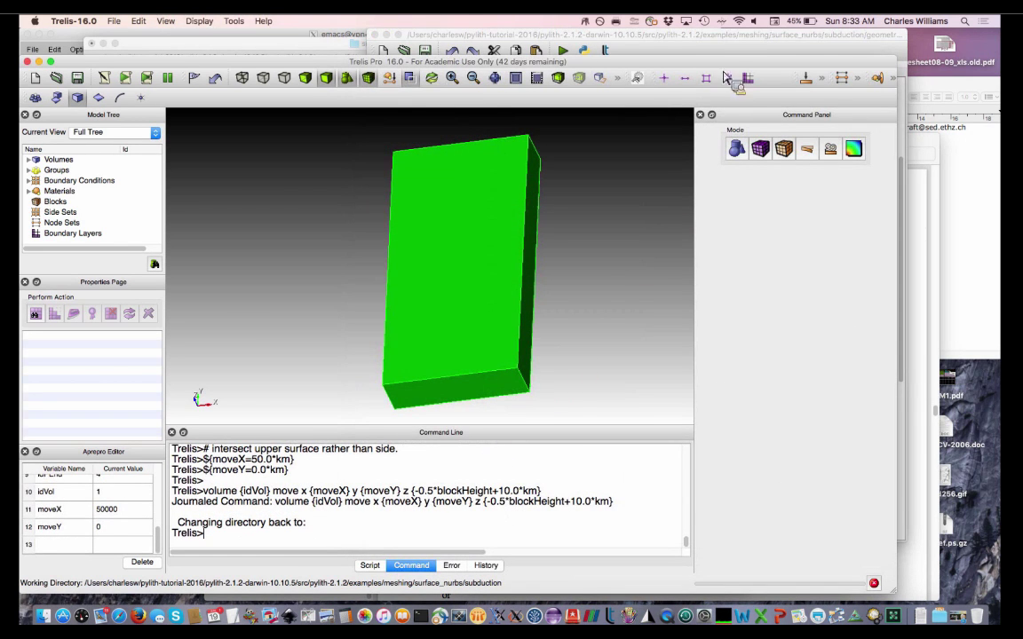
Run only the topography import from the geometry.jou import section, loading topobath_surf.sat, and inspect the surface against the block from below.
{"action": "left_click", "coordinate": [645, 35]}
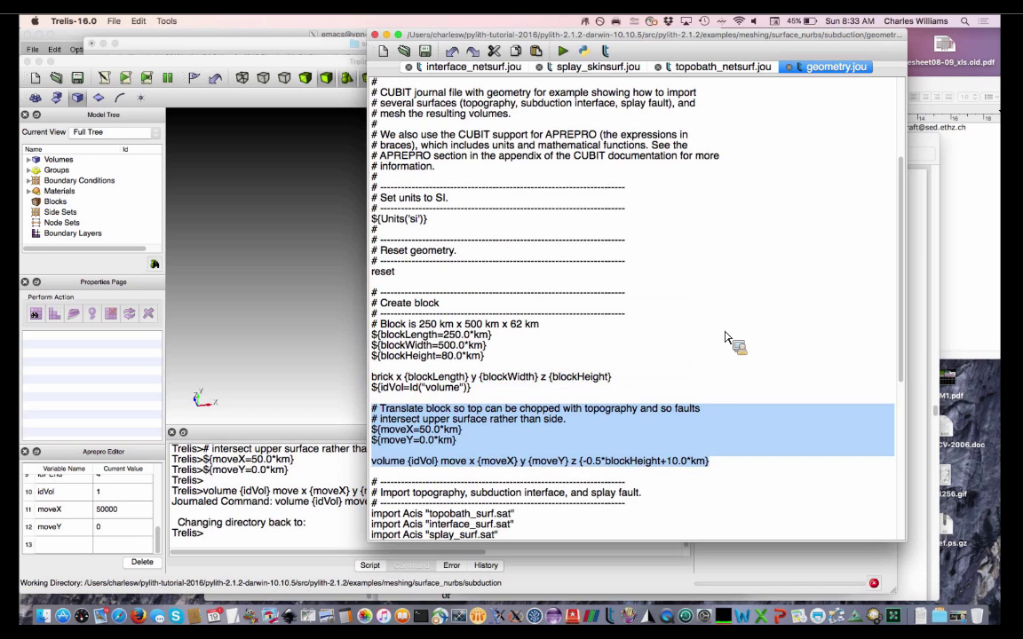
{"action": "scroll", "coordinate": [726, 337], "scroll_direction": "down", "scroll_amount": 3}
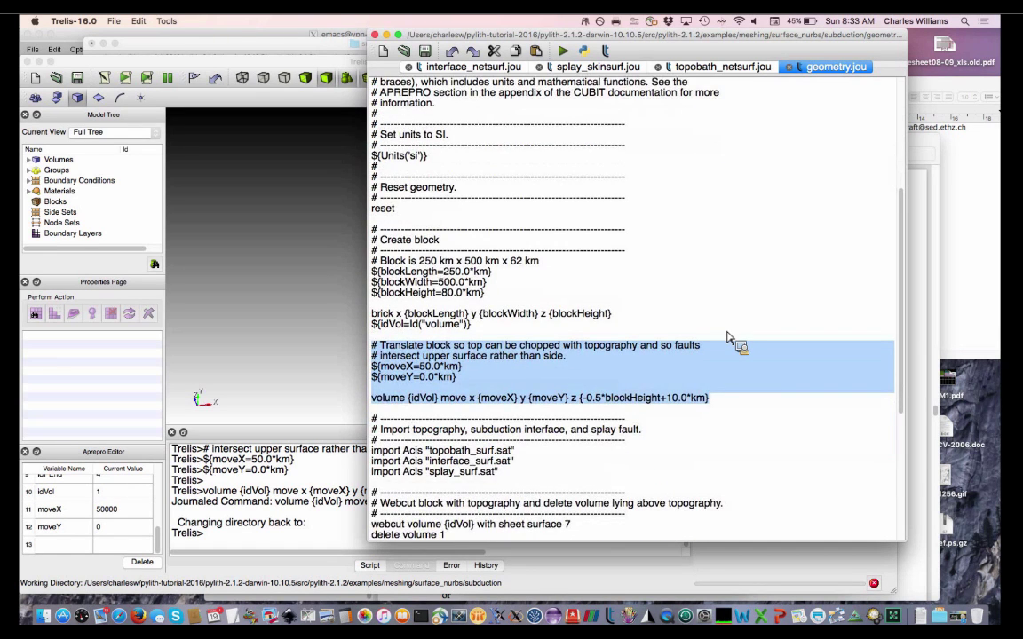
{"action": "scroll", "coordinate": [726, 337], "scroll_direction": "down", "scroll_amount": 2}
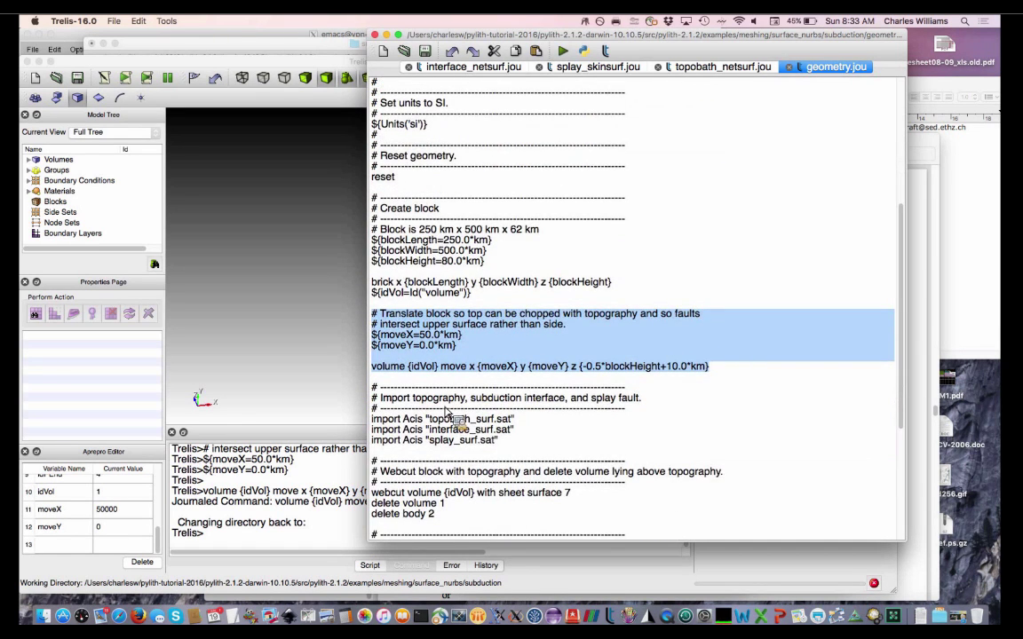
{"action": "left_click_drag", "start_coordinate": [373, 388], "coordinate": [513, 427]}
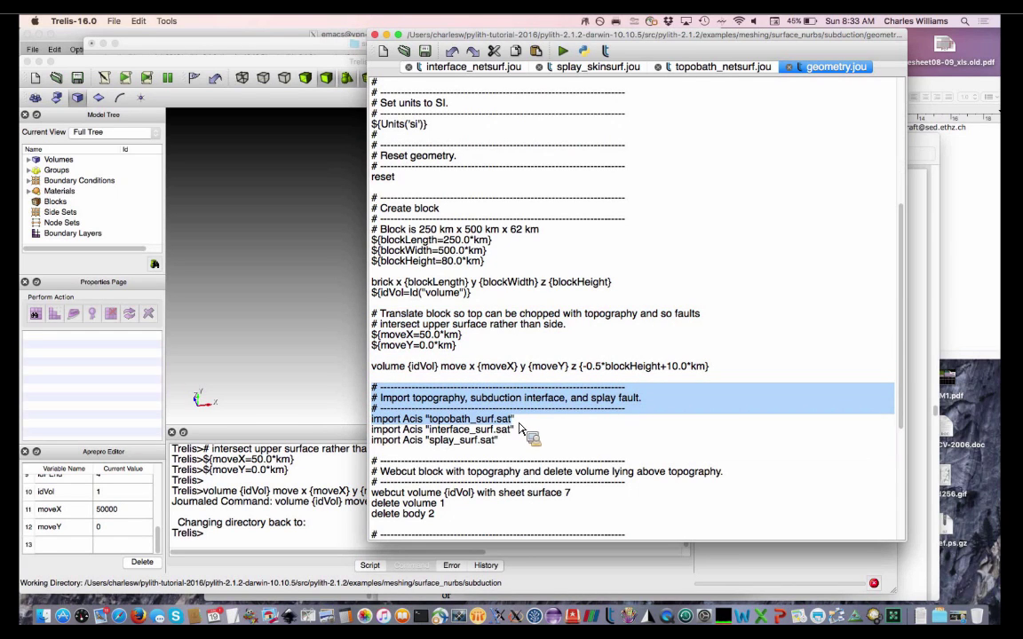
{"action": "right_click", "coordinate": [469, 419]}
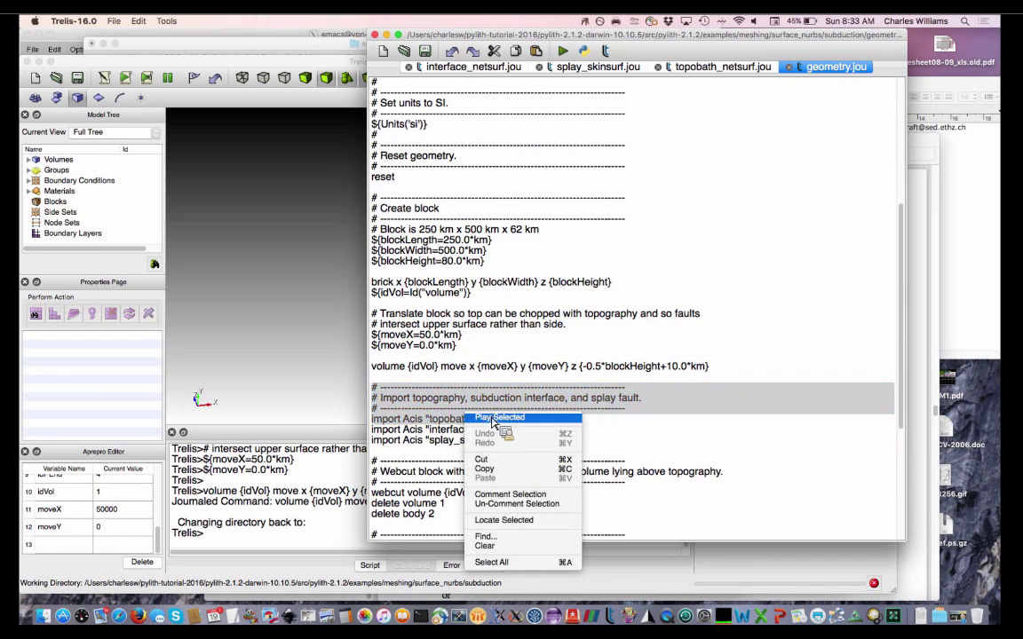
{"action": "left_click", "coordinate": [488, 417]}
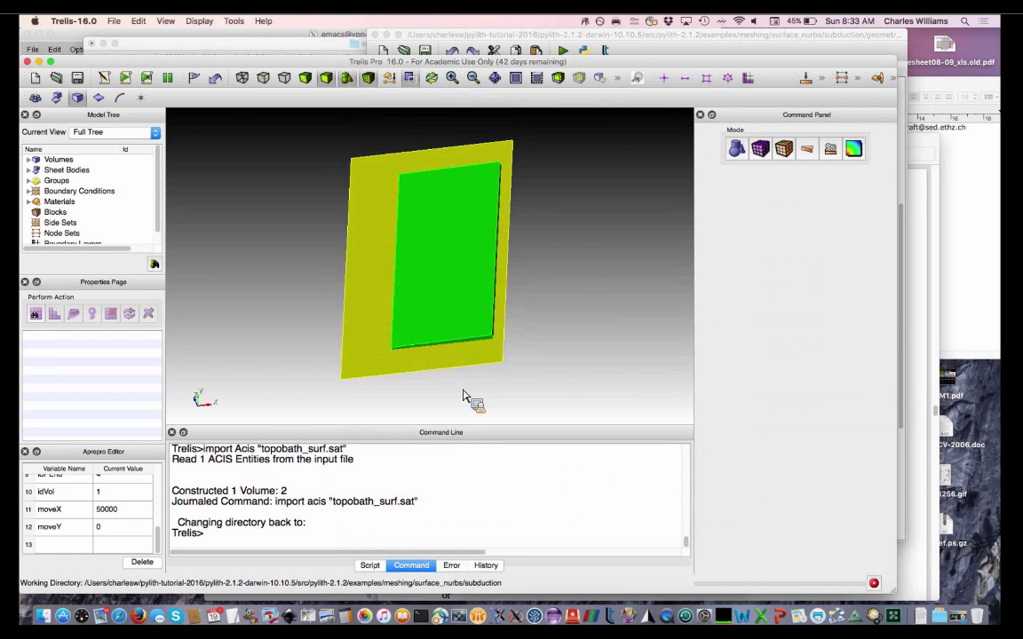
{"action": "left_click_drag", "start_coordinate": [459, 402], "coordinate": [463, 358]}
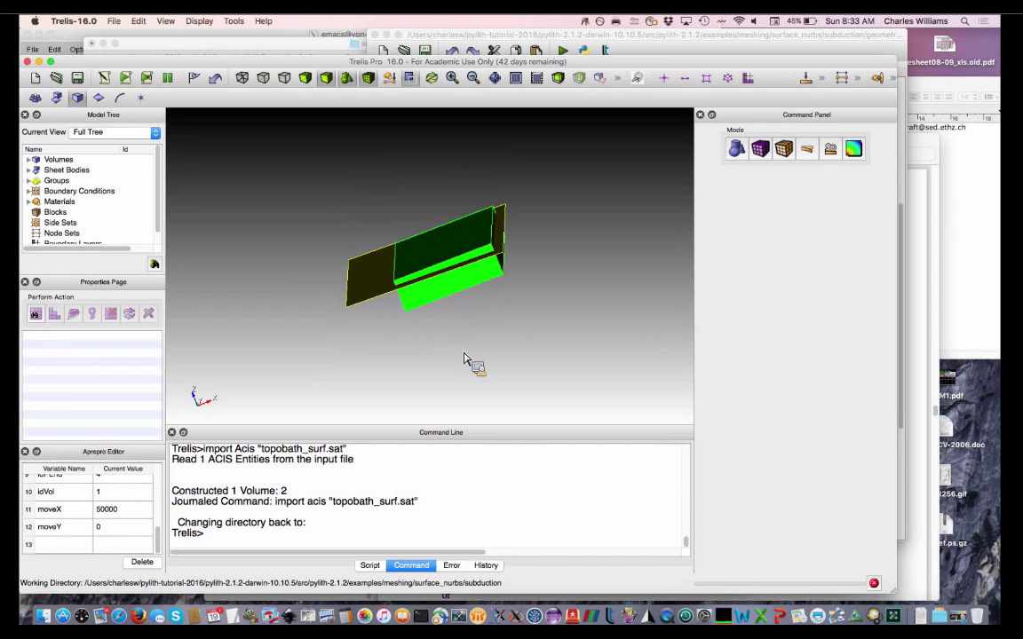
{"action": "left_click_drag", "start_coordinate": [464, 359], "coordinate": [481, 347]}
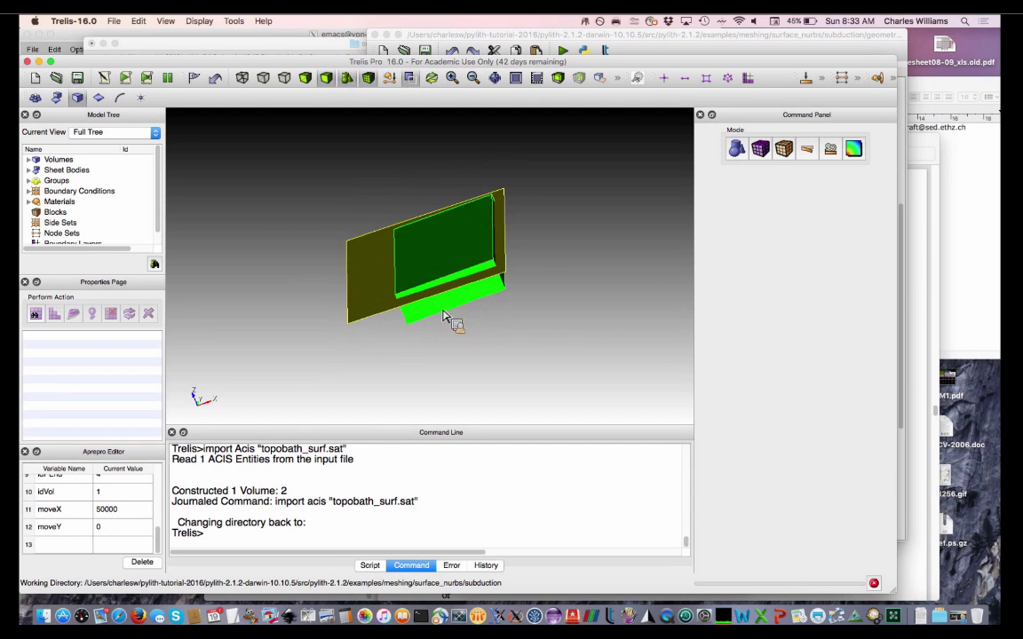
Run the two journal lines that import the subduction interface interface_surf.sat and the splay fault splay_surf.sat.
{"action": "left_click", "coordinate": [699, 42]}
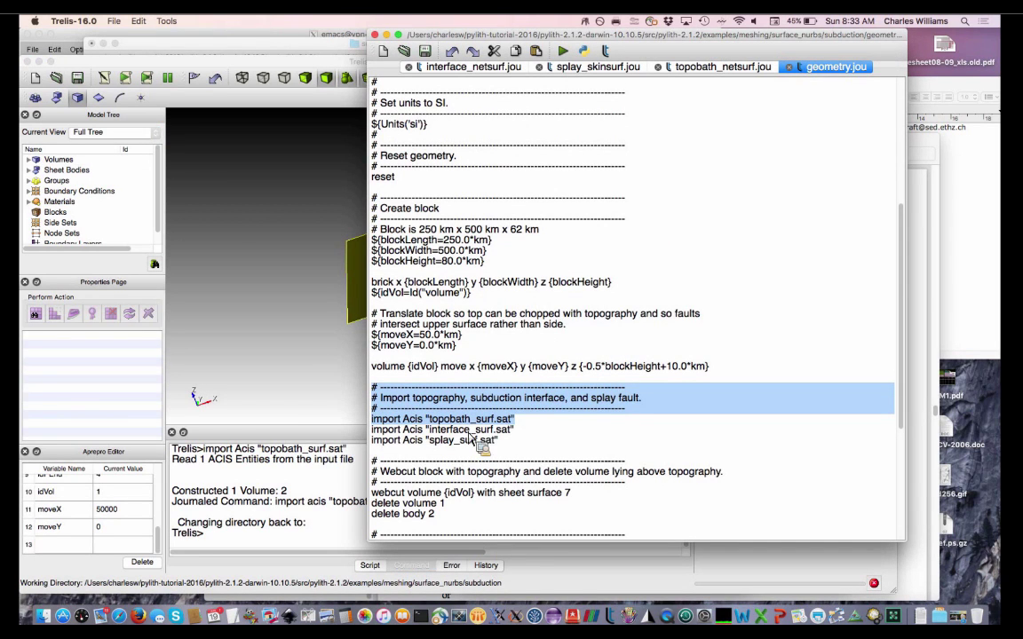
{"action": "left_click_drag", "start_coordinate": [425, 393], "coordinate": [498, 443]}
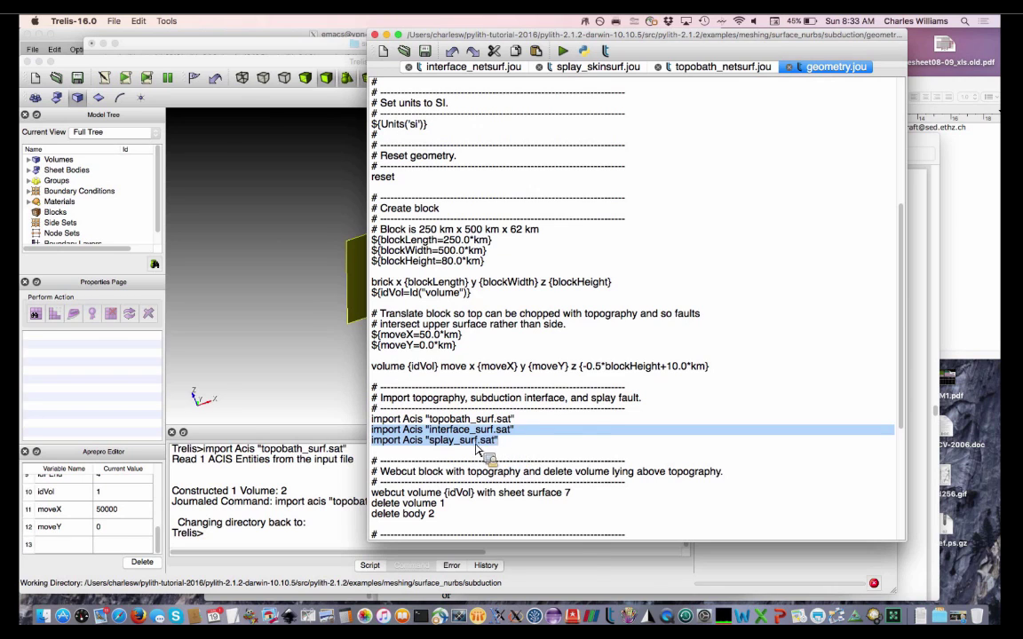
{"action": "right_click", "coordinate": [479, 448]}
{"action": "left_click", "coordinate": [492, 447]}
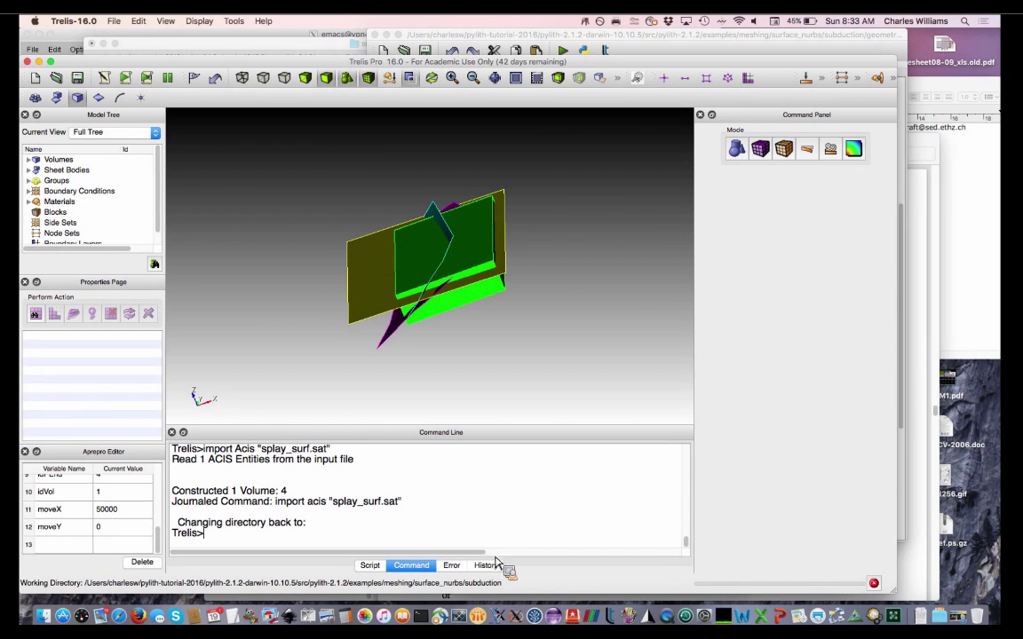
{"action": "mouse_move", "coordinate": [582, 240]}
{"action": "left_mouse_down"}
{"action": "mouse_move", "coordinate": [599, 295]}
{"action": "mouse_move", "coordinate": [598, 251]}
{"action": "left_mouse_up"}
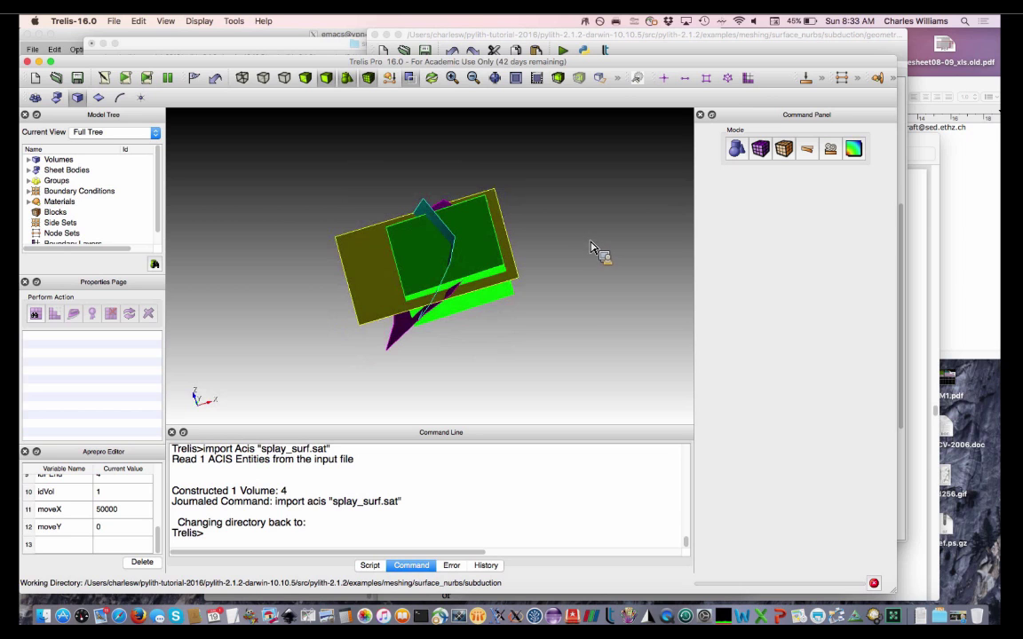
Run the journal command that webcuts the idVol block with topography sheet surface 7, leaving out the delete lines.
{"action": "left_click", "coordinate": [670, 55]}
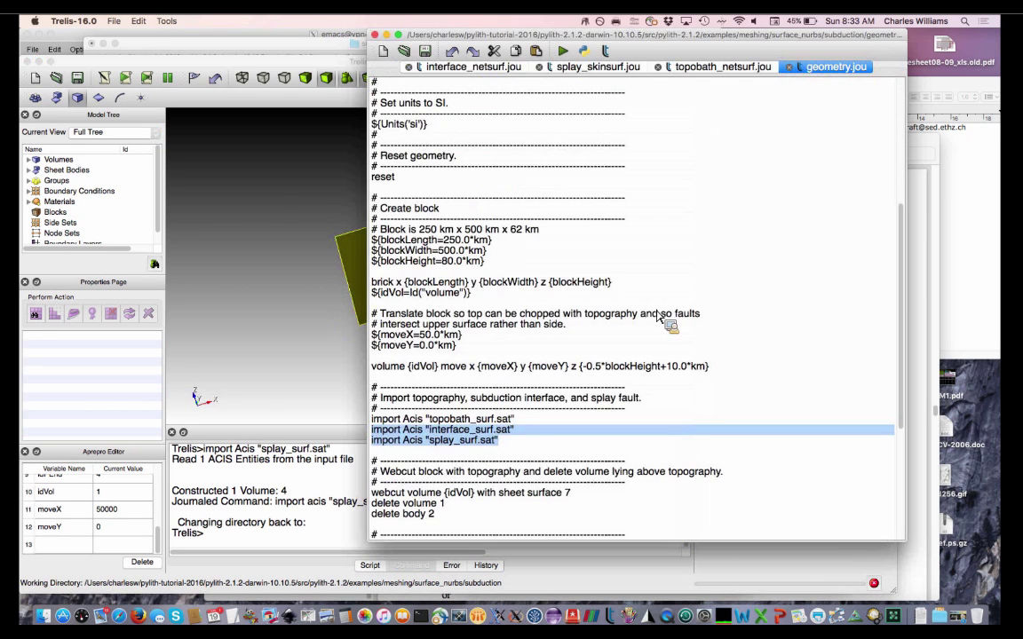
{"action": "scroll", "coordinate": [657, 317], "scroll_direction": "down", "scroll_amount": 3}
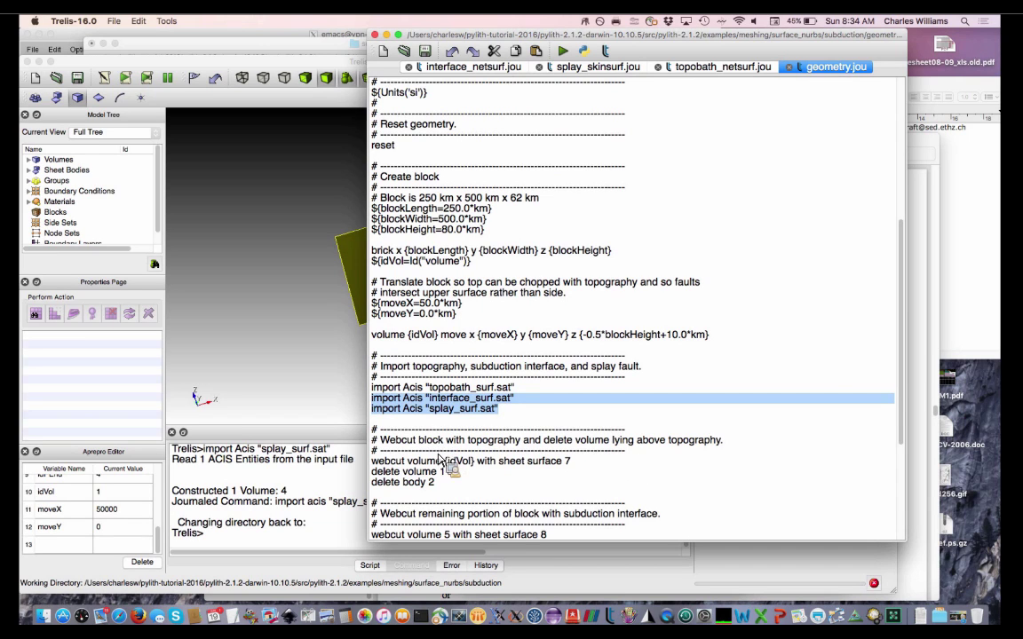
{"action": "triple_click", "coordinate": [422, 490]}
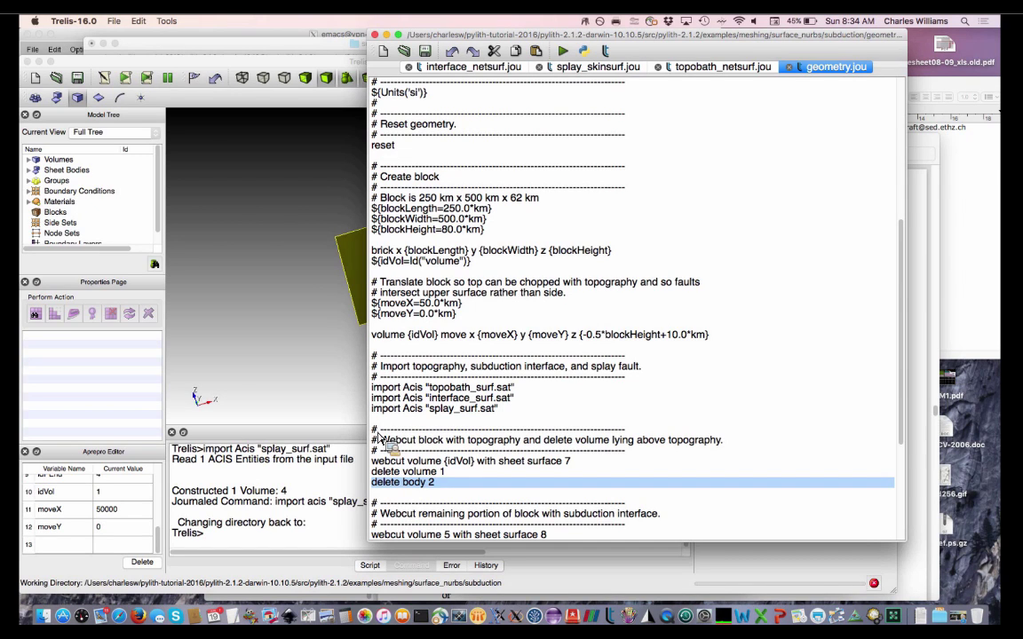
{"action": "left_click_drag", "start_coordinate": [377, 434], "coordinate": [579, 472]}
{"action": "right_click", "coordinate": [503, 459]}
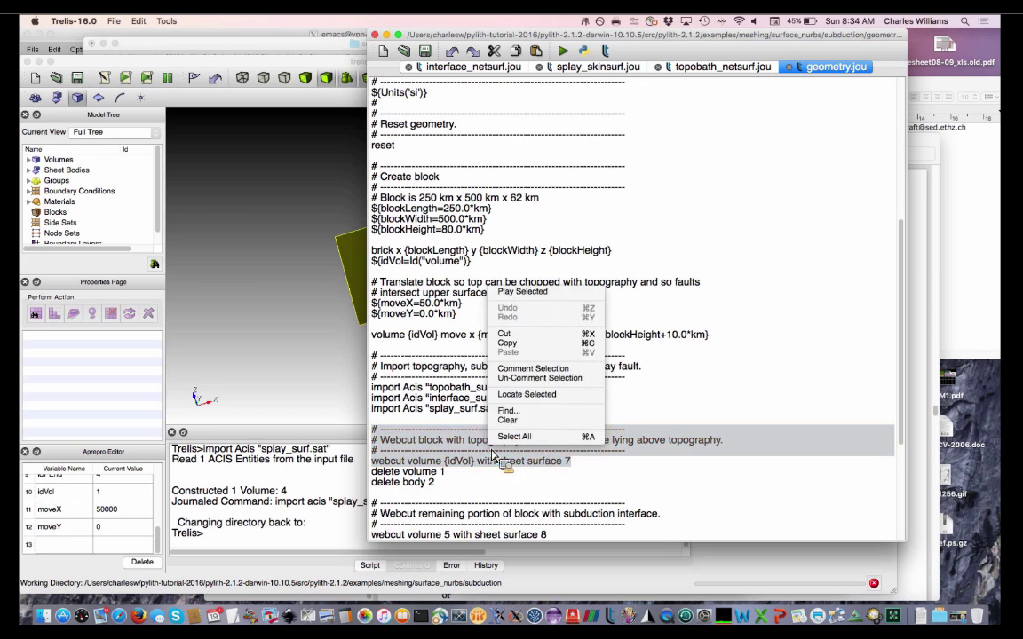
{"action": "left_click", "coordinate": [533, 293]}
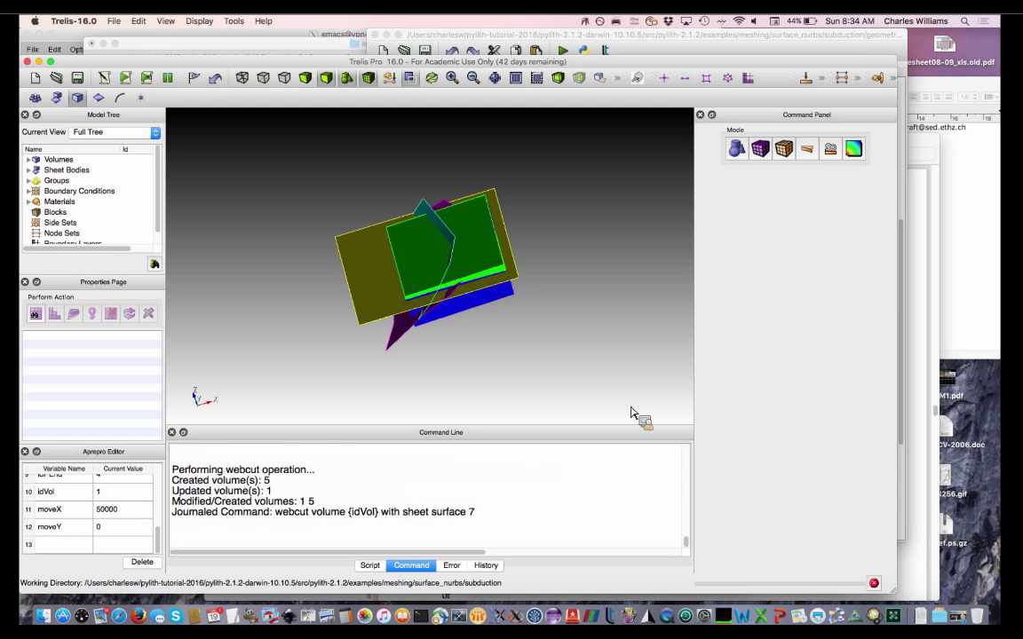
{"action": "left_click_drag", "start_coordinate": [605, 411], "coordinate": [501, 365]}
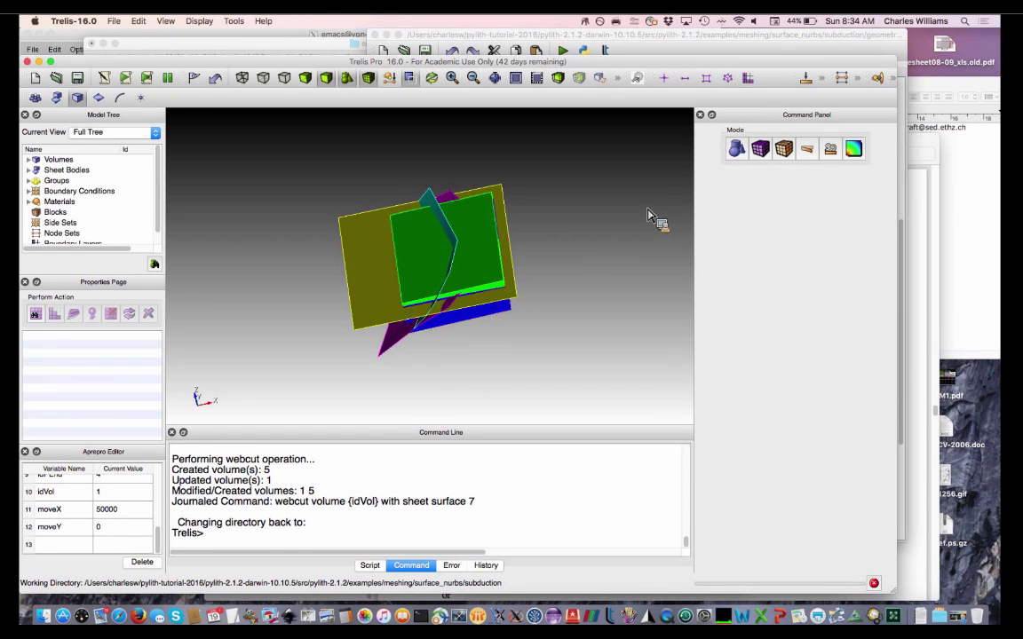
Run the journal's delete commands one at a time to remove volume 1 above the topography and topography sheet body 2.
{"action": "left_click", "coordinate": [703, 39]}
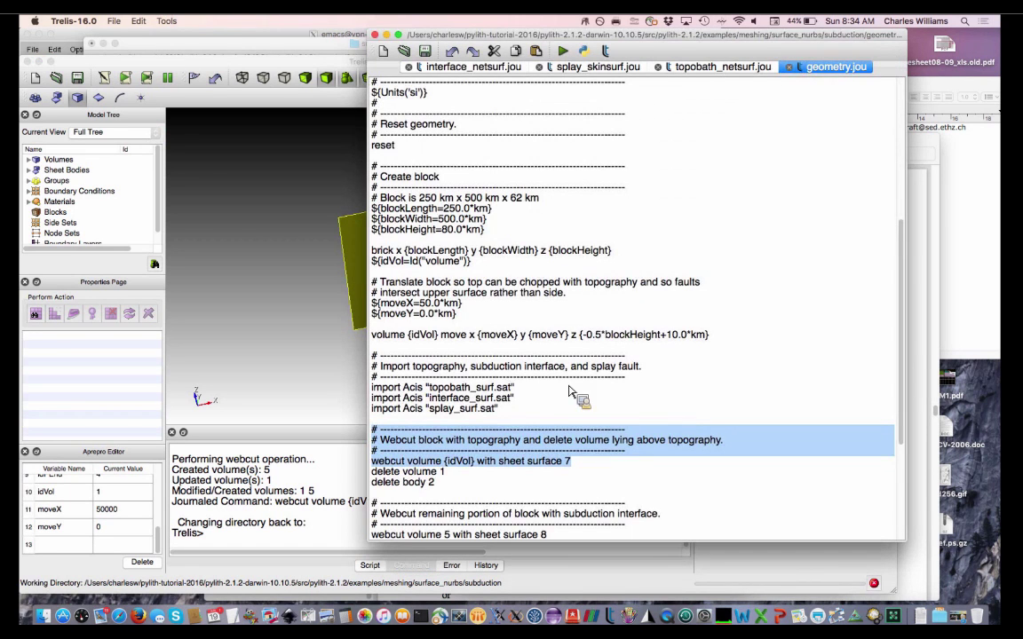
{"action": "left_click_drag", "start_coordinate": [372, 472], "coordinate": [444, 473]}
{"action": "right_click", "coordinate": [423, 481]}
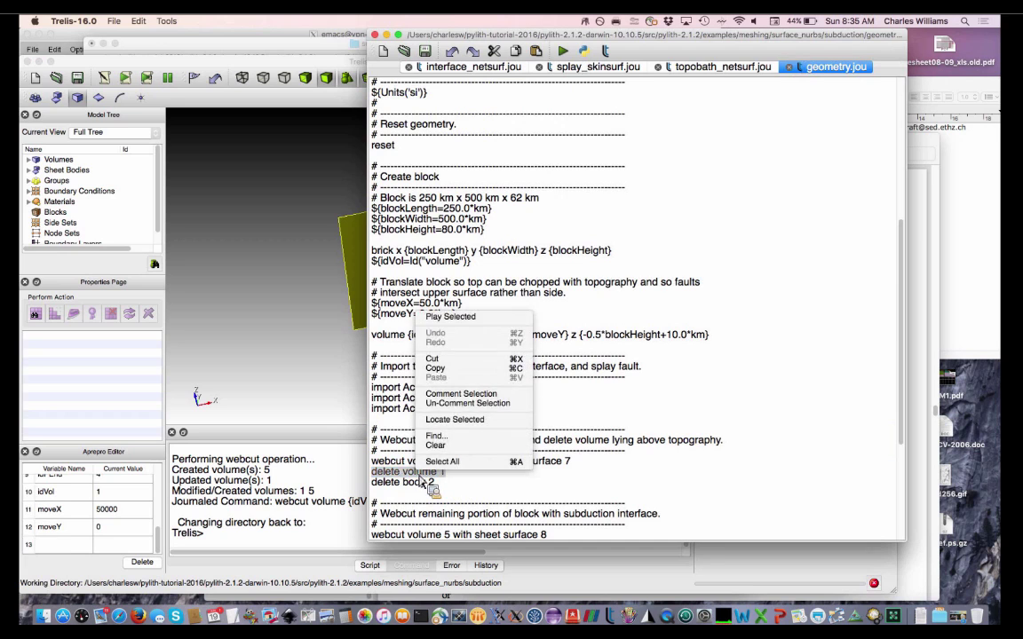
{"action": "left_click", "coordinate": [448, 317]}
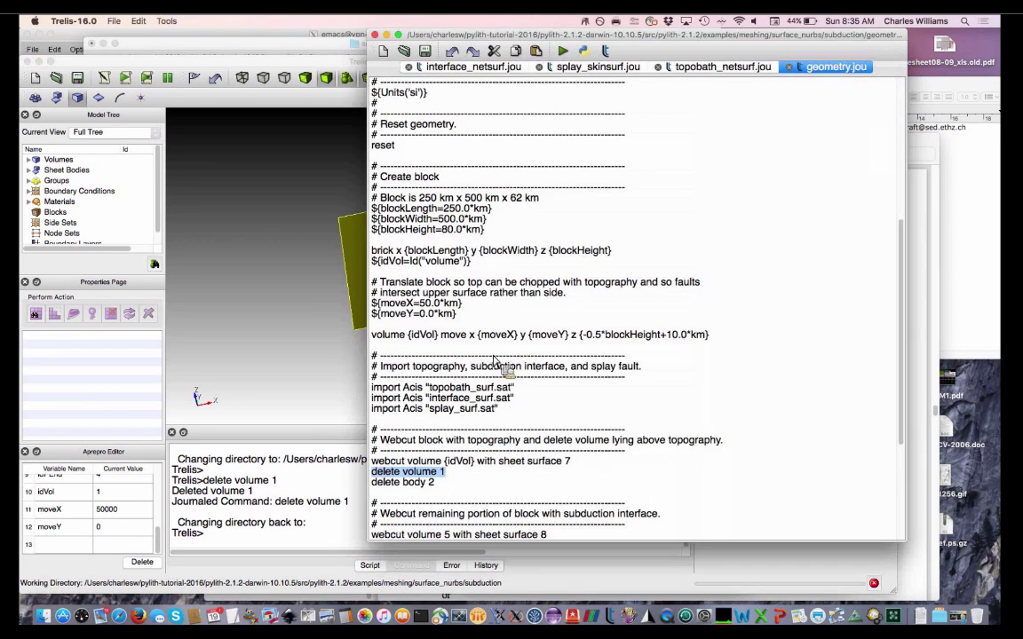
{"action": "left_click", "coordinate": [523, 35]}
{"action": "left_click_drag", "start_coordinate": [372, 483], "coordinate": [435, 484]}
{"action": "right_click", "coordinate": [387, 438]}
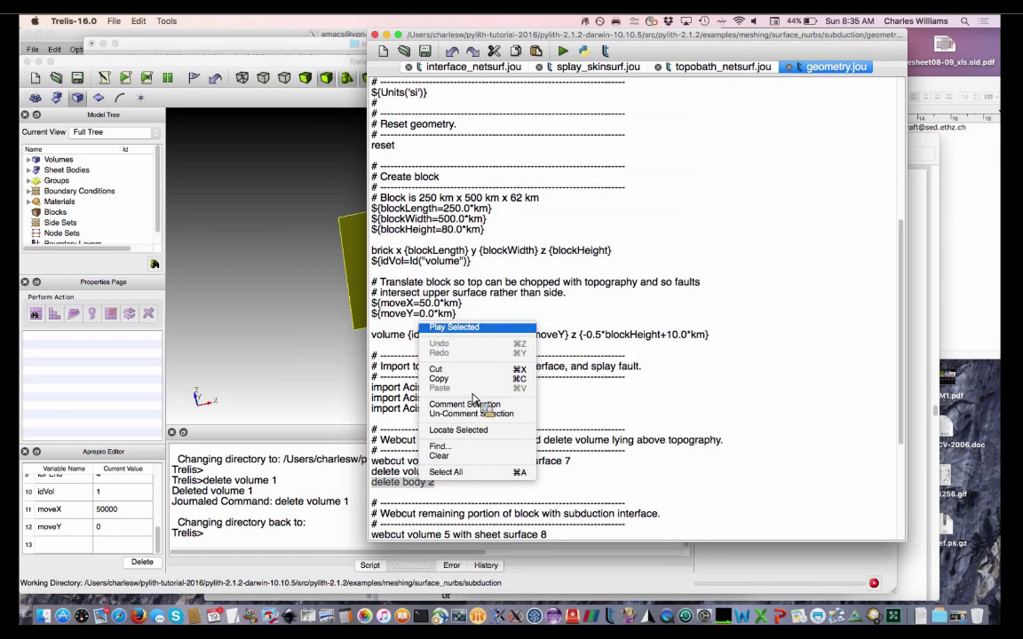
{"action": "left_click", "coordinate": [474, 328]}
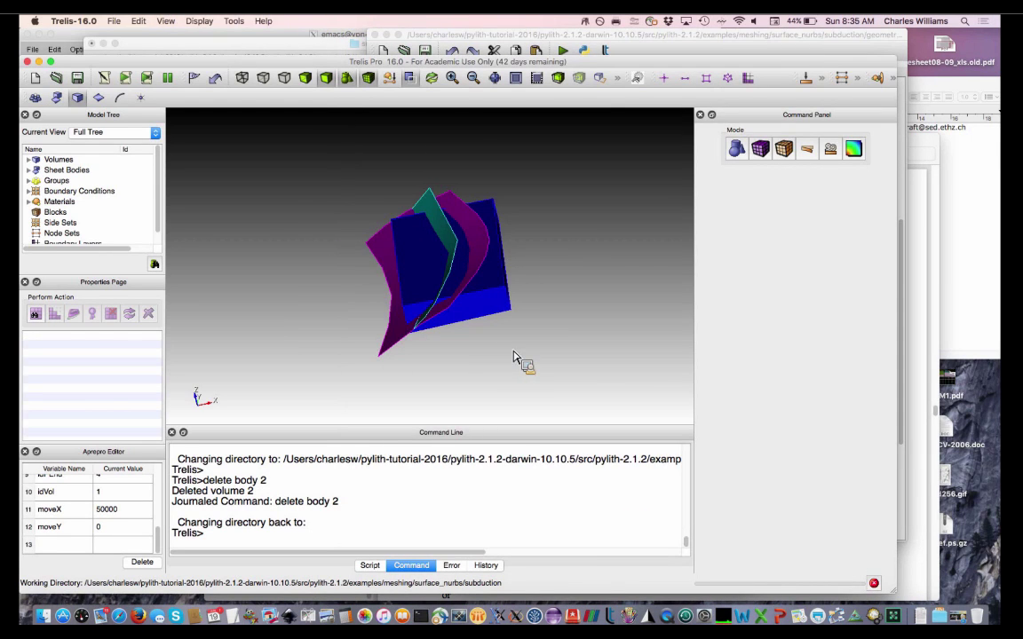
{"action": "mouse_move", "coordinate": [501, 367]}
{"action": "left_mouse_down"}
{"action": "mouse_move", "coordinate": [497, 346]}
{"action": "mouse_move", "coordinate": [497, 364]}
{"action": "left_mouse_up"}
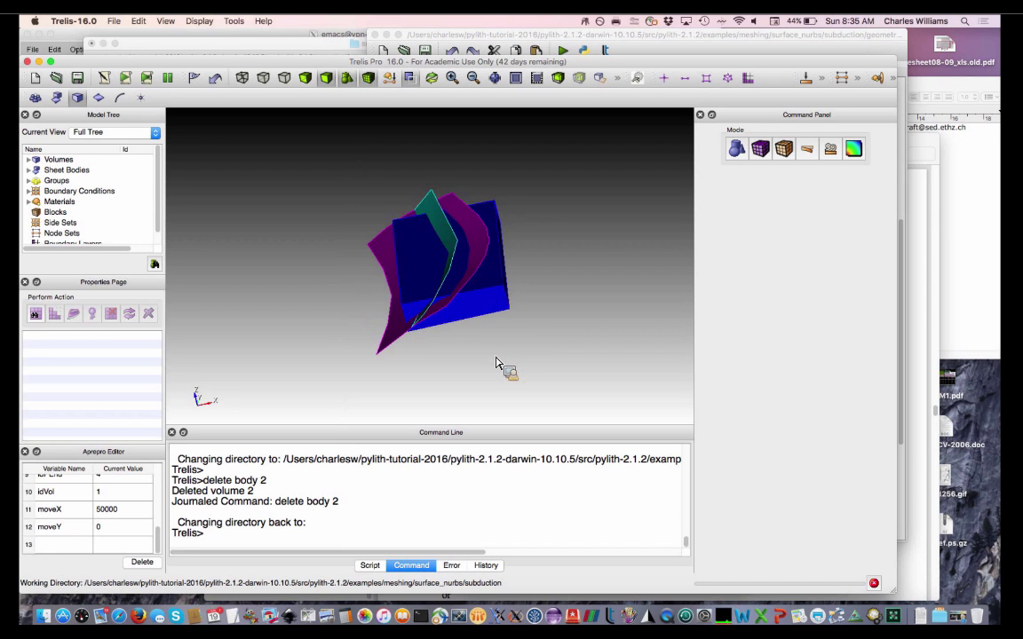
Run the journal section that webcuts volume 5 with interface sheet surface 8 and deletes body 3, and inspect the volumes on either side.
{"action": "left_click", "coordinate": [659, 37]}
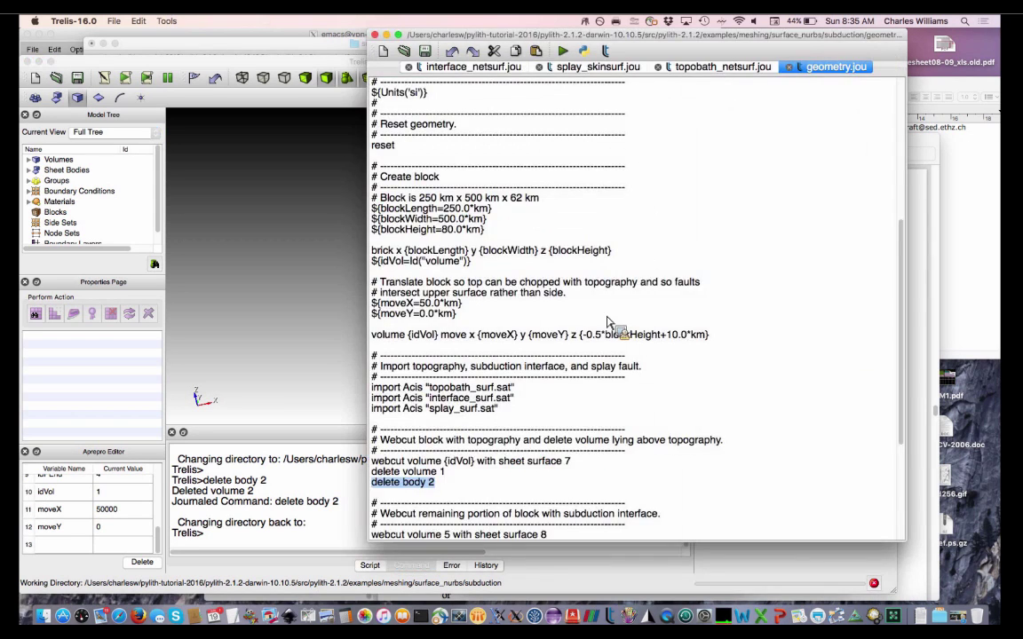
{"action": "scroll", "coordinate": [607, 322], "scroll_direction": "down", "scroll_amount": 5}
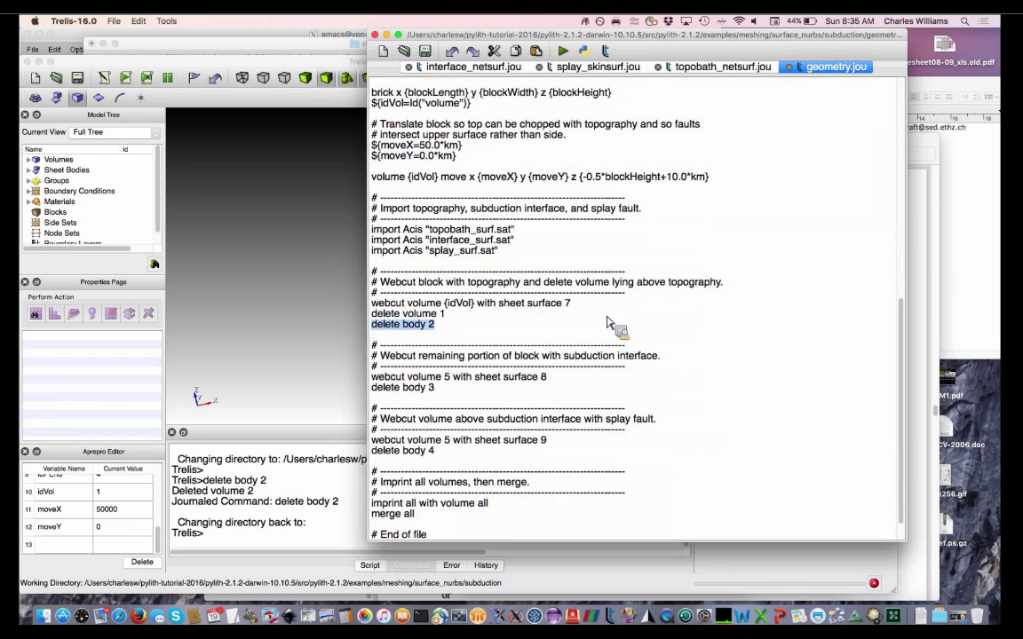
{"action": "scroll", "coordinate": [607, 322], "scroll_direction": "down", "scroll_amount": 1}
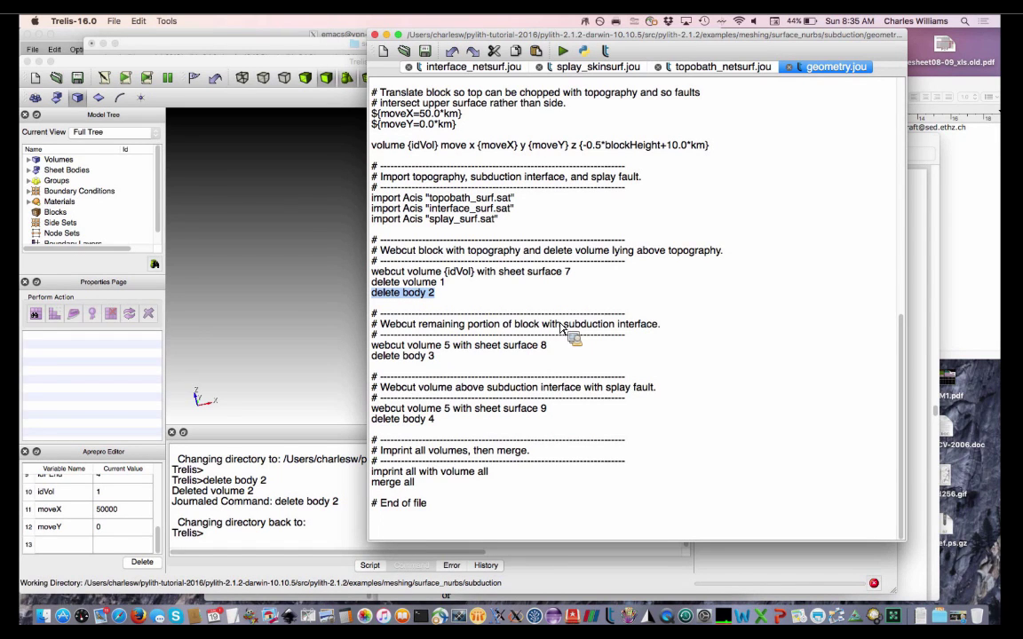
{"action": "left_click_drag", "start_coordinate": [560, 329], "coordinate": [498, 328]}
{"action": "left_click_drag", "start_coordinate": [498, 328], "coordinate": [427, 355]}
{"action": "right_click", "coordinate": [427, 355]}
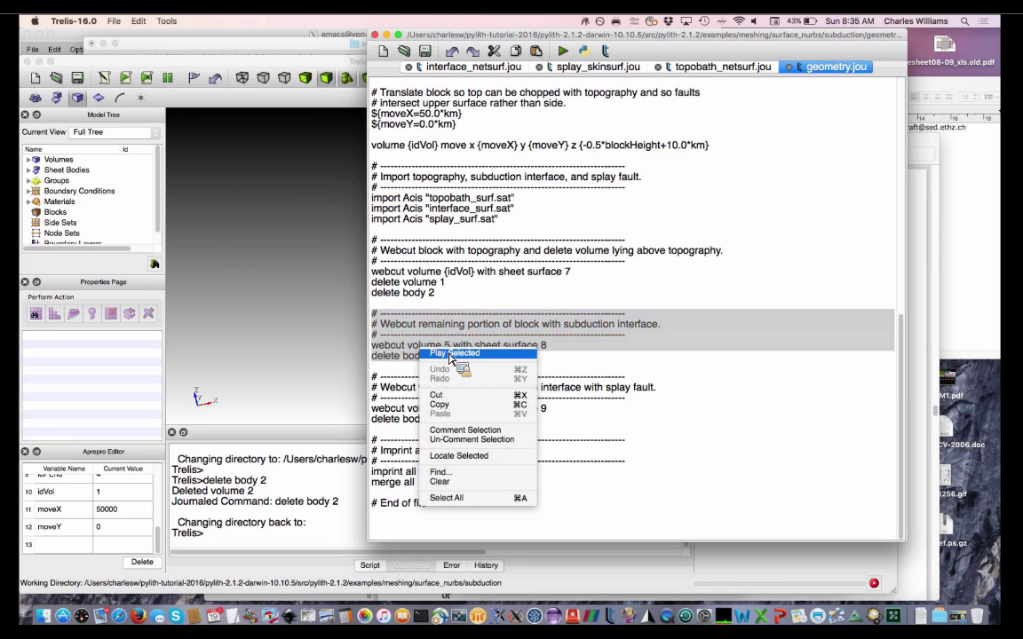
{"action": "left_click", "coordinate": [449, 355]}
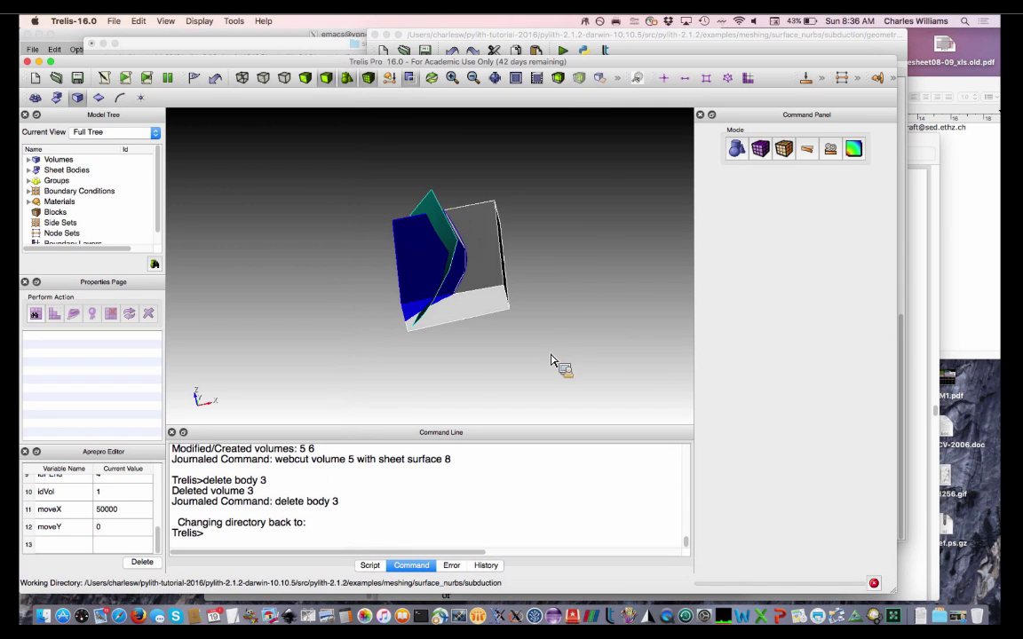
{"action": "left_click_drag", "start_coordinate": [554, 347], "coordinate": [480, 301]}
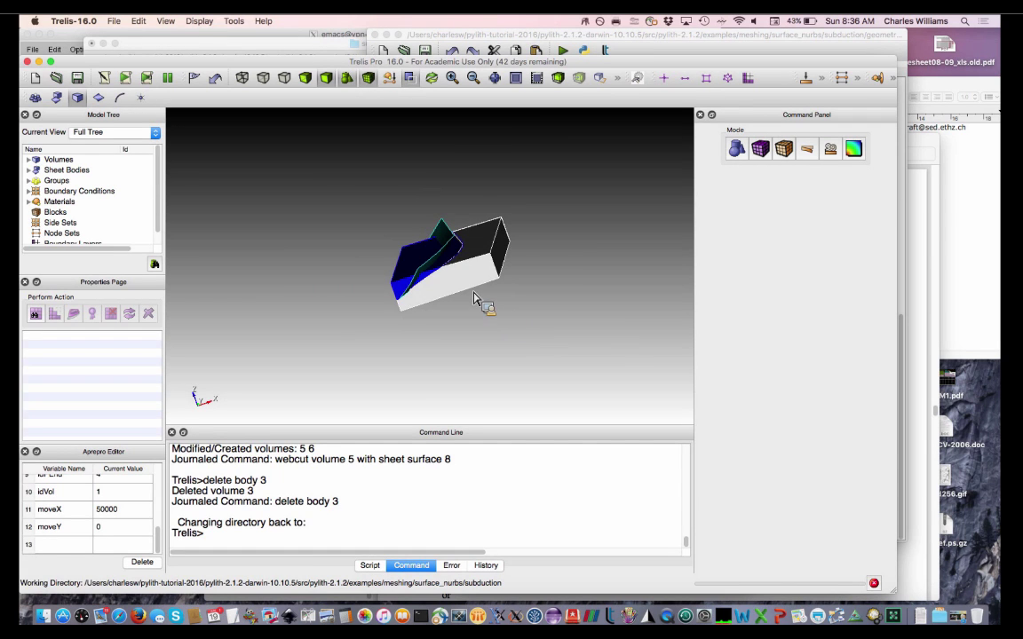
{"action": "left_click", "coordinate": [473, 290]}
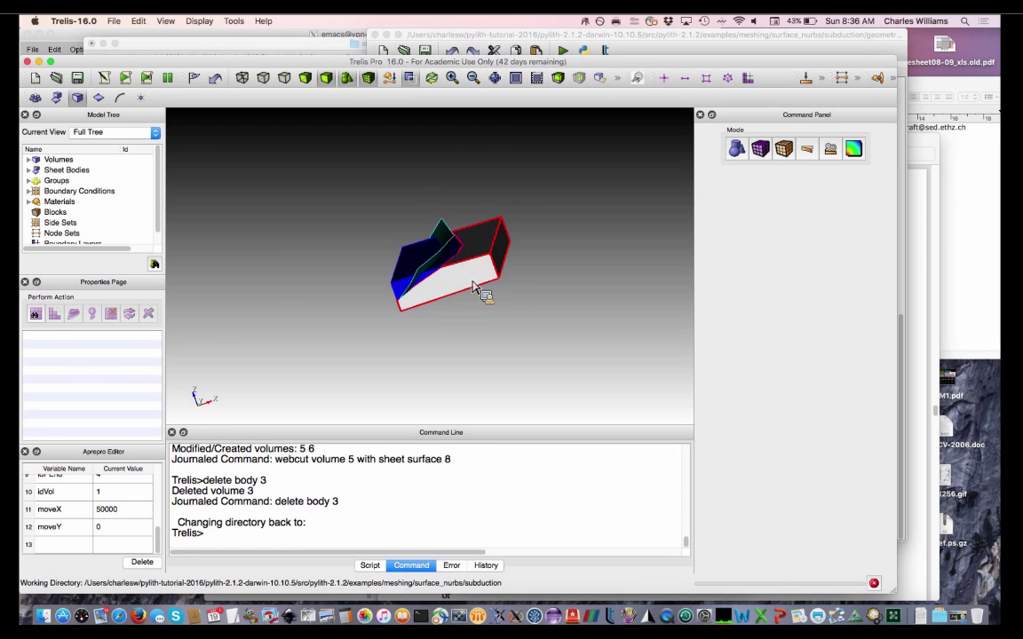
{"action": "left_click_drag", "start_coordinate": [529, 324], "coordinate": [525, 347]}
{"action": "left_click", "coordinate": [418, 282]}
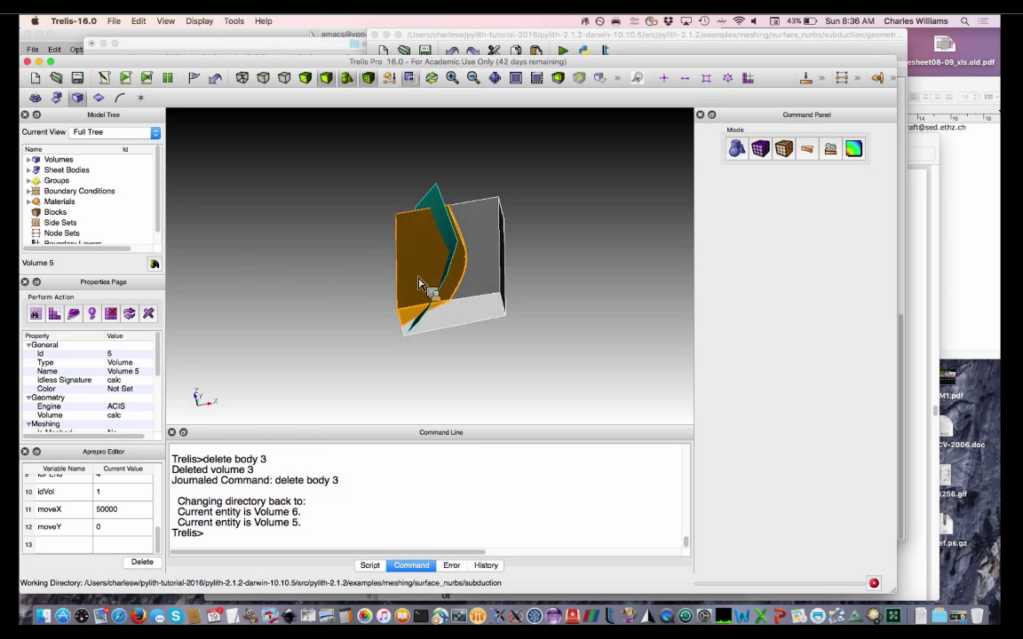
{"action": "left_click", "coordinate": [522, 368]}
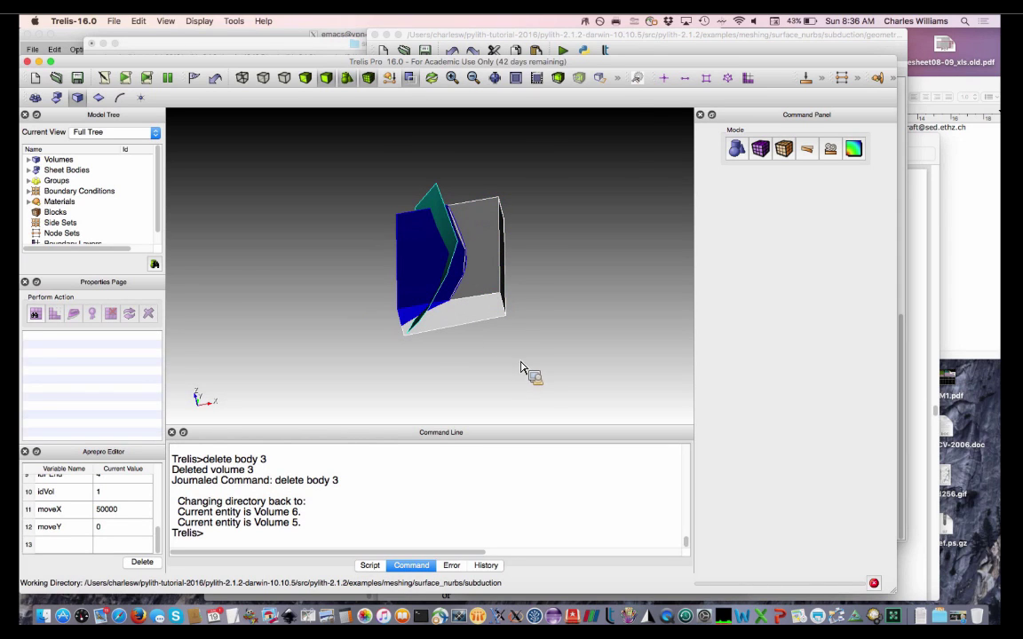
Run the journal section that webcuts volume 5 with splay fault sheet surface 9 and deletes body 4, and check each remaining volume.
{"action": "left_click", "coordinate": [646, 46]}
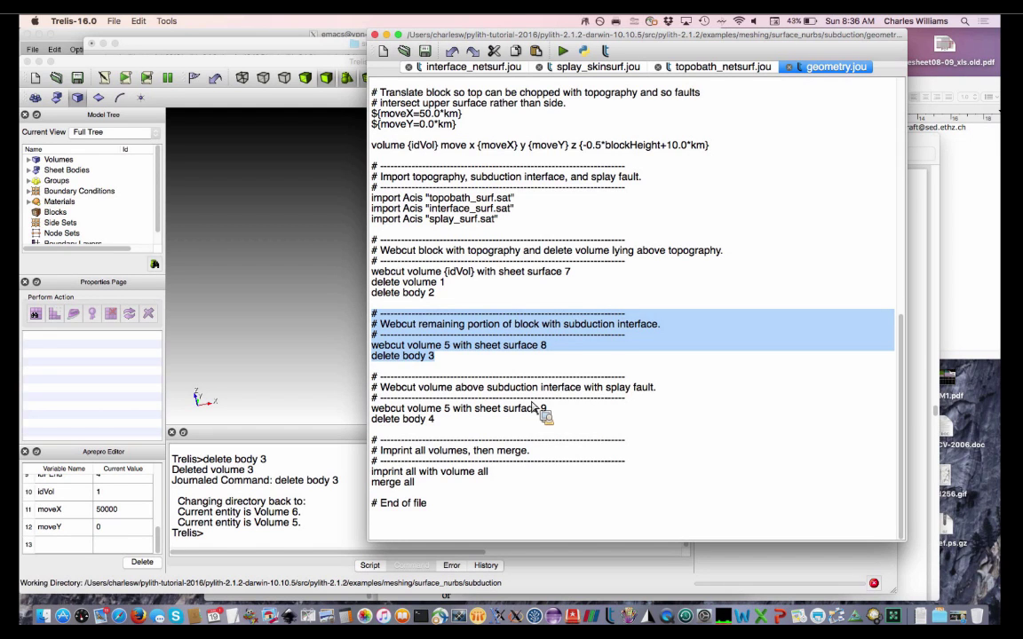
{"action": "left_click_drag", "start_coordinate": [534, 406], "coordinate": [450, 400]}
{"action": "left_click_drag", "start_coordinate": [382, 375], "coordinate": [429, 418]}
{"action": "right_click", "coordinate": [428, 415]}
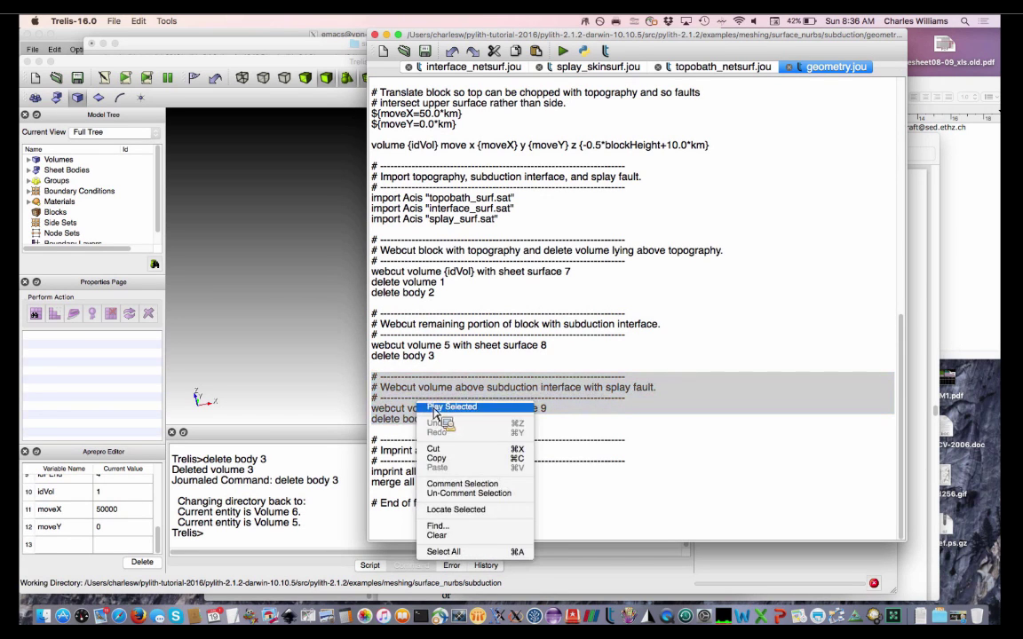
{"action": "left_click", "coordinate": [433, 404]}
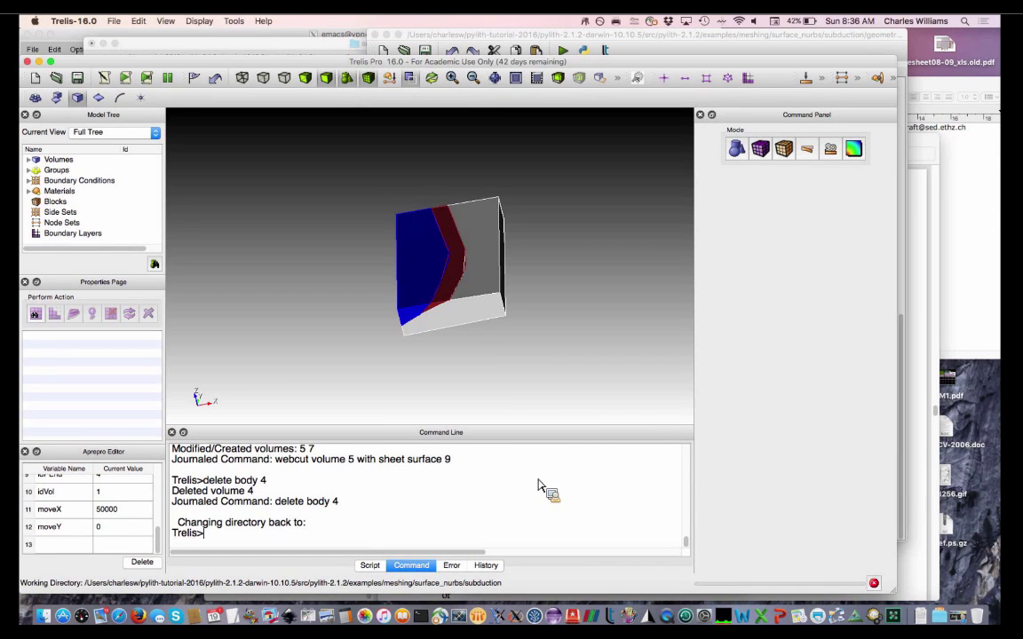
{"action": "mouse_move", "coordinate": [486, 402]}
{"action": "left_mouse_down"}
{"action": "mouse_move", "coordinate": [486, 392]}
{"action": "mouse_move", "coordinate": [500, 407]}
{"action": "left_mouse_up"}
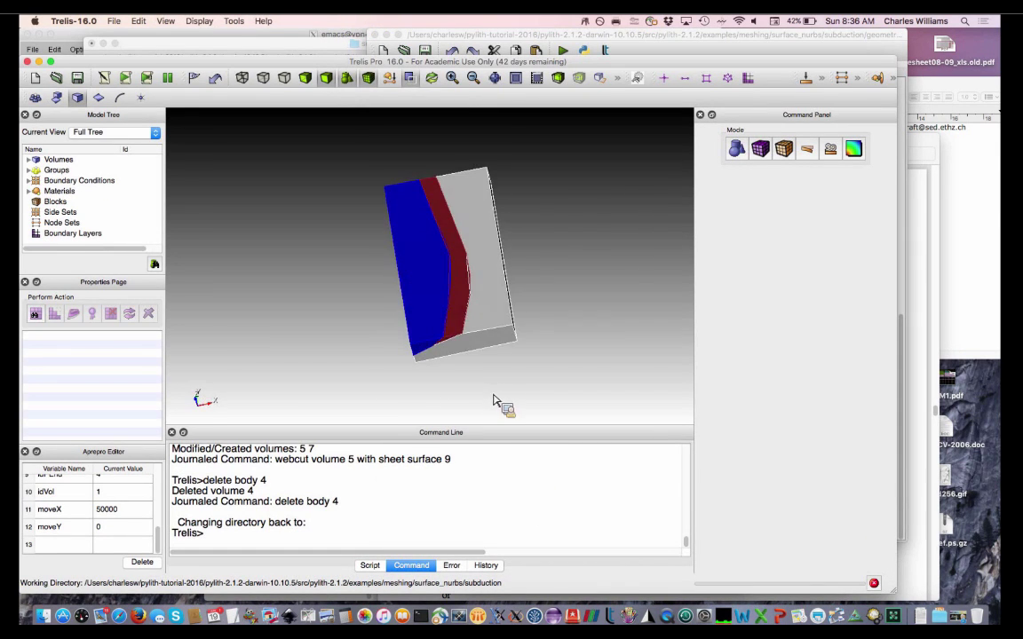
{"action": "left_click", "coordinate": [496, 332]}
{"action": "left_click", "coordinate": [460, 315]}
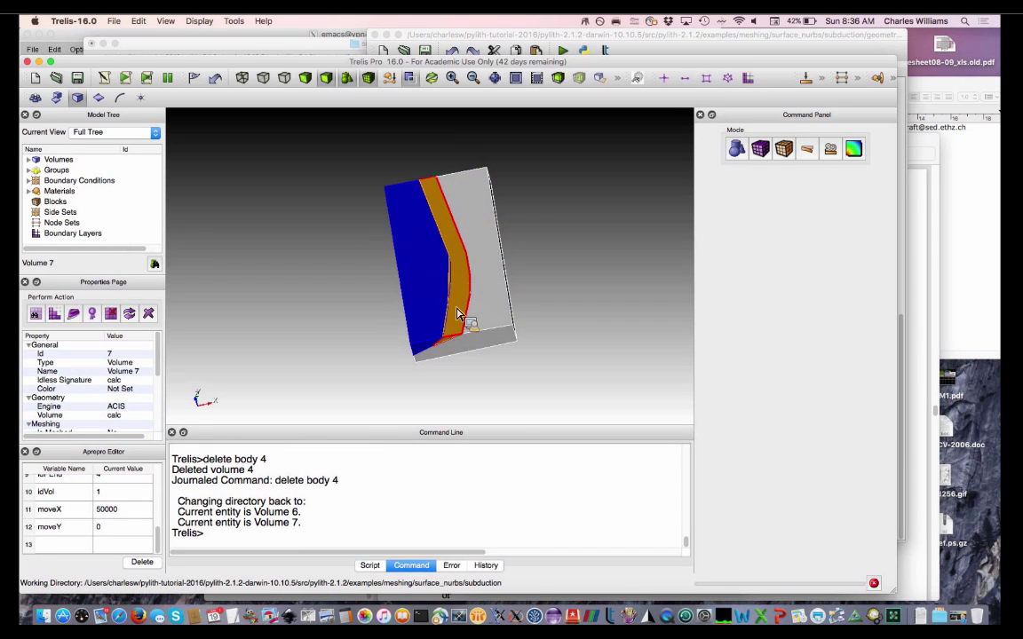
{"action": "left_click", "coordinate": [438, 298]}
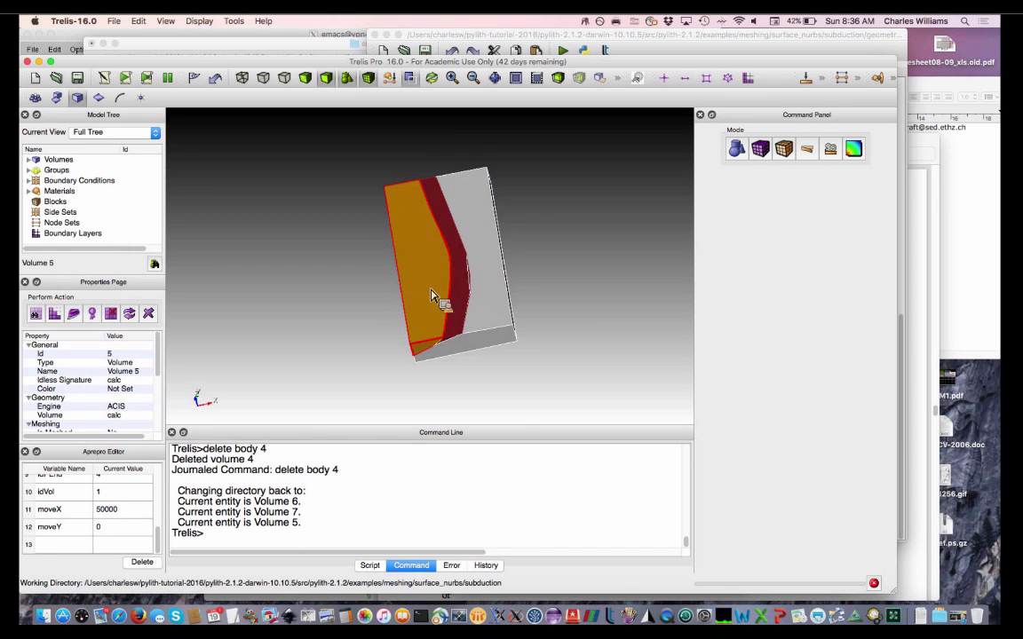
{"action": "left_click", "coordinate": [503, 404]}
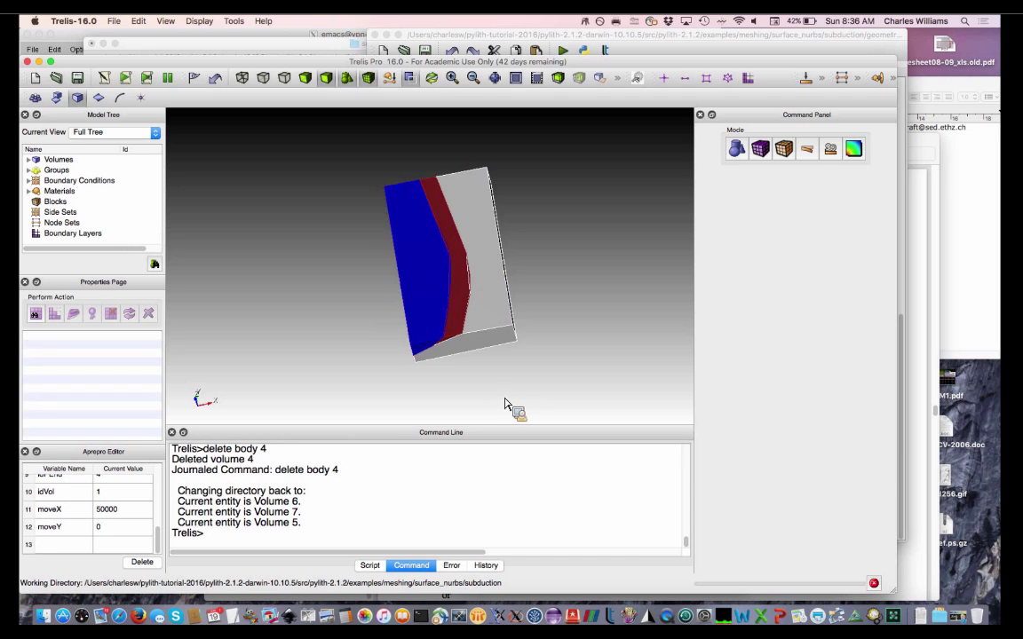
Run the final geometry.jou section that imprints all volumes and merges all, and review the merge output.
{"action": "left_click", "coordinate": [691, 53]}
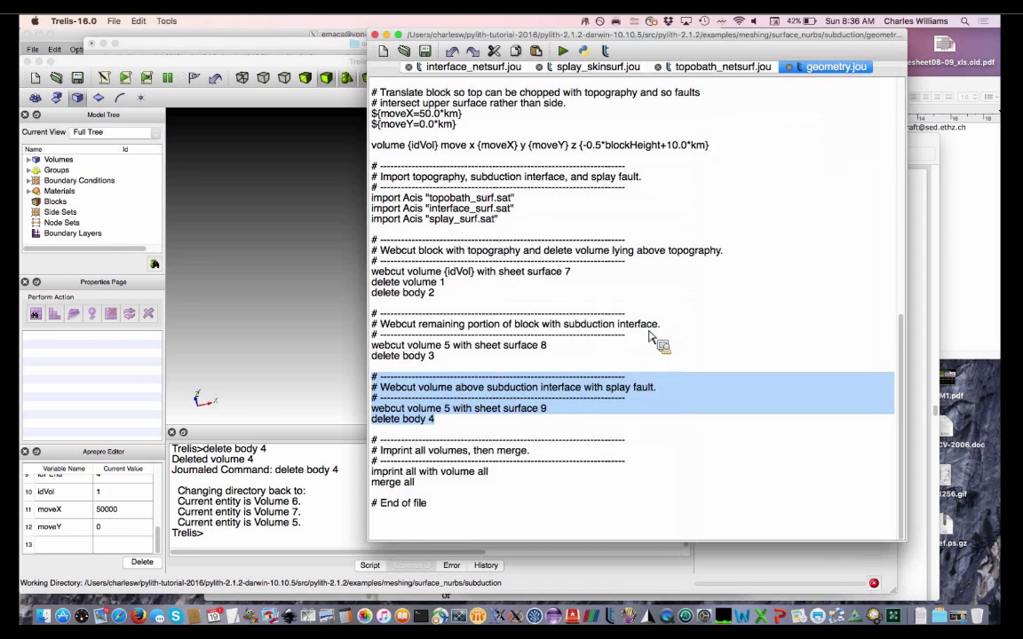
{"action": "left_click", "coordinate": [537, 442]}
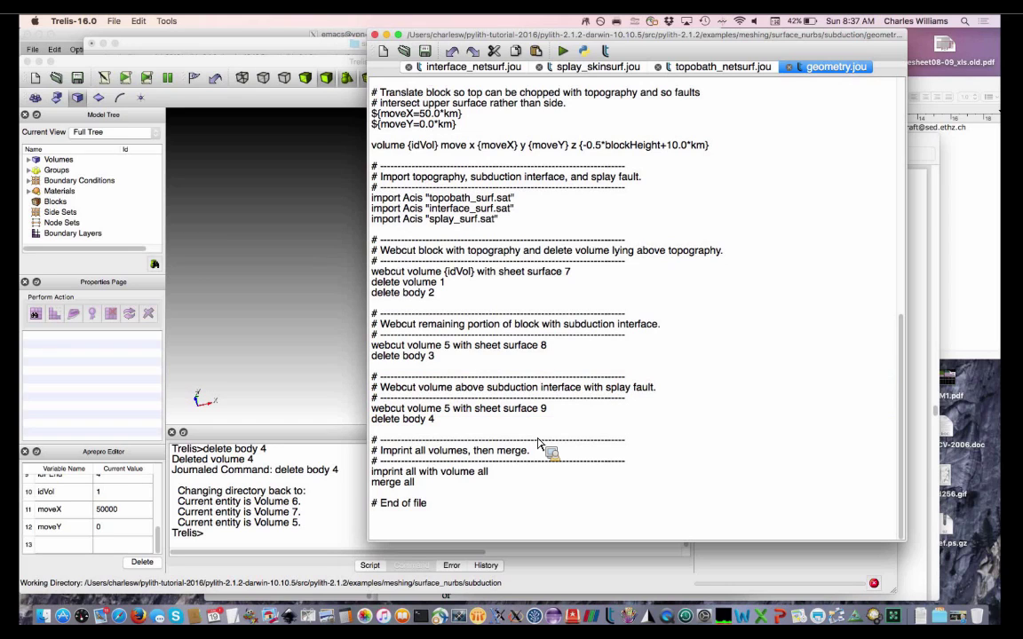
{"action": "key", "text": "Up"}
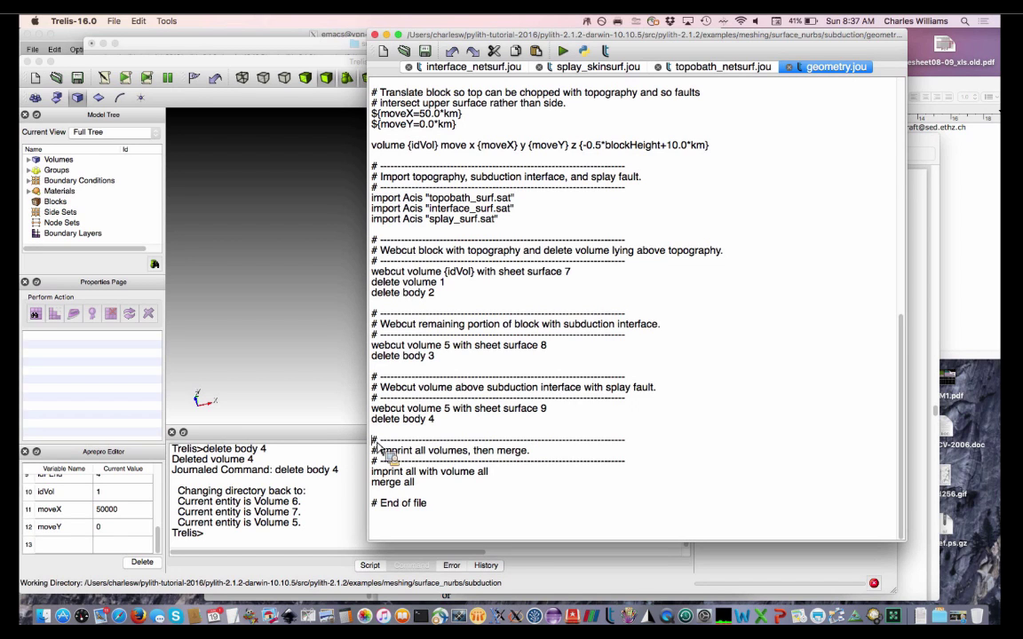
{"action": "left_click_drag", "start_coordinate": [373, 442], "coordinate": [415, 482]}
{"action": "right_click", "coordinate": [405, 461]}
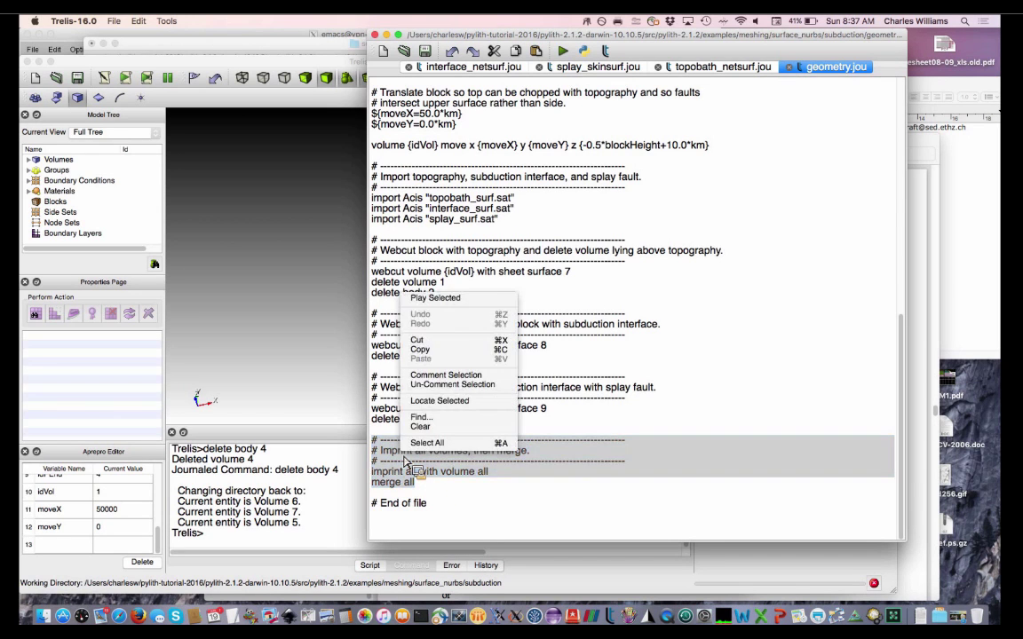
{"action": "left_click", "coordinate": [435, 299]}
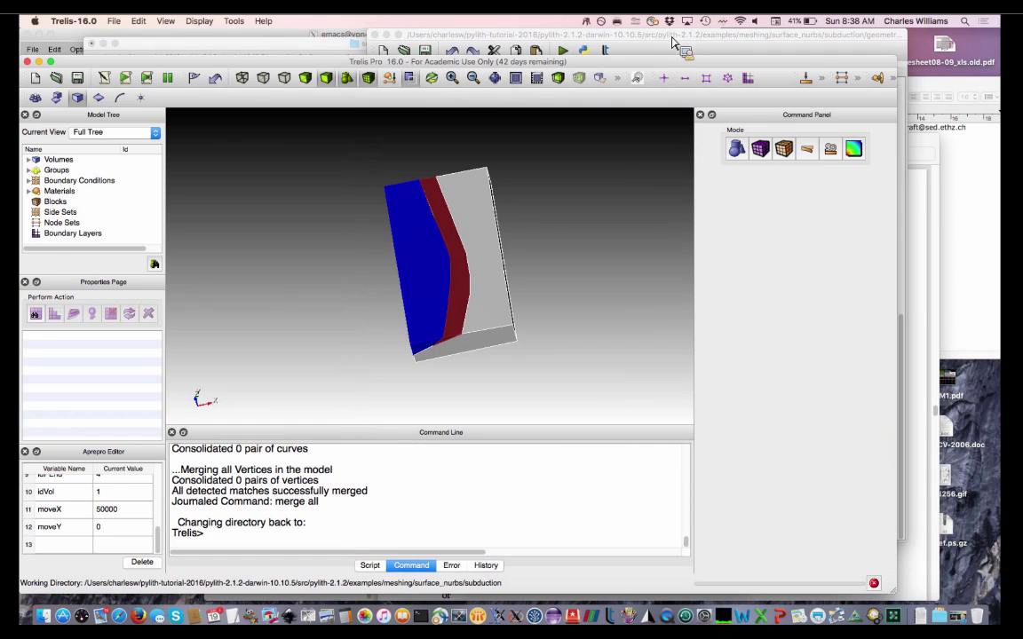
{"action": "scroll", "coordinate": [515, 493], "scroll_direction": "up", "scroll_amount": 5}
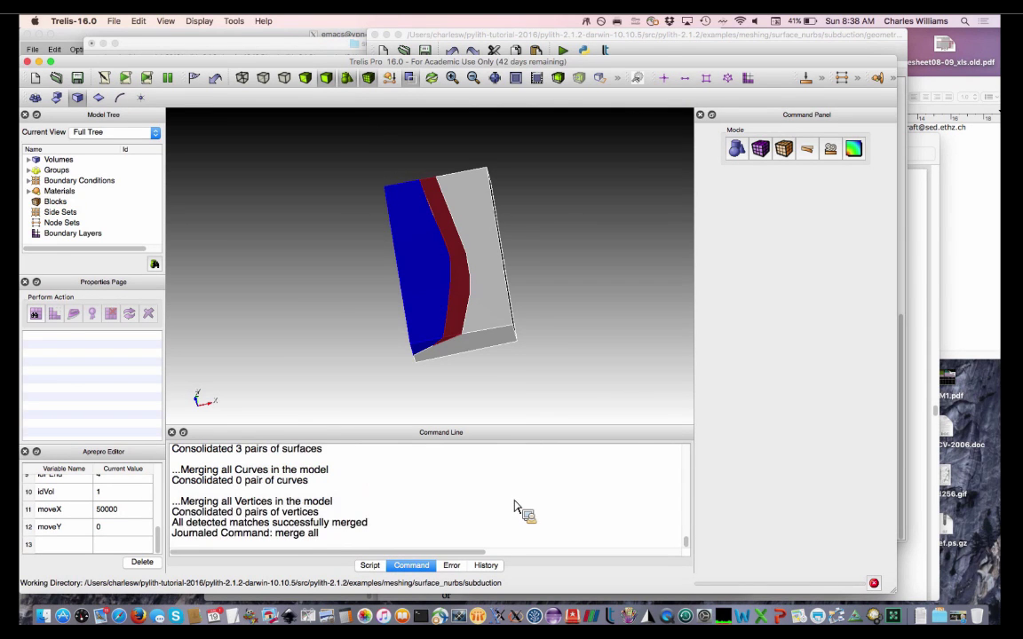
{"action": "scroll", "coordinate": [515, 506], "scroll_direction": "up", "scroll_amount": 1}
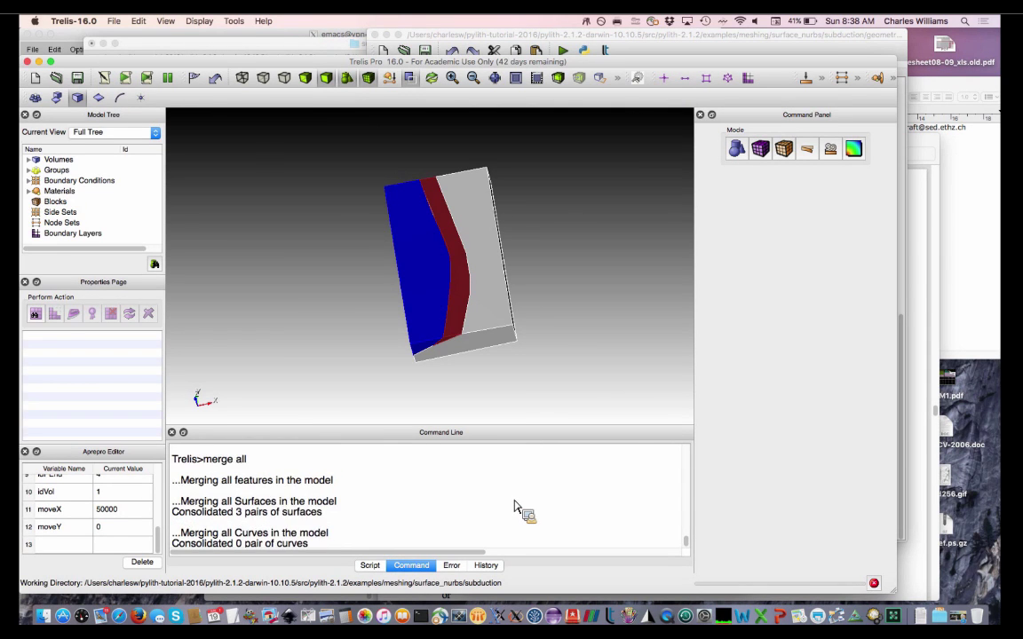
{"action": "left_click", "coordinate": [475, 335]}
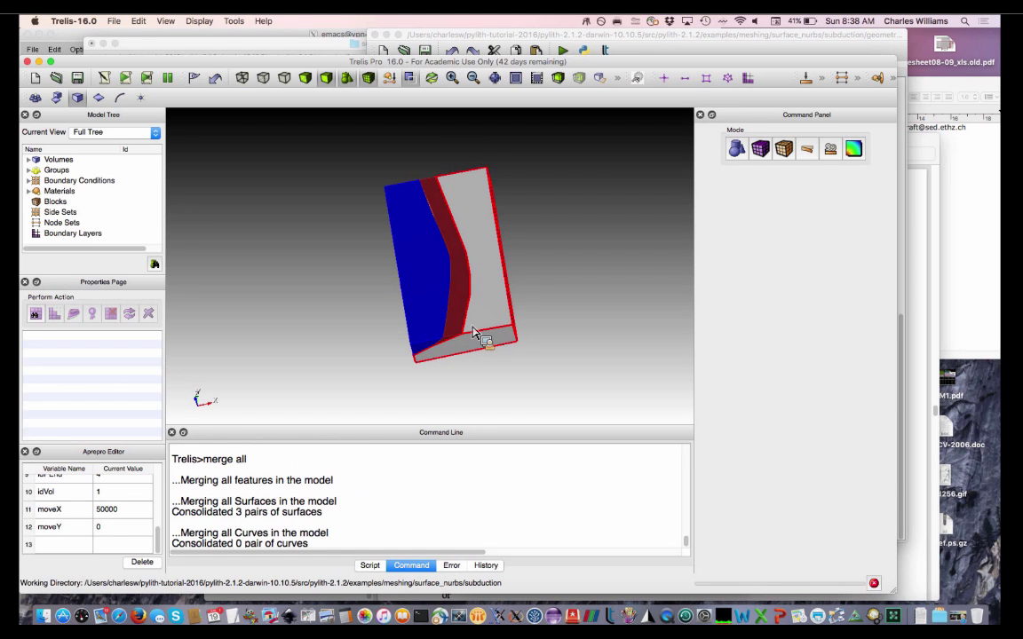
{"action": "left_click", "coordinate": [455, 338]}
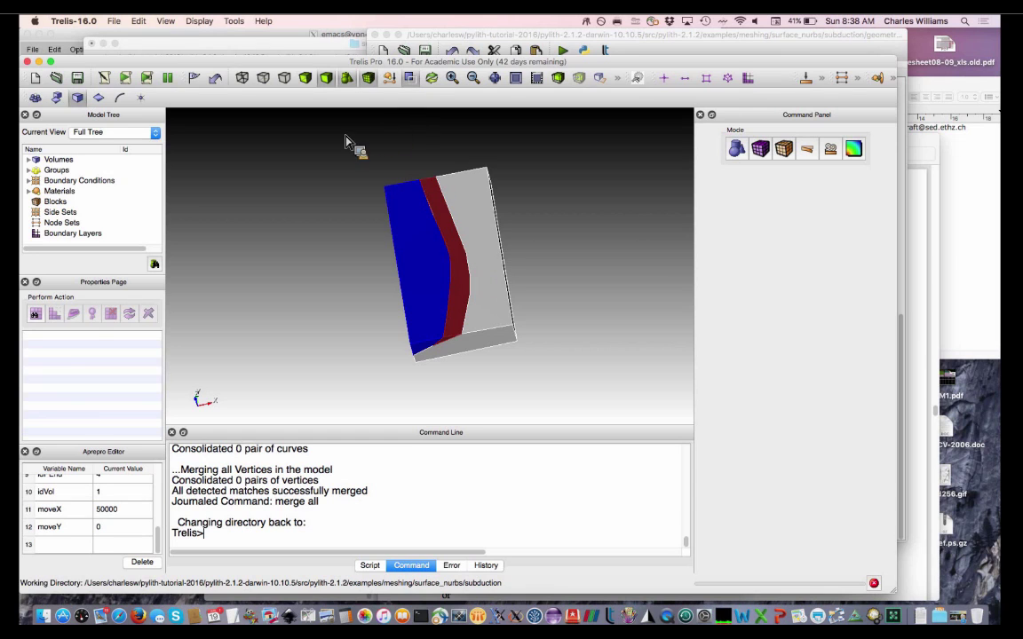
Open the mesh.jou journal from the subduction folder in the journal editor.
{"action": "key", "text": "super+grave"}
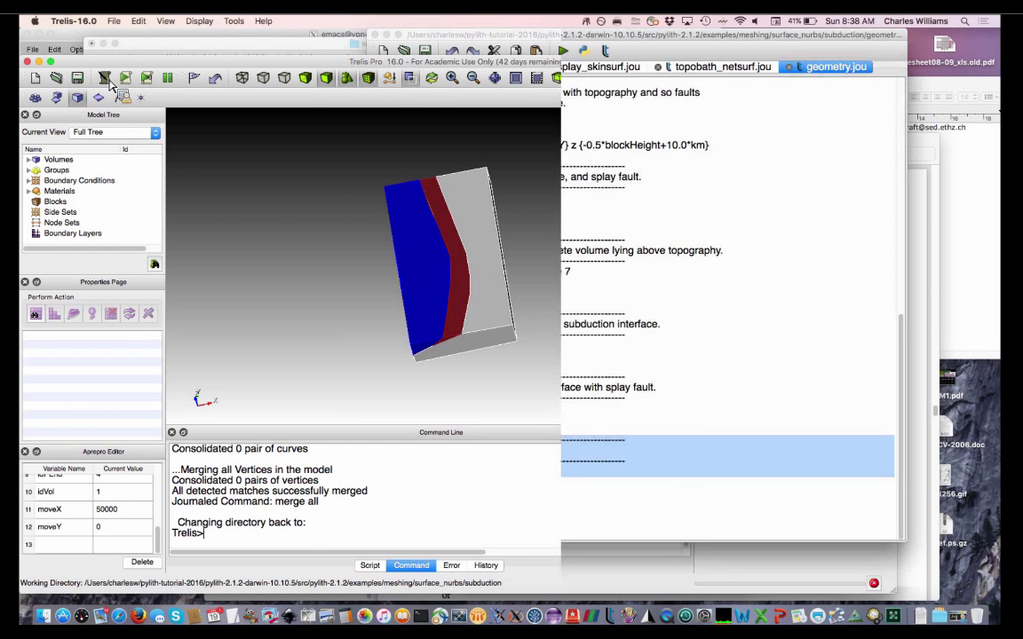
{"action": "left_click", "coordinate": [403, 51]}
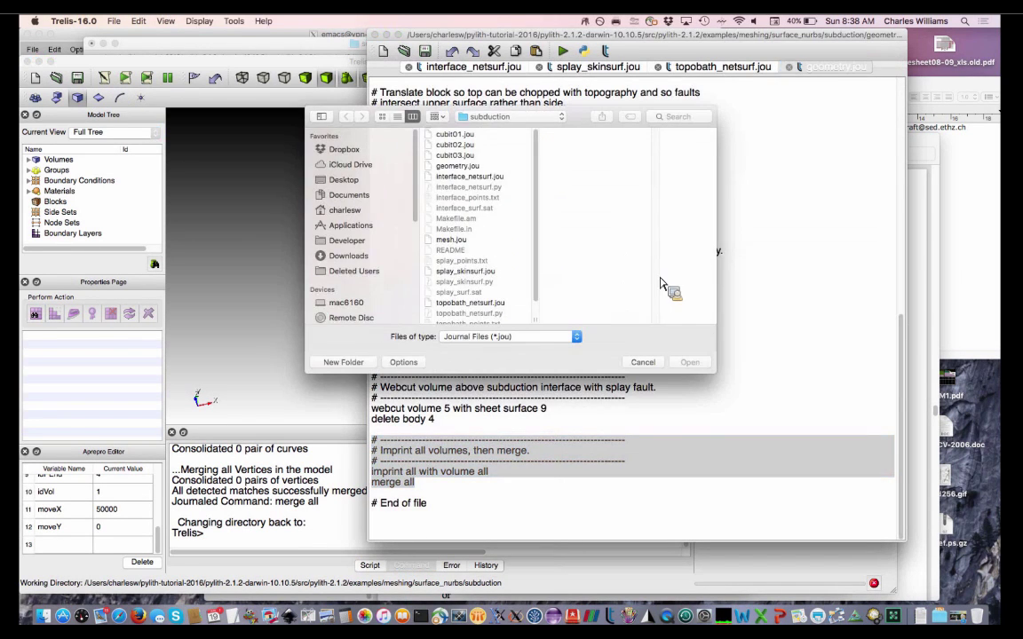
{"action": "left_click", "coordinate": [444, 239]}
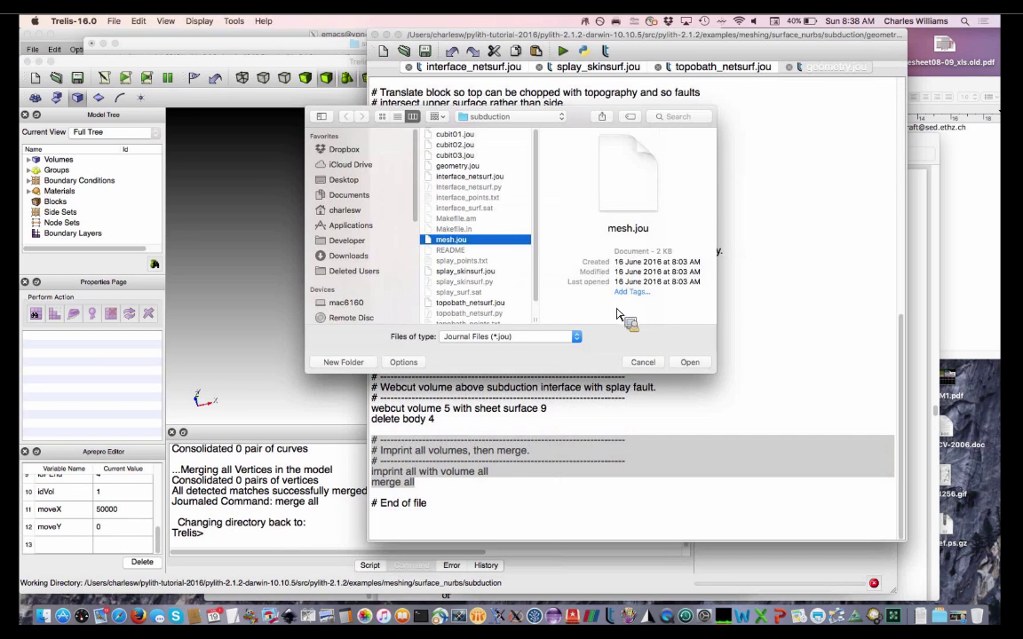
{"action": "left_click", "coordinate": [689, 362]}
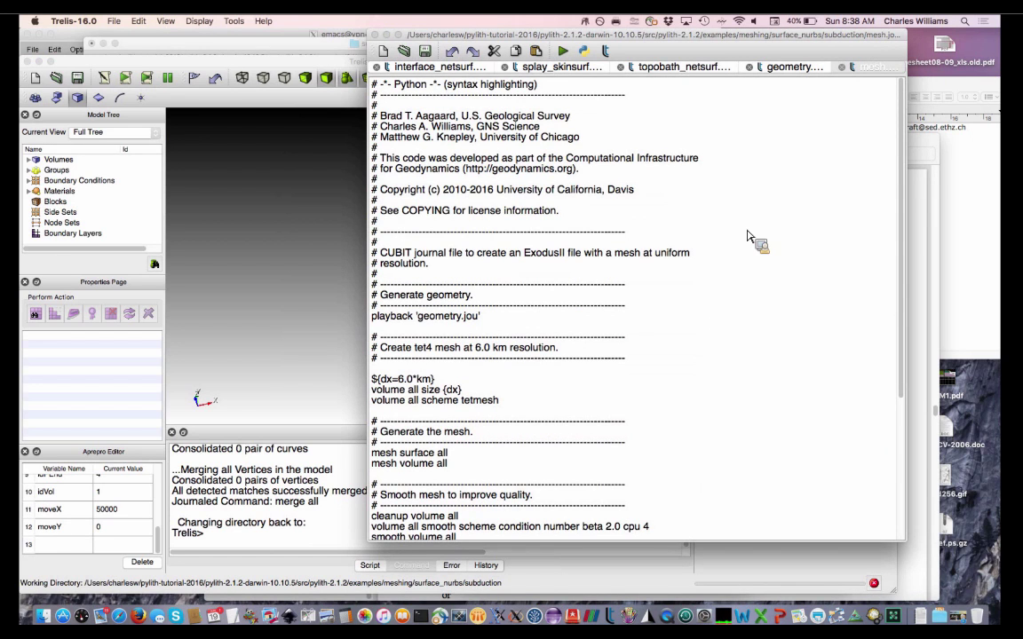
{"action": "left_click", "coordinate": [794, 69]}
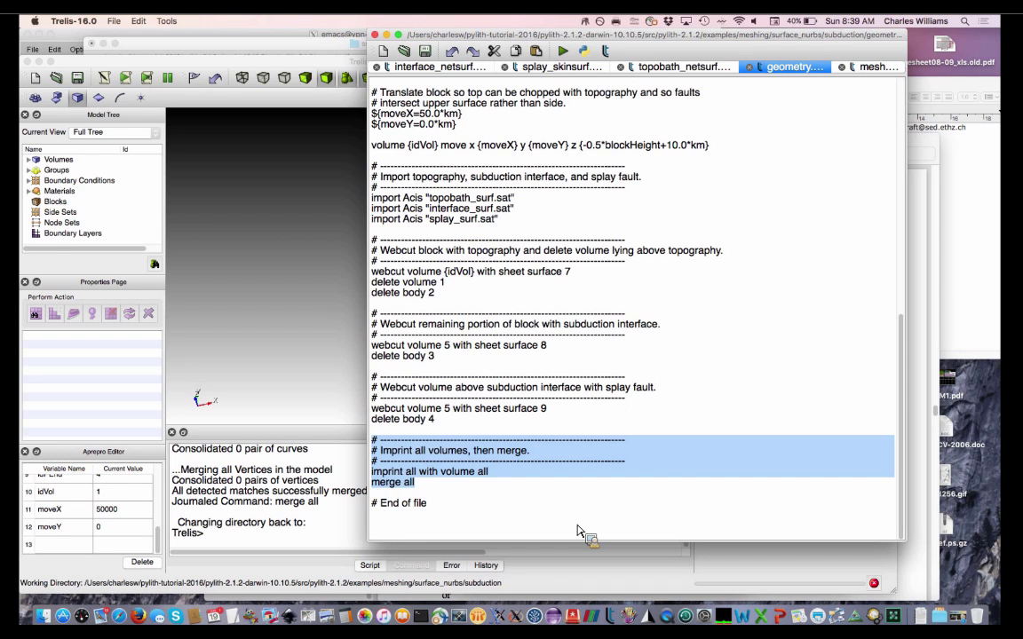
{"action": "left_click", "coordinate": [280, 62]}
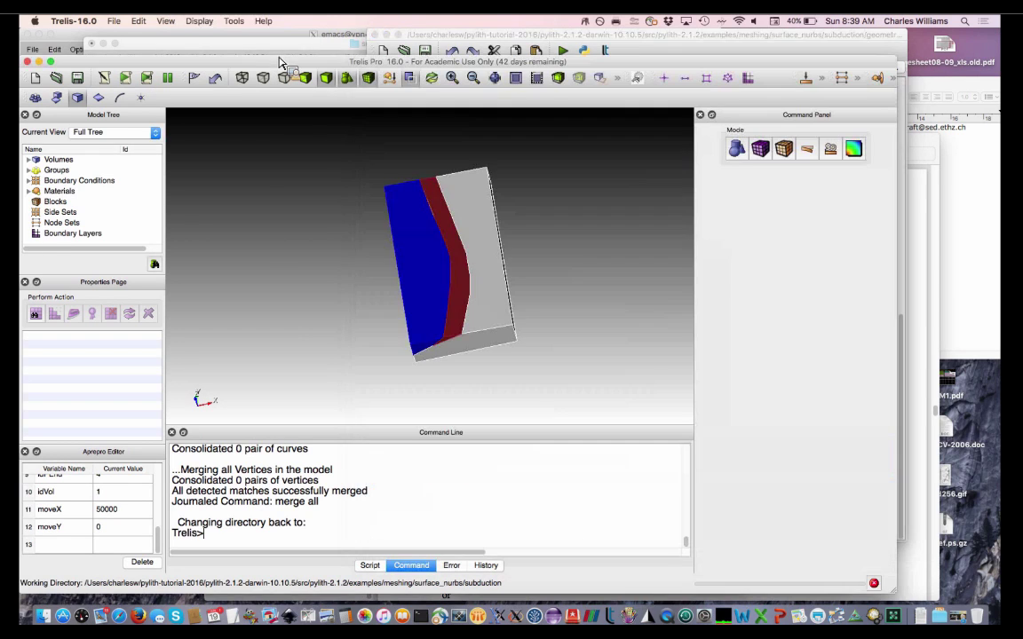
{"action": "left_click", "coordinate": [114, 21]}
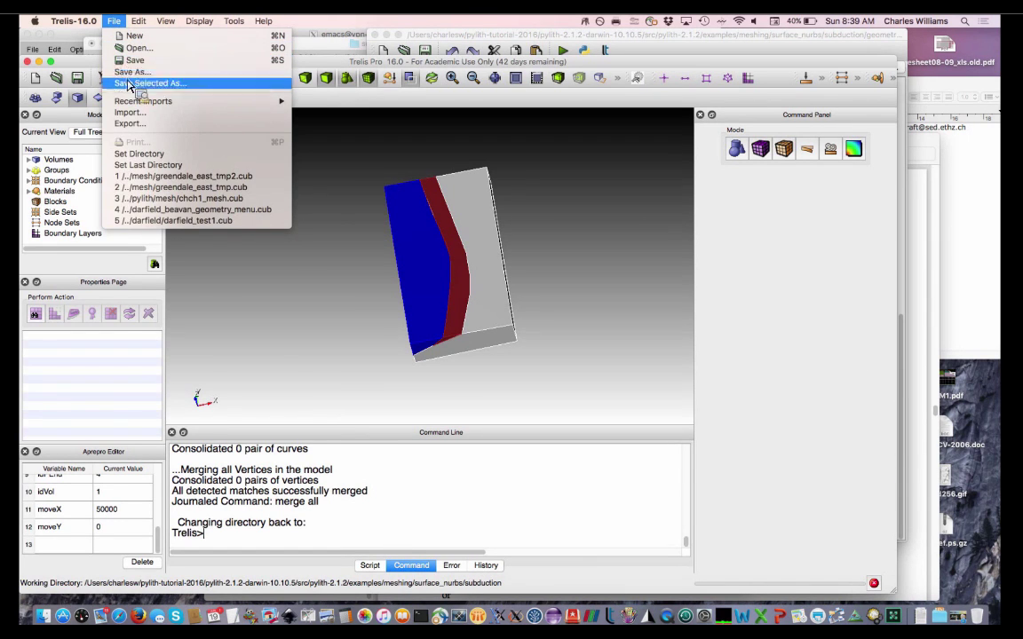
{"action": "left_click", "coordinate": [123, 21]}
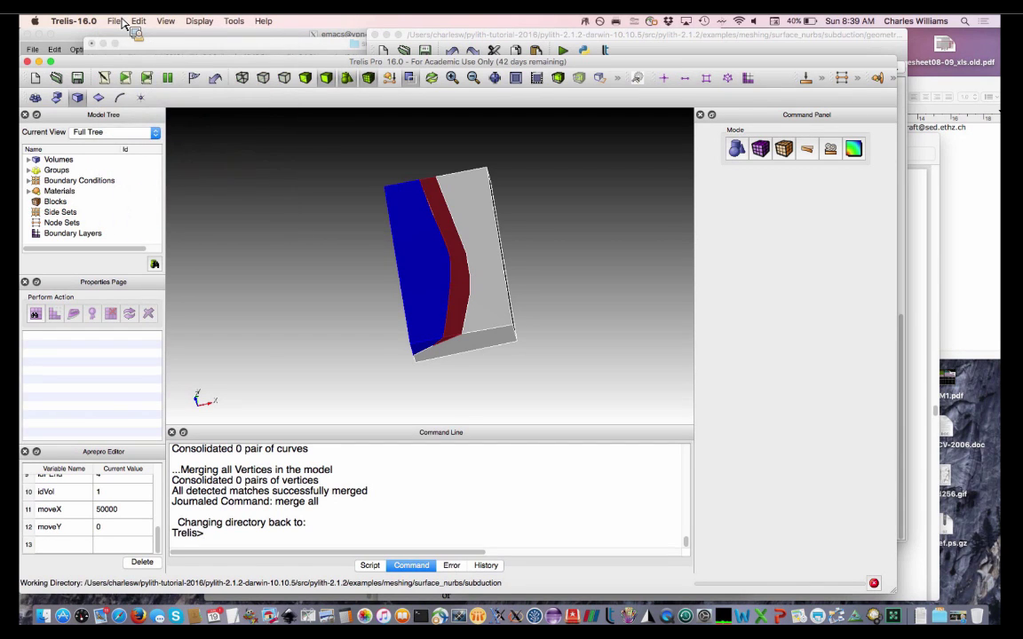
Return to the mesh.jou journal in the journal editor.
{"action": "left_click", "coordinate": [468, 41]}
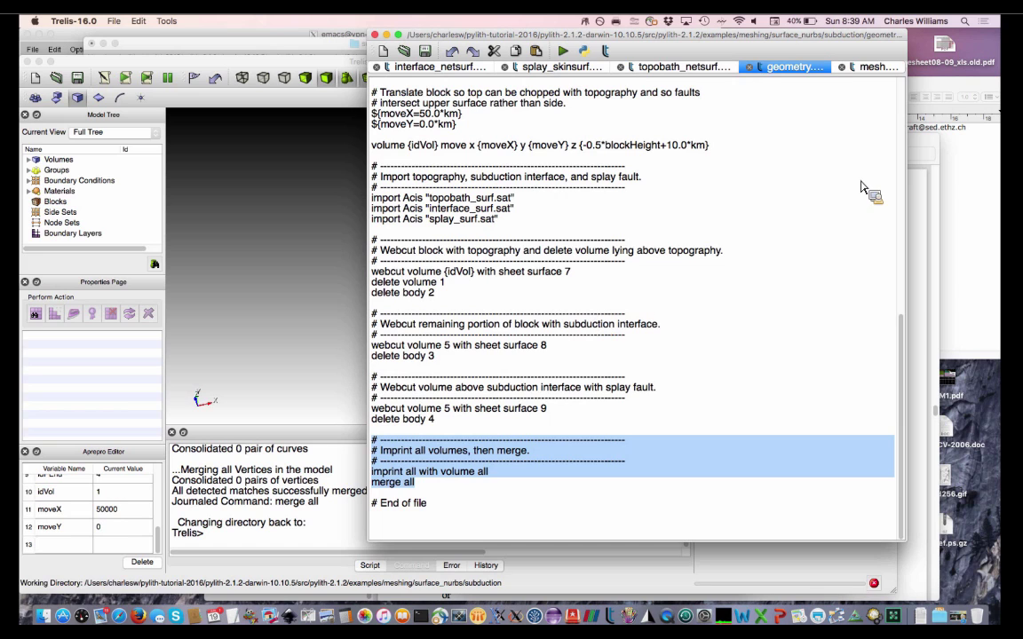
{"action": "key", "text": "ctrl+Tab"}
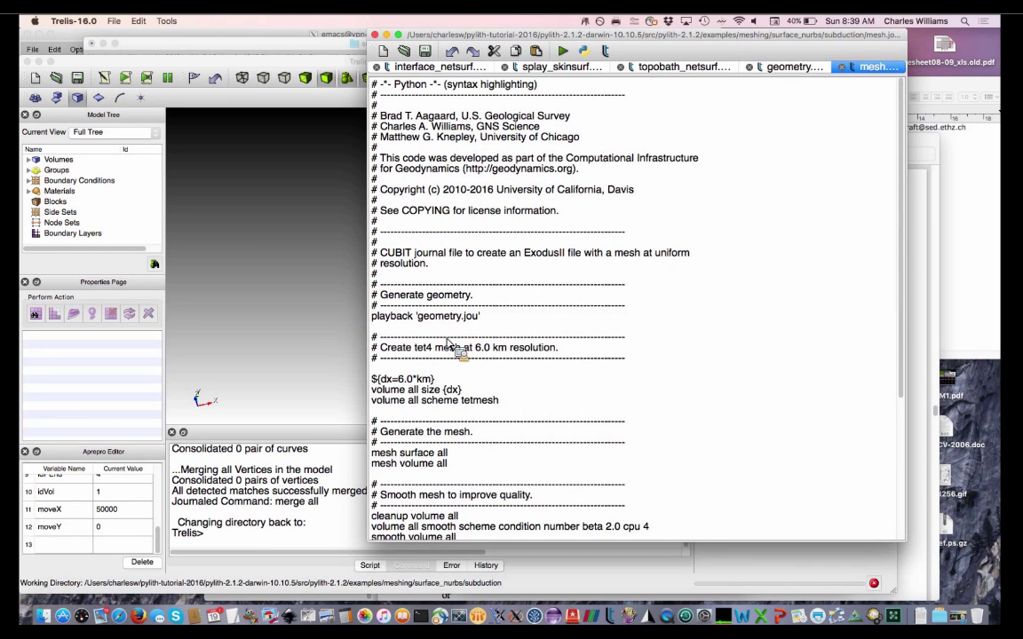
Run the mesh.jou section that sets dx to 6.0*km, applies it as the size of all volumes, and assigns the tetmesh scheme.
{"action": "scroll", "coordinate": [510, 369], "scroll_direction": "down", "scroll_amount": 1}
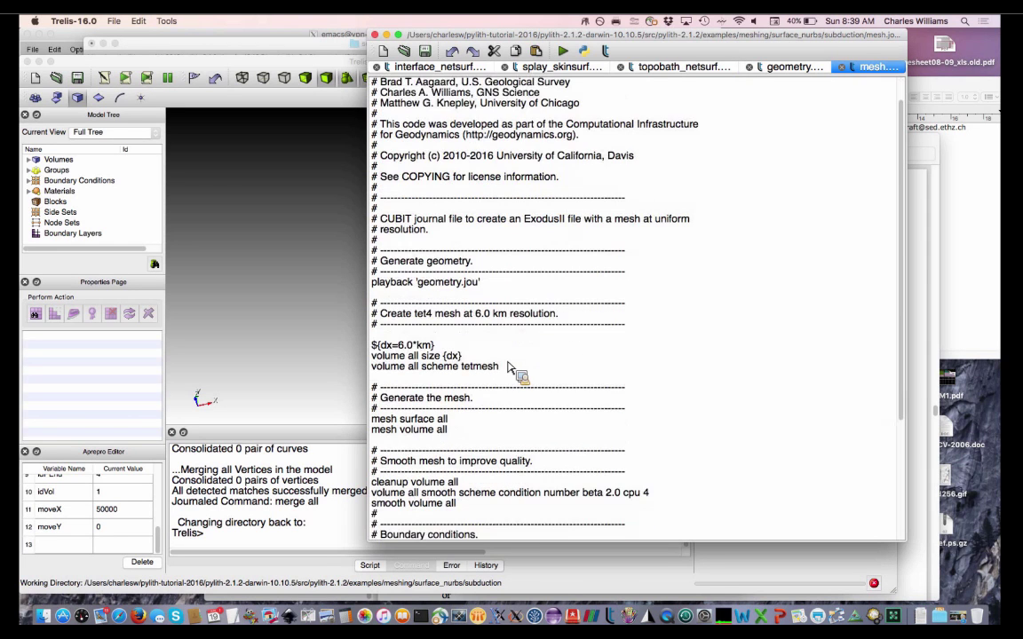
{"action": "scroll", "coordinate": [510, 368], "scroll_direction": "down", "scroll_amount": 2}
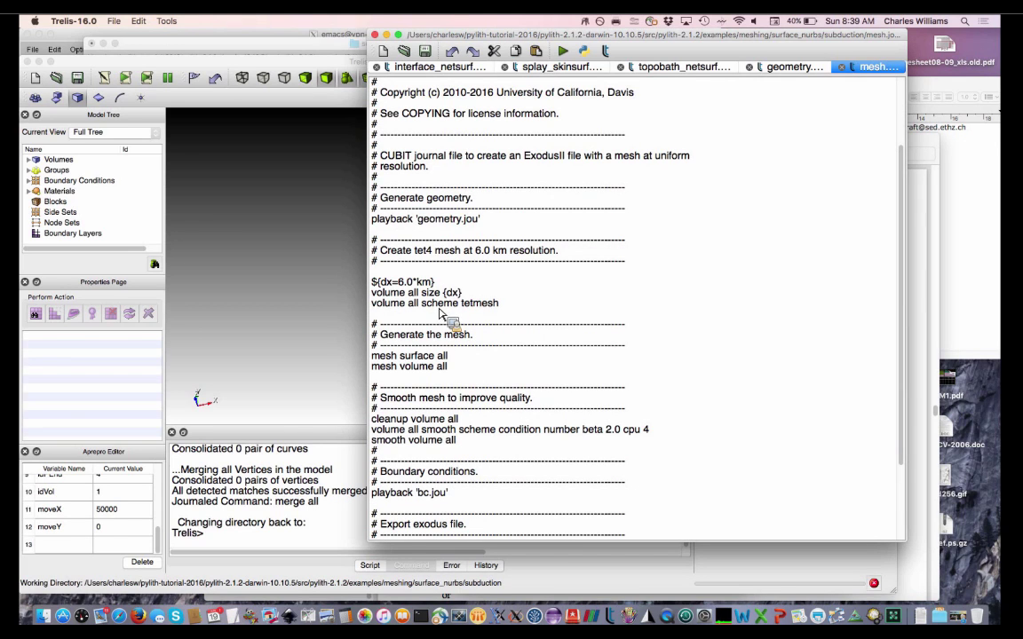
{"action": "double_click", "coordinate": [490, 306]}
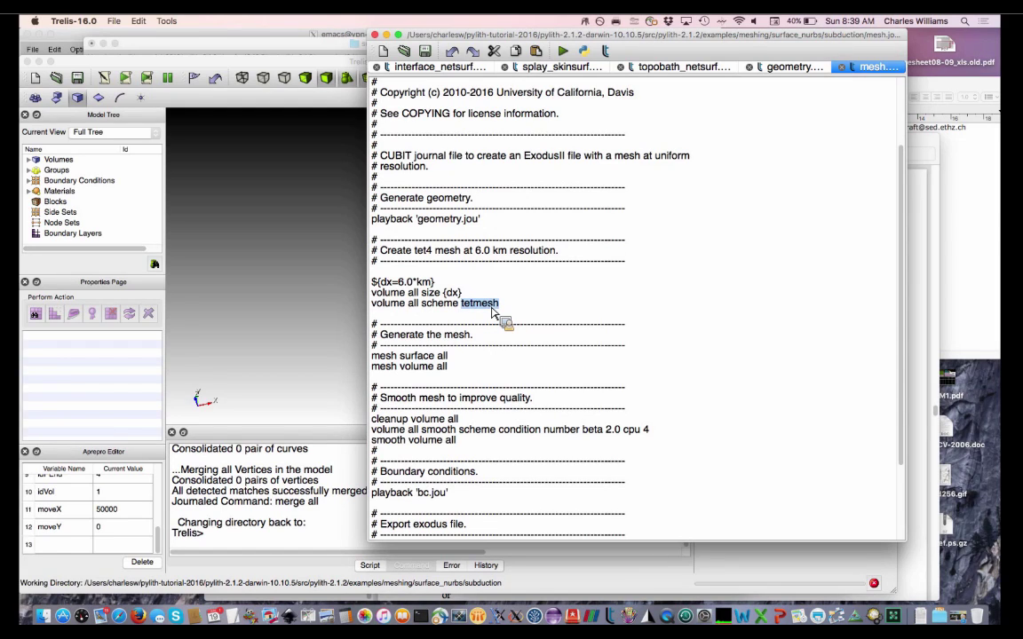
{"action": "left_click", "coordinate": [491, 310]}
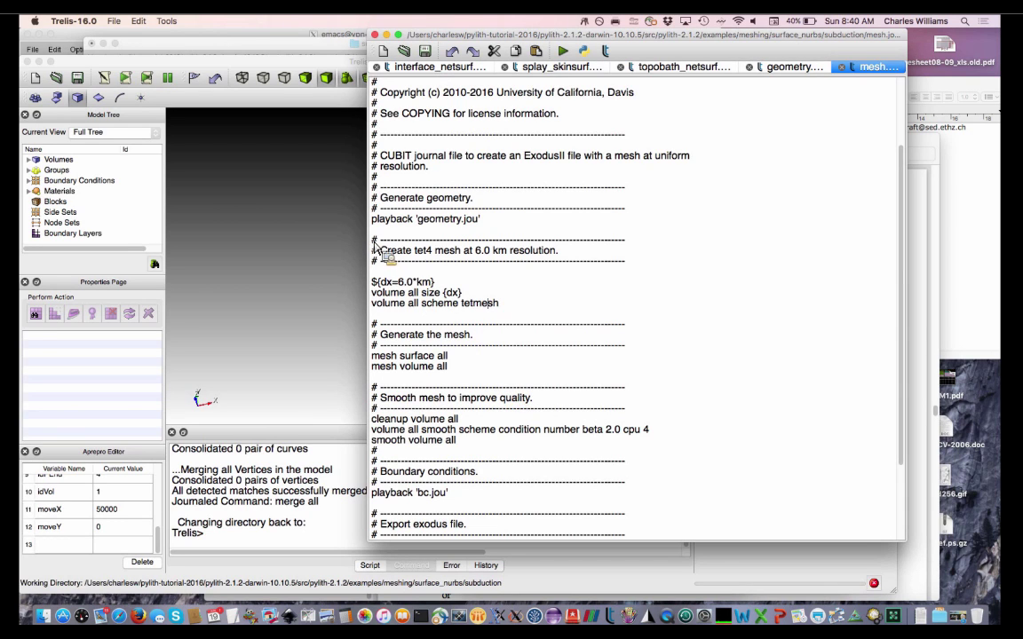
{"action": "left_click_drag", "start_coordinate": [371, 239], "coordinate": [543, 310]}
{"action": "right_click", "coordinate": [408, 295]}
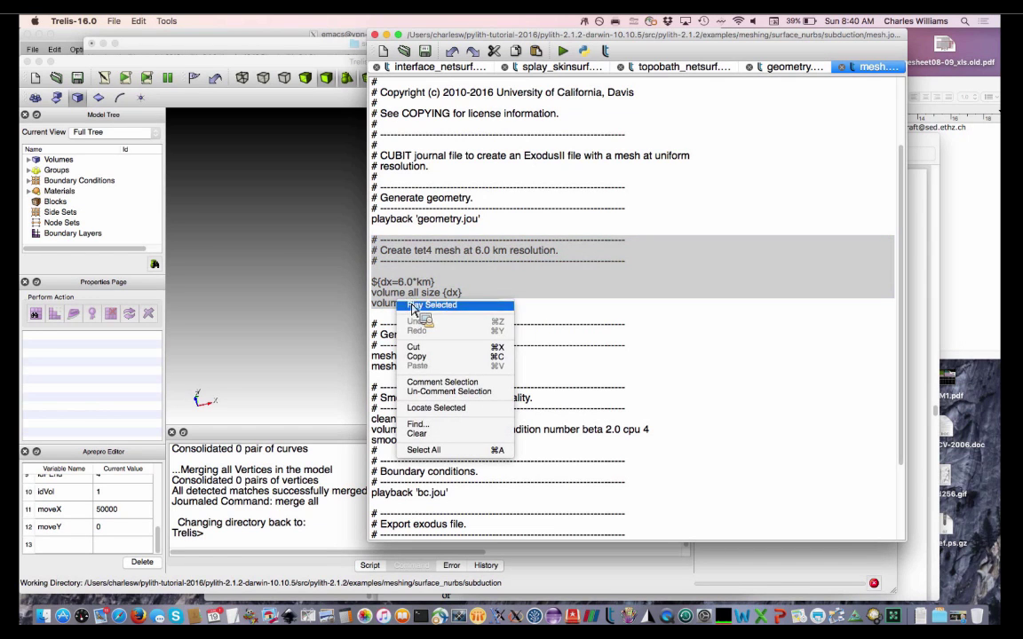
{"action": "left_click", "coordinate": [422, 311]}
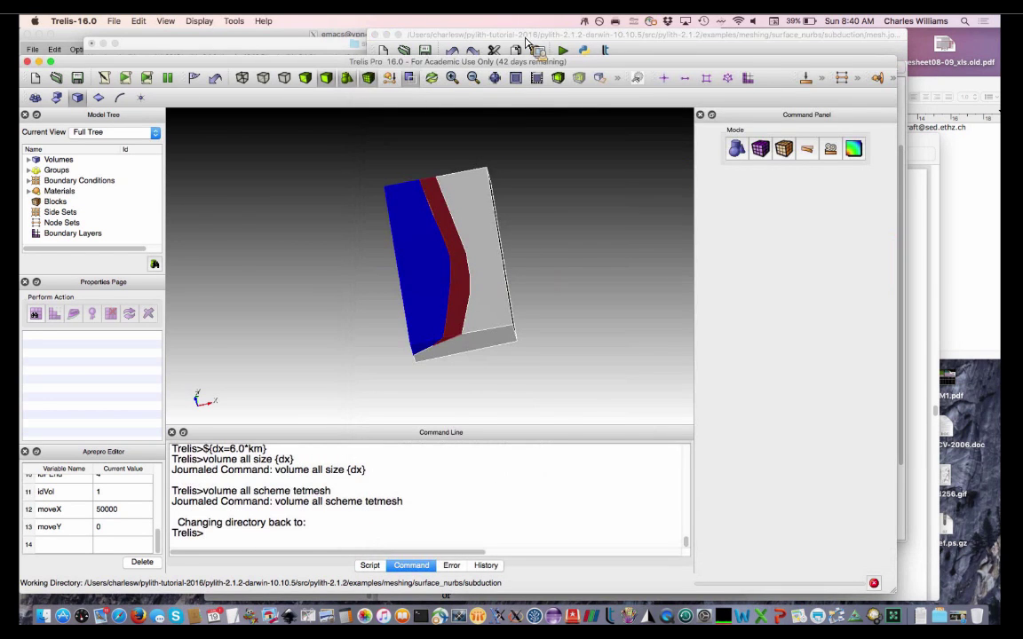
Run the mesh surface all command from the mesh.jou journal and inspect the surface mesh up close.
{"action": "left_click", "coordinate": [525, 45]}
{"action": "left_click_drag", "start_coordinate": [434, 286], "coordinate": [454, 364]}
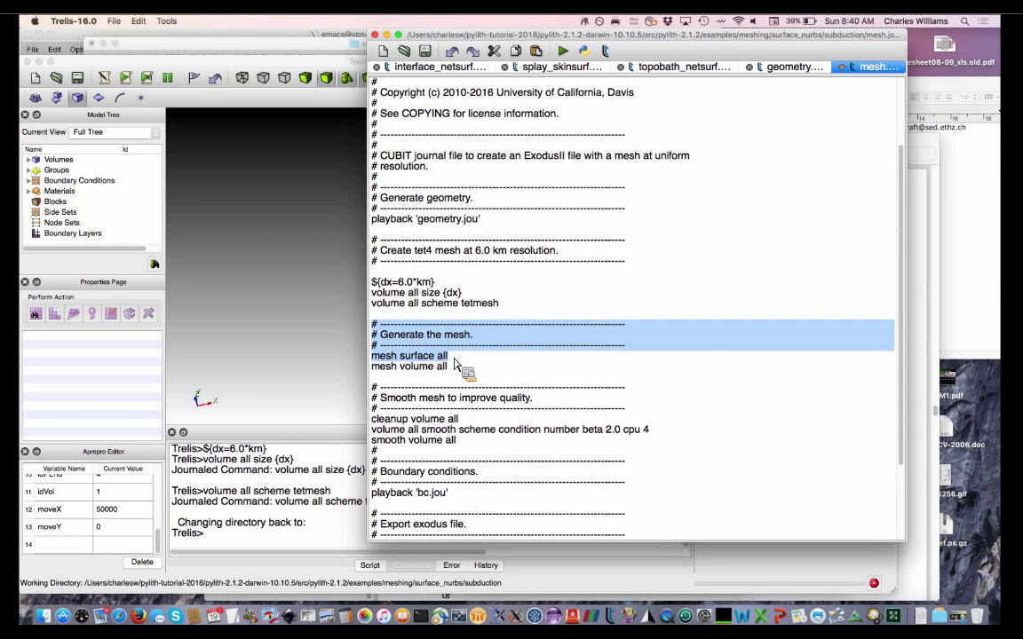
{"action": "right_click", "coordinate": [452, 354]}
{"action": "left_click", "coordinate": [453, 349]}
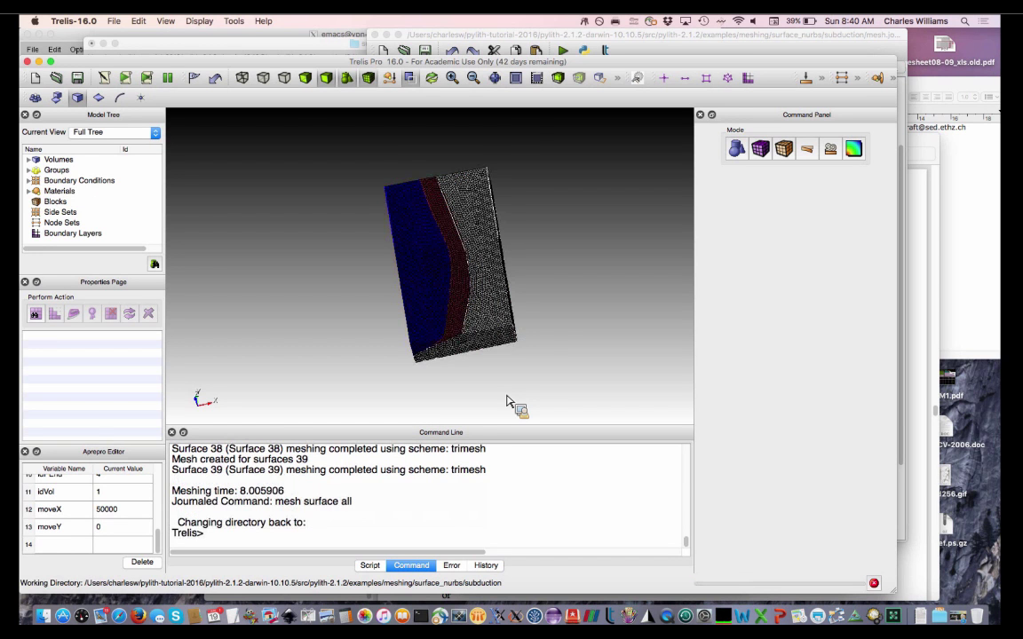
{"action": "scroll", "coordinate": [508, 402], "scroll_direction": "up", "scroll_amount": 5}
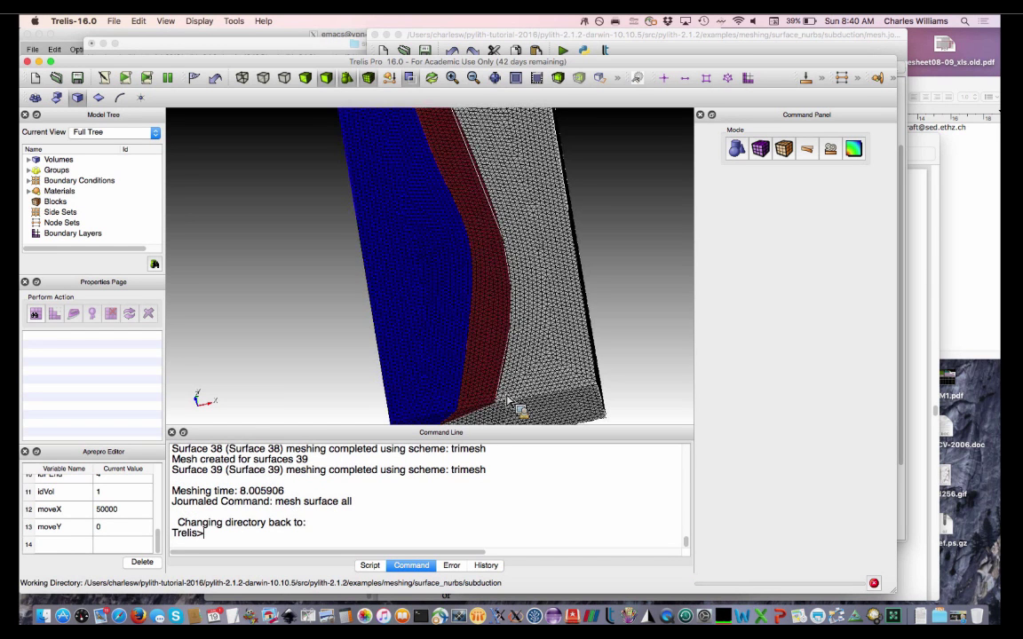
{"action": "left_click_drag", "start_coordinate": [508, 402], "coordinate": [530, 274]}
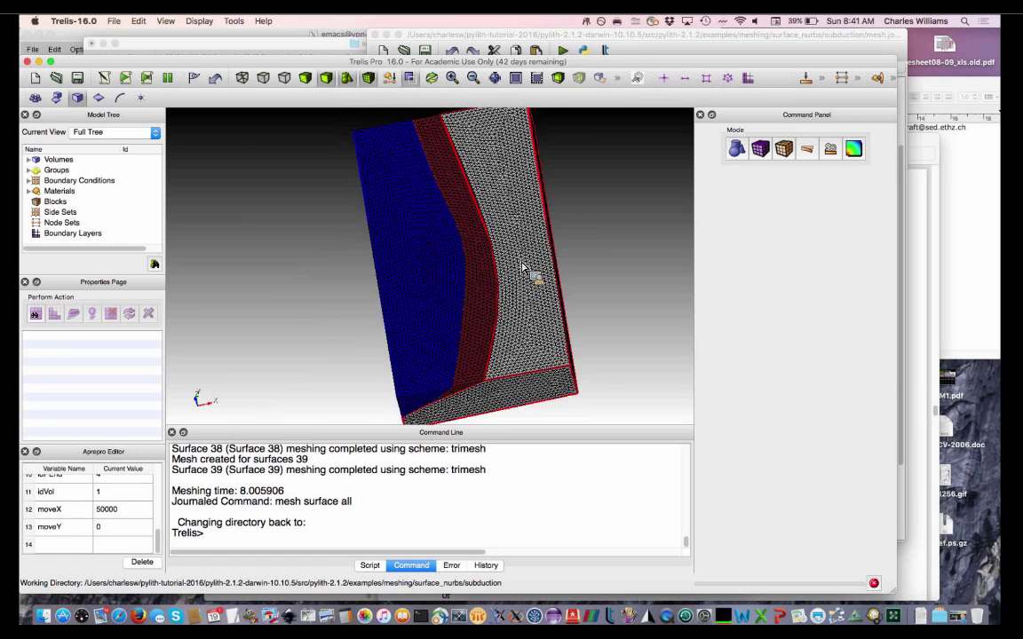
Run only the mesh volume all command from the mesh.jou journal.
{"action": "left_click", "coordinate": [645, 45]}
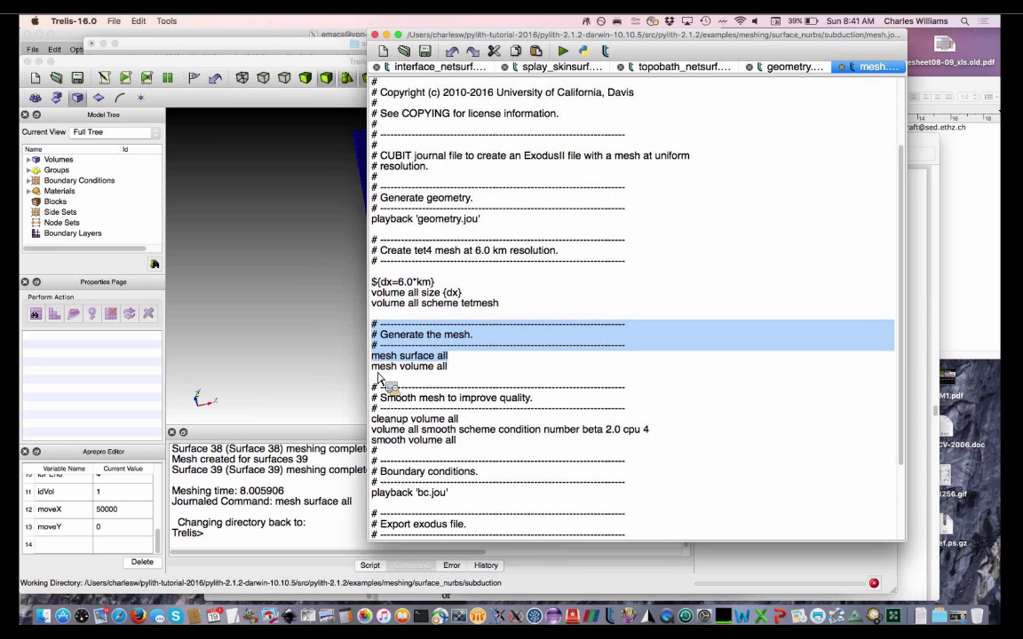
{"action": "left_click_drag", "start_coordinate": [372, 366], "coordinate": [417, 375]}
{"action": "right_click", "coordinate": [449, 367]}
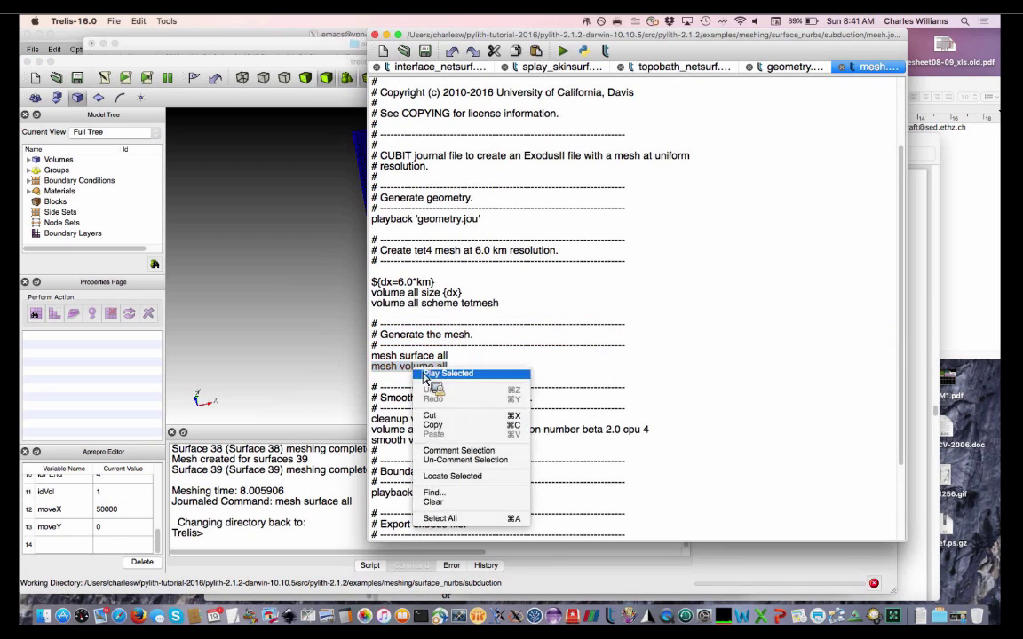
{"action": "left_click", "coordinate": [451, 380]}
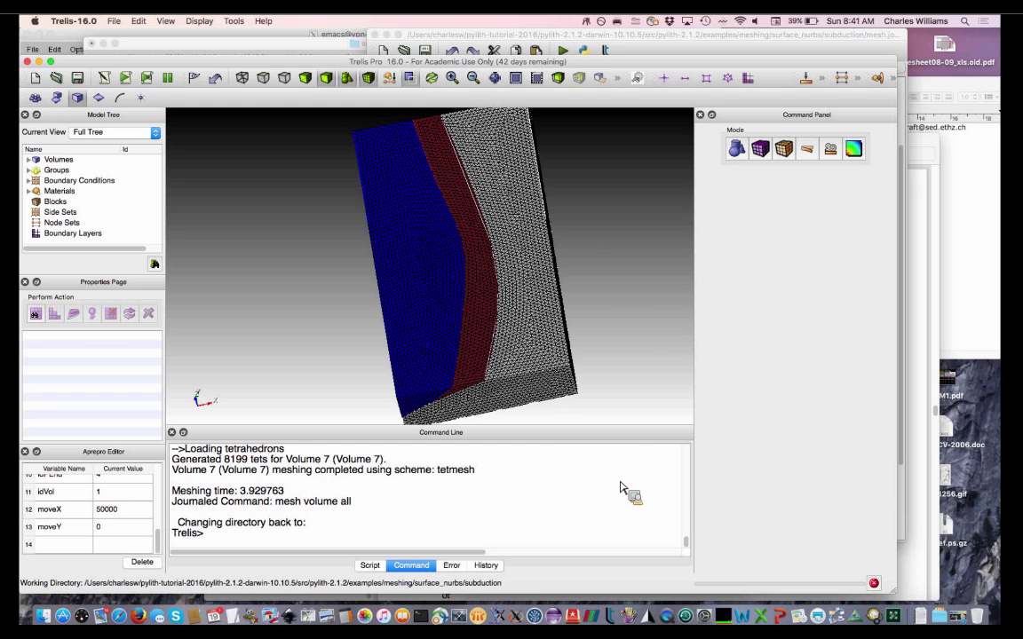
Set up a volume mesh quality check for all volumes using the Condition No. metric with a graphical summary.
{"action": "left_click", "coordinate": [586, 40]}
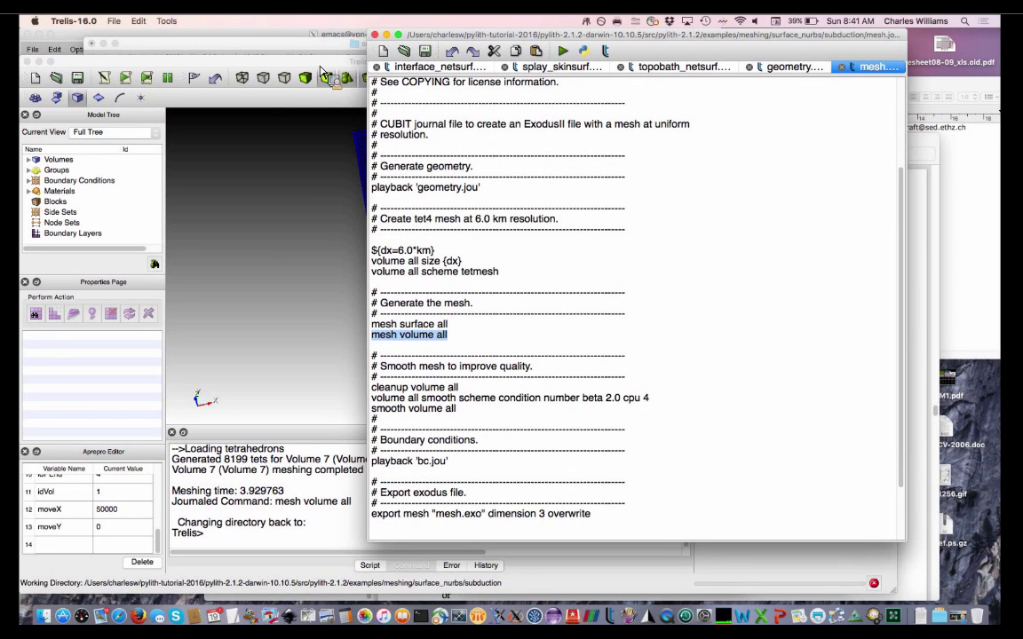
{"action": "left_click", "coordinate": [329, 104]}
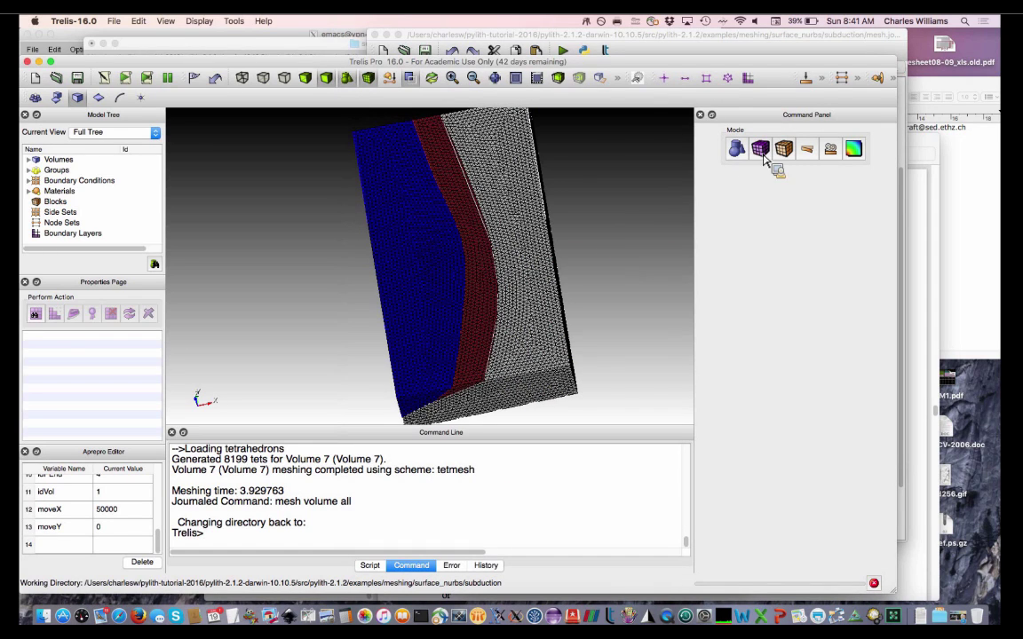
{"action": "left_click", "coordinate": [736, 192]}
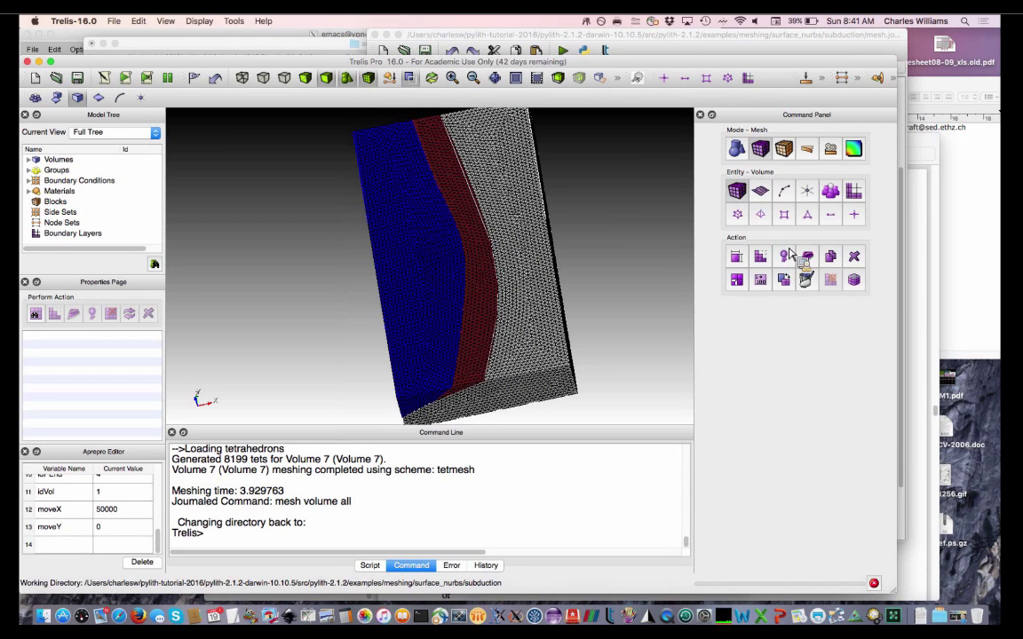
{"action": "left_click", "coordinate": [786, 257]}
{"action": "type", "text": "all"}
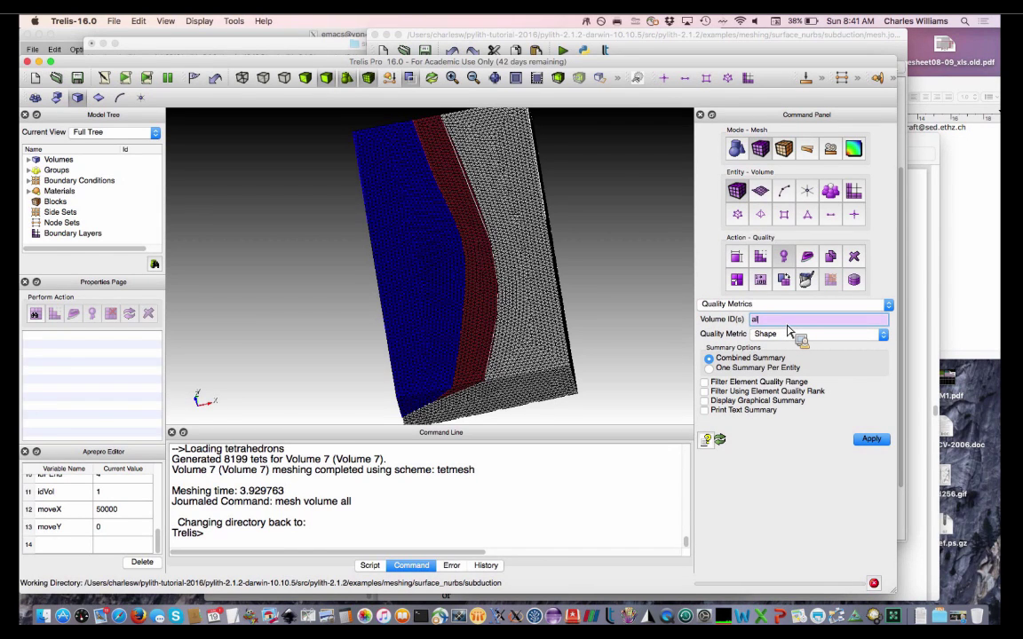
{"action": "left_click", "coordinate": [795, 335]}
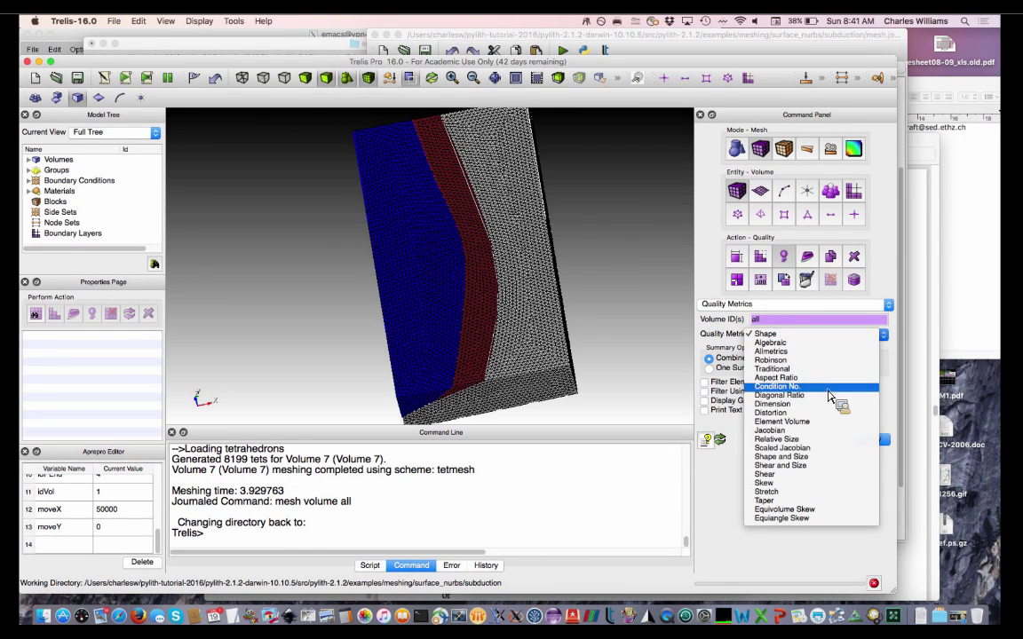
{"action": "left_click", "coordinate": [828, 389]}
{"action": "left_click", "coordinate": [706, 400]}
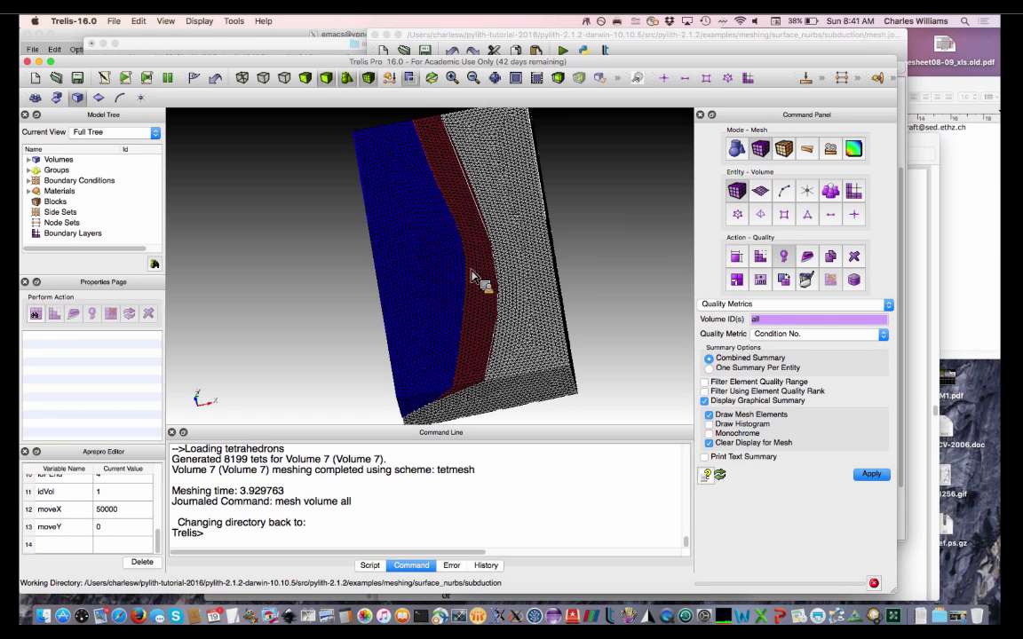
Compute and draw the condition number quality of the mesh, and review the element counts per colour range.
{"action": "left_click", "coordinate": [467, 307]}
{"action": "left_click", "coordinate": [617, 290]}
{"action": "left_click", "coordinate": [876, 476]}
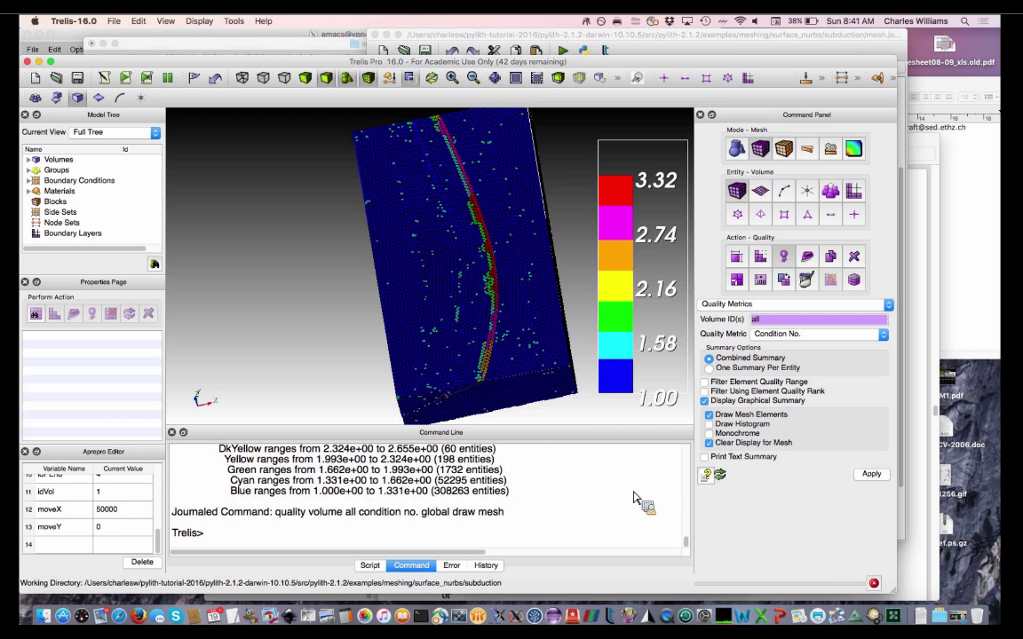
{"action": "scroll", "coordinate": [634, 501], "scroll_direction": "up", "scroll_amount": 2}
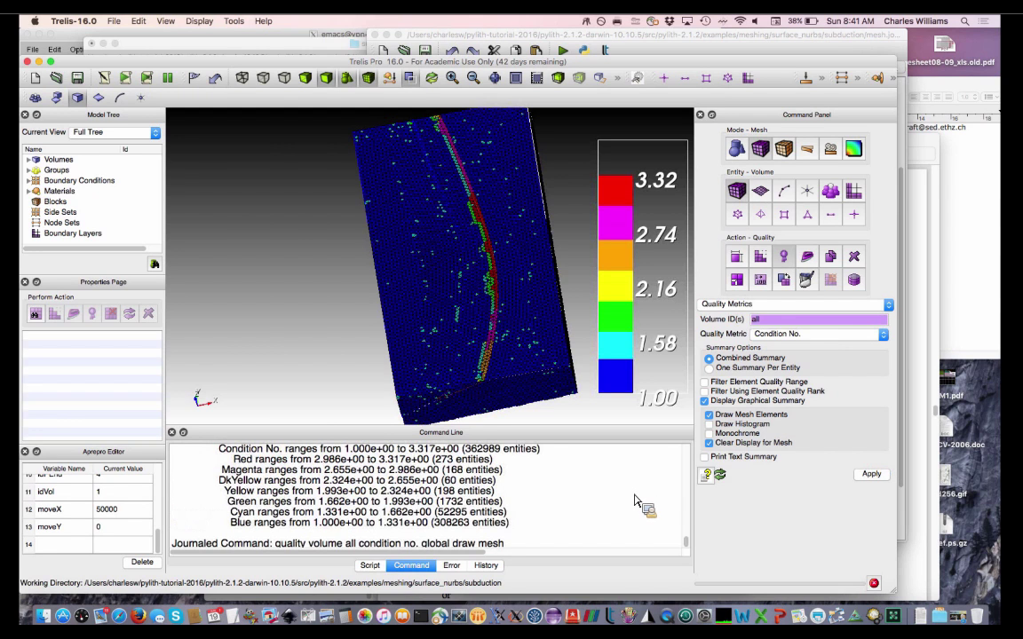
{"action": "scroll", "coordinate": [633, 500], "scroll_direction": "up", "scroll_amount": 2}
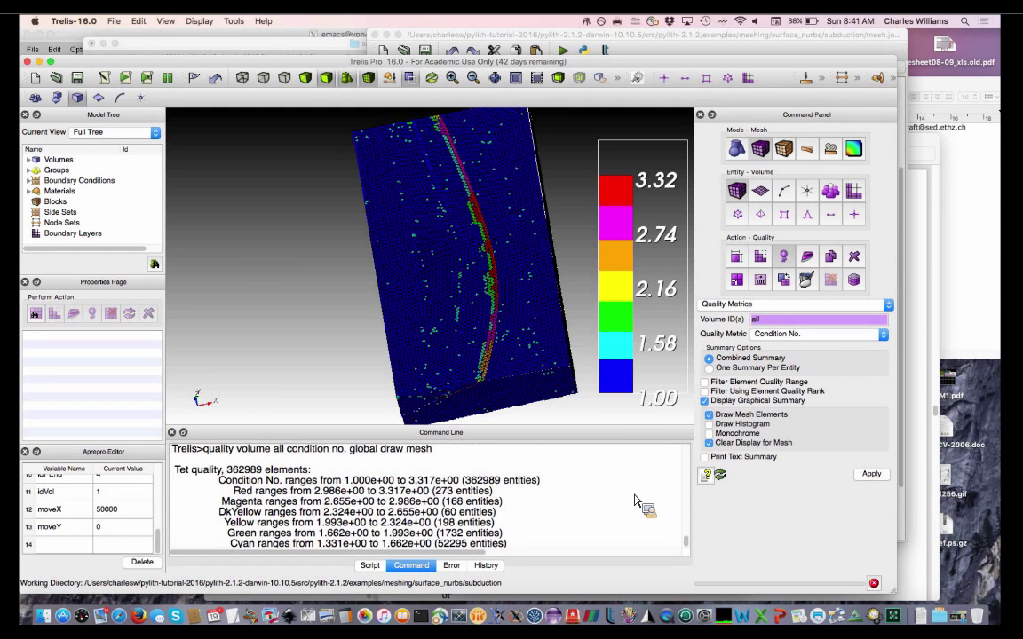
{"action": "scroll", "coordinate": [633, 500], "scroll_direction": "down", "scroll_amount": 2}
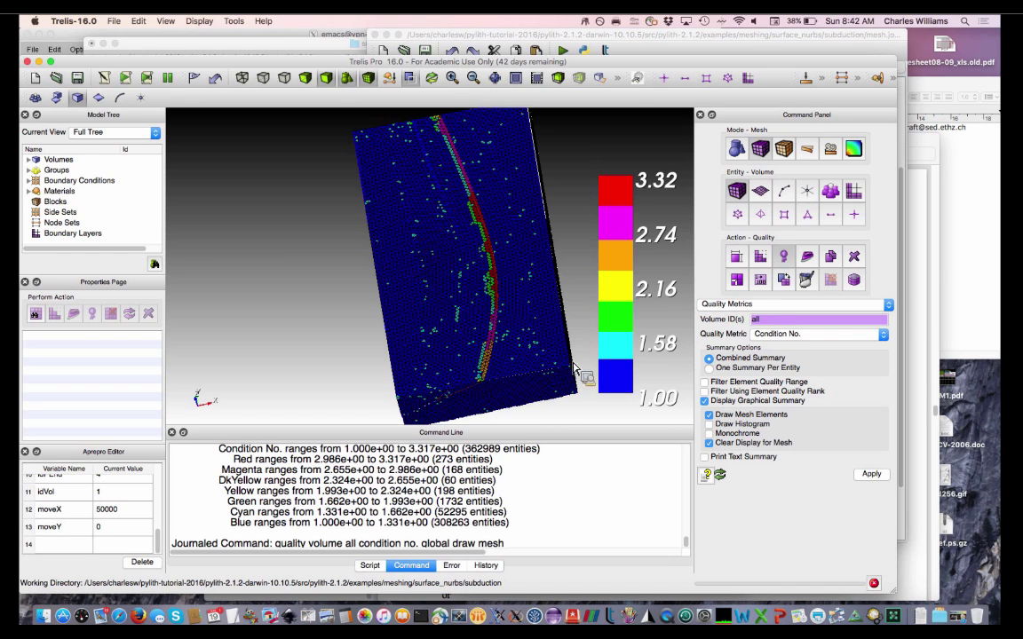
Run the start of the mesh-smoothing section in mesh.jou, through the cleanup volume all command.
{"action": "left_click", "coordinate": [750, 50]}
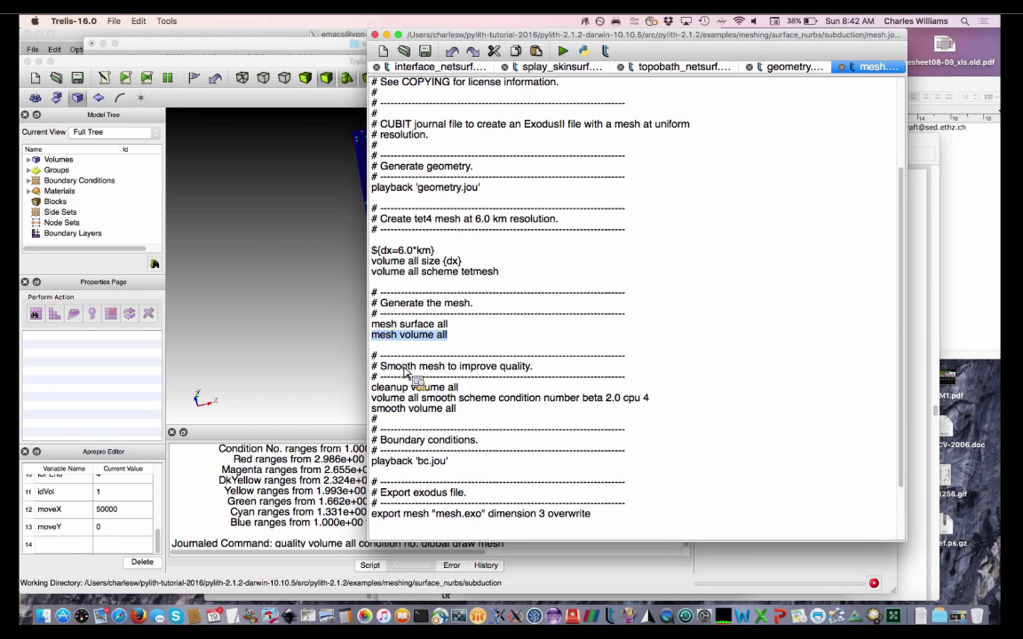
{"action": "left_click_drag", "start_coordinate": [373, 356], "coordinate": [377, 388]}
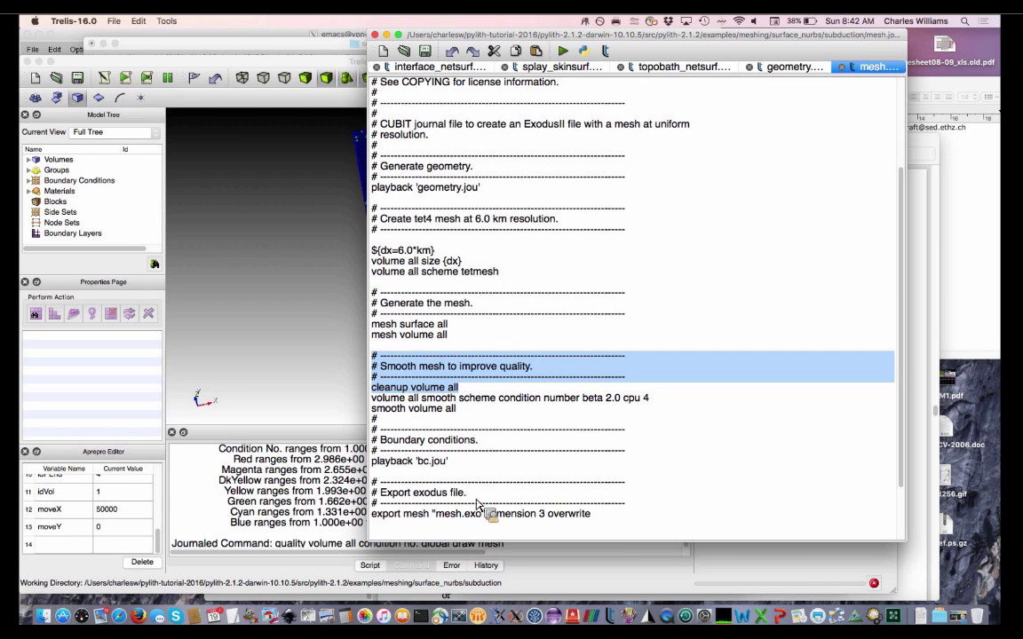
{"action": "right_click", "coordinate": [426, 391]}
{"action": "left_click", "coordinate": [458, 497]}
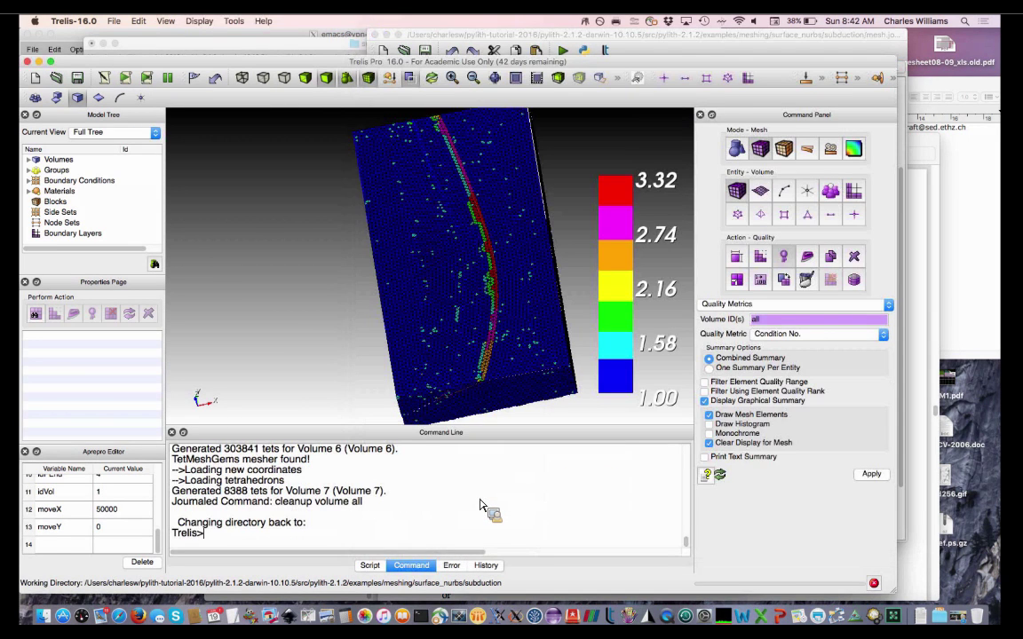
Recompute the condition number quality of the cleaned-up mesh and compare the colour range summary with the earlier one.
{"action": "left_click", "coordinate": [871, 476]}
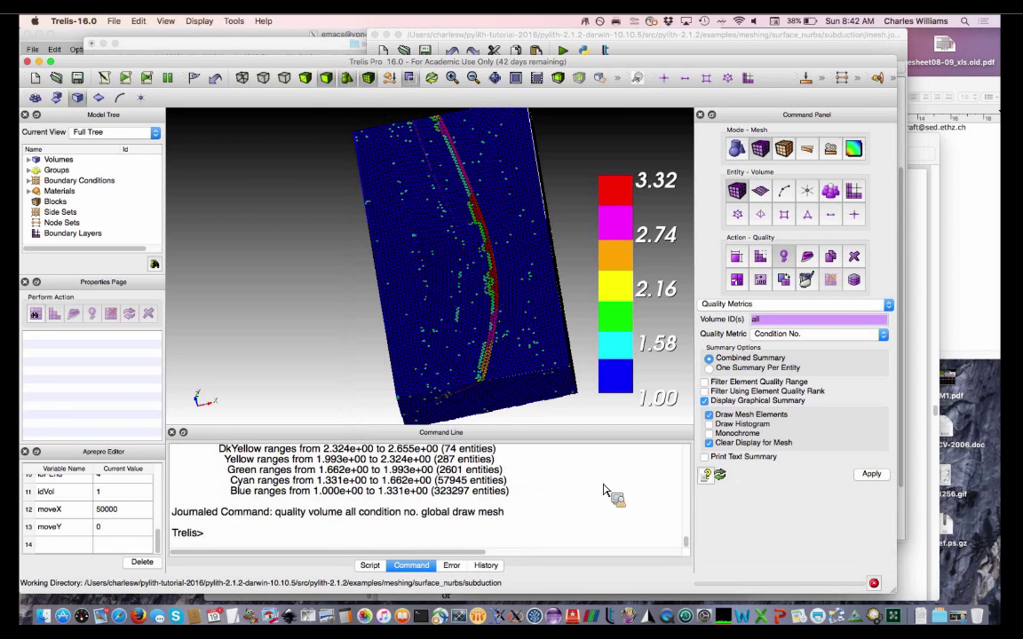
{"action": "scroll", "coordinate": [602, 497], "scroll_direction": "up", "scroll_amount": 3}
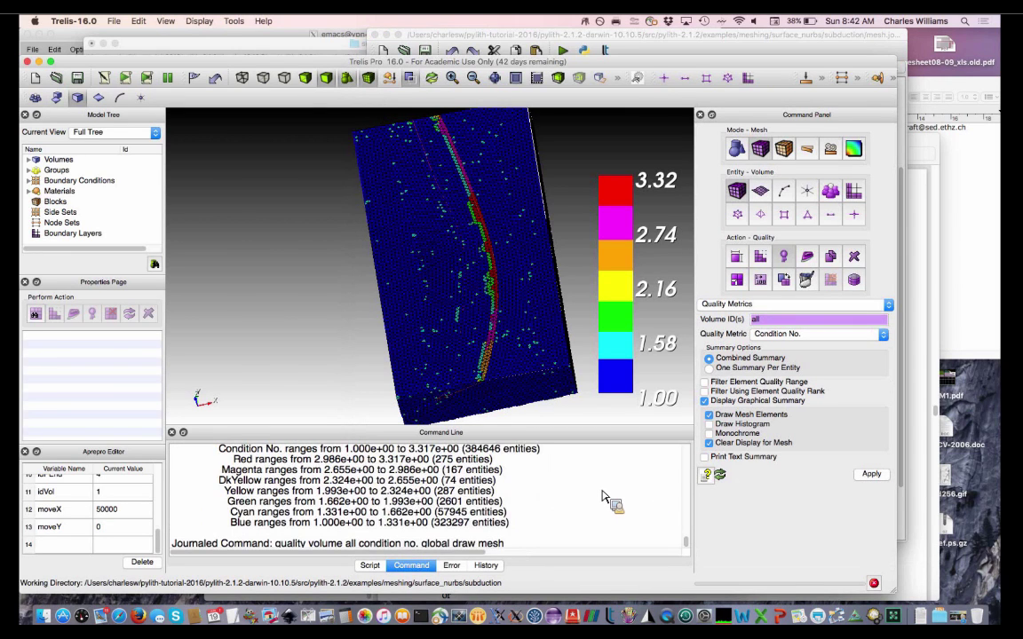
{"action": "scroll", "coordinate": [608, 497], "scroll_direction": "up", "scroll_amount": 3}
{"action": "scroll", "coordinate": [612, 495], "scroll_direction": "down", "scroll_amount": 3}
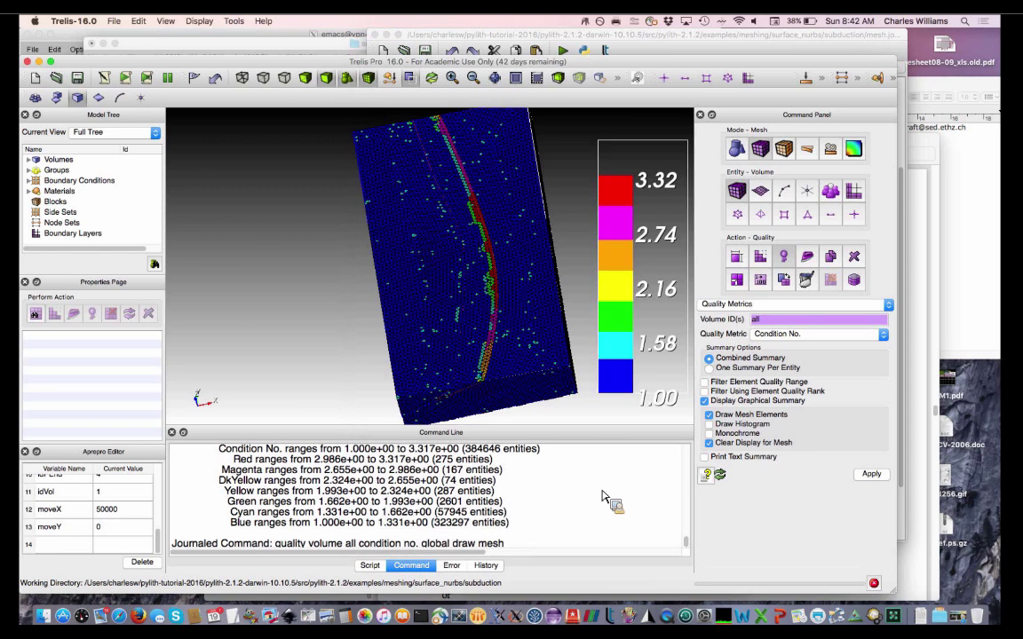
Run the condition number smoothing commands for all volumes with beta 2.0 and cpu 4, and recheck the mesh quality.
{"action": "left_click", "coordinate": [625, 42]}
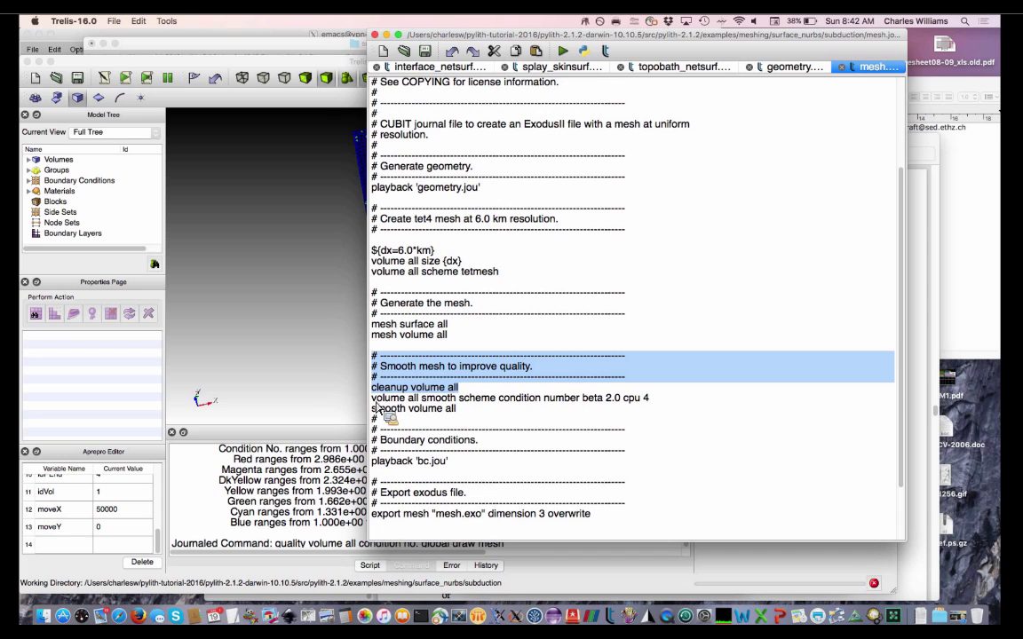
{"action": "left_click_drag", "start_coordinate": [371, 398], "coordinate": [463, 414]}
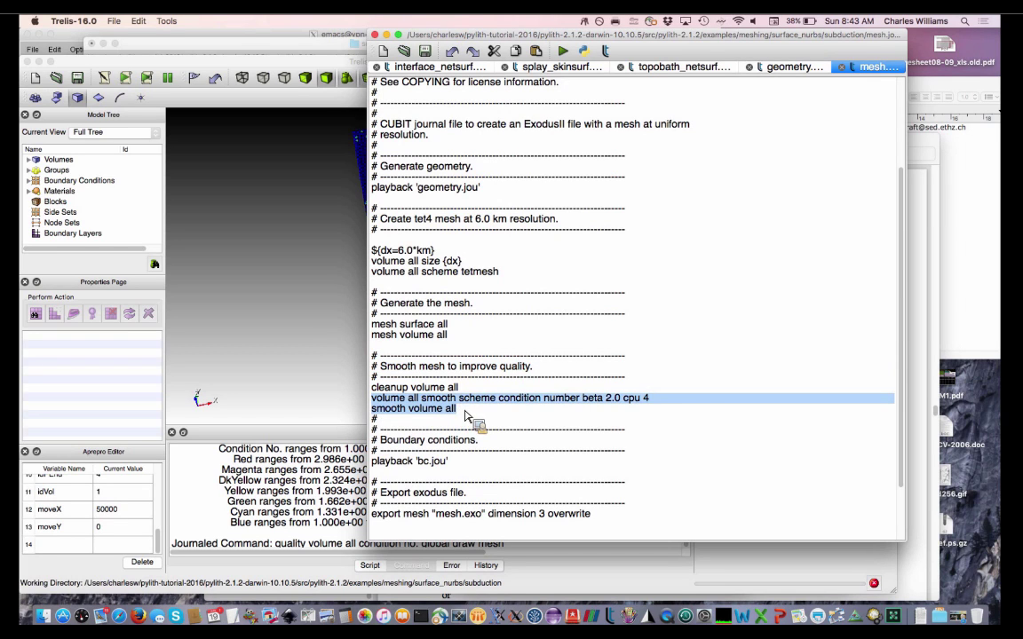
{"action": "right_click", "coordinate": [433, 408]}
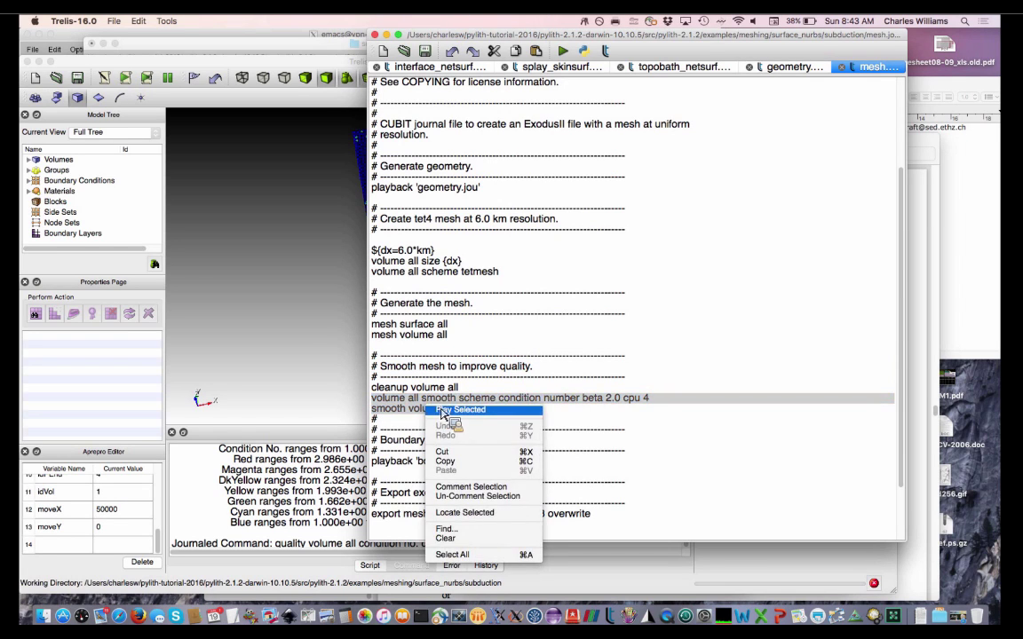
{"action": "left_click", "coordinate": [459, 411]}
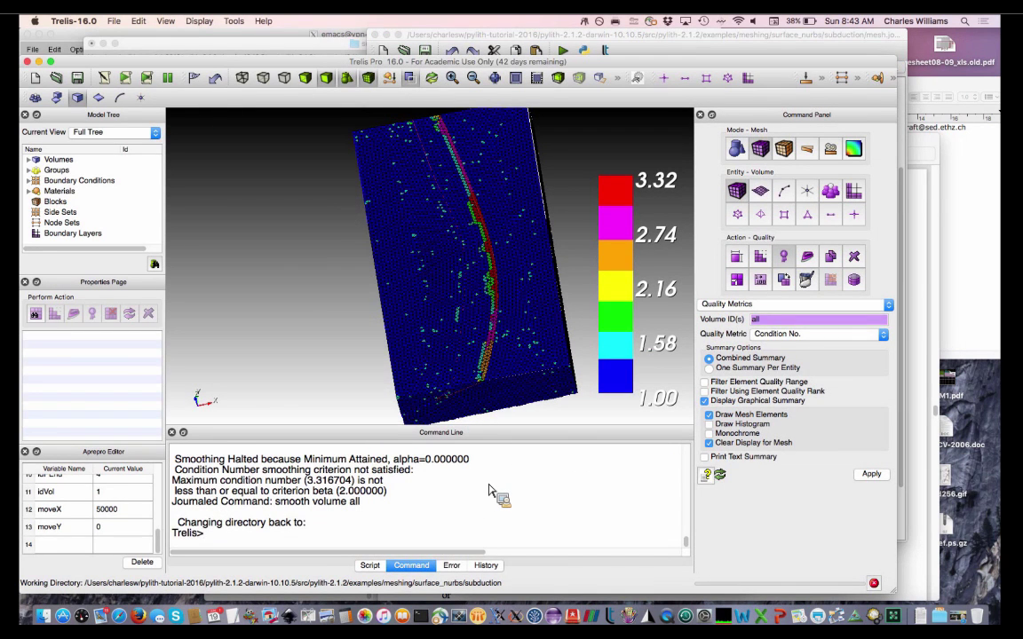
{"action": "left_click", "coordinate": [870, 474]}
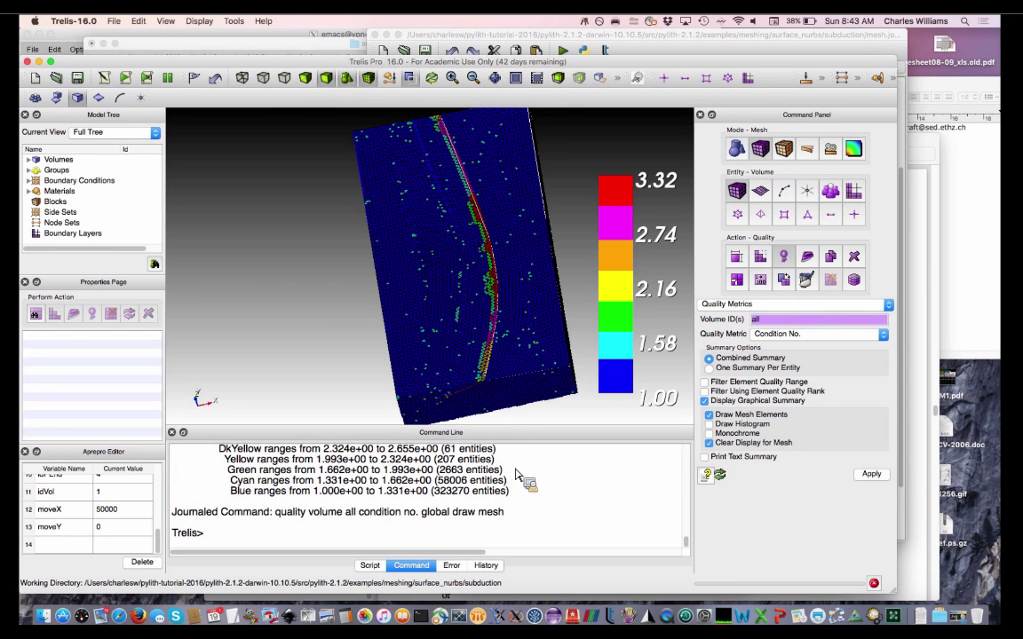
{"action": "scroll", "coordinate": [518, 517], "scroll_direction": "up", "scroll_amount": 3}
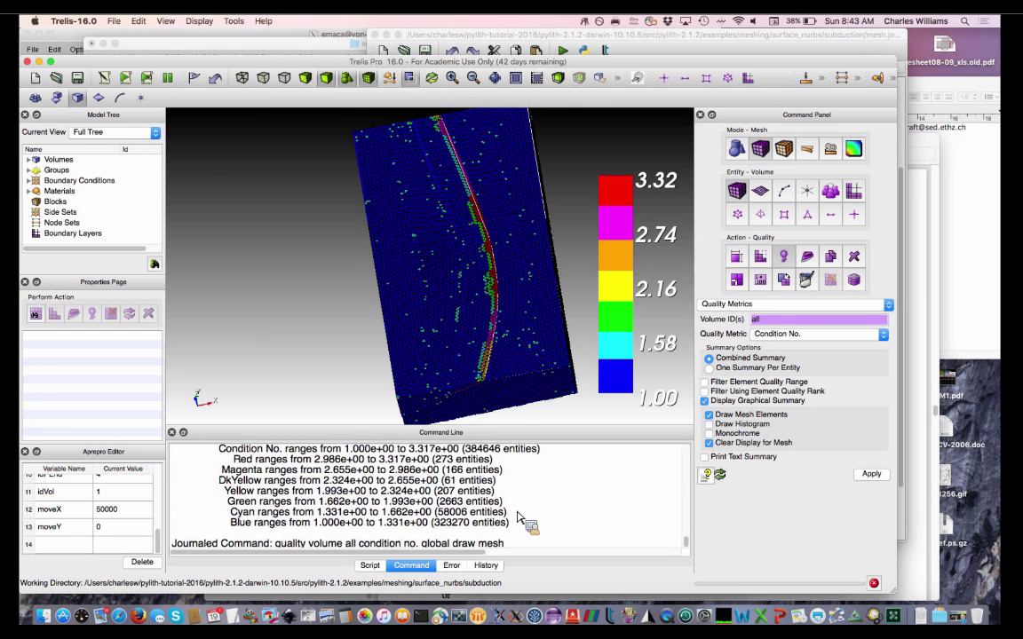
Open bc.jou in the journal editor and read through its material block and nodeset definitions.
{"action": "scroll", "coordinate": [521, 516], "scroll_direction": "down", "scroll_amount": 2}
{"action": "scroll", "coordinate": [520, 516], "scroll_direction": "down", "scroll_amount": 2}
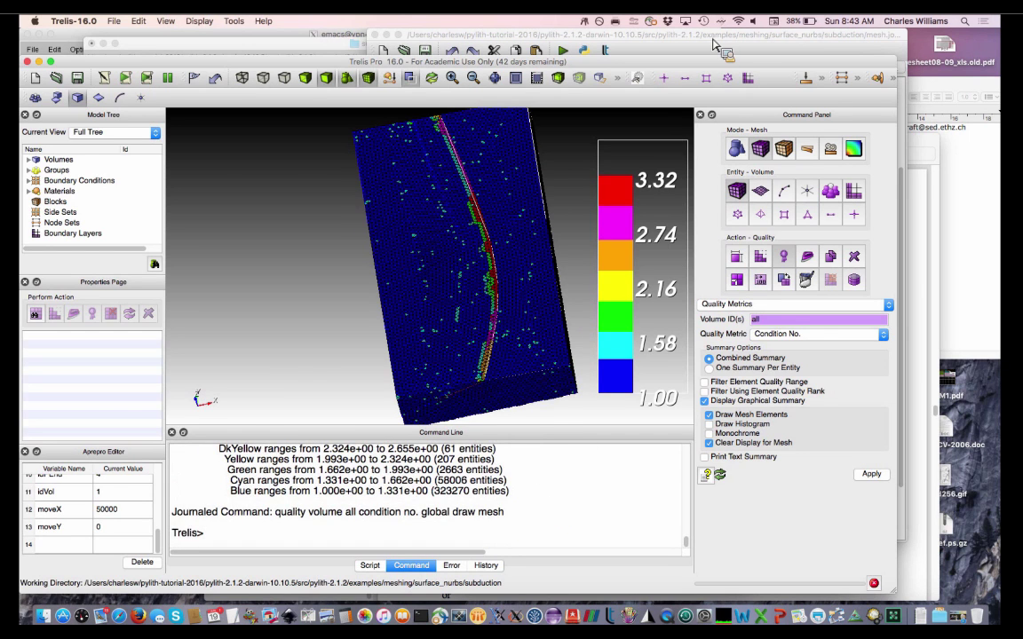
{"action": "left_click", "coordinate": [648, 44]}
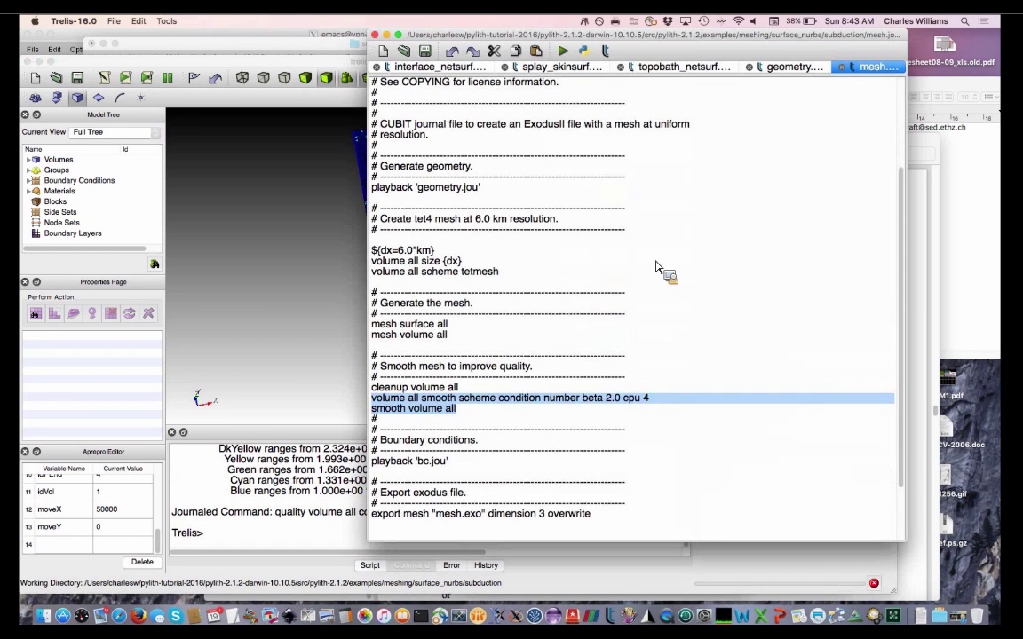
{"action": "left_click", "coordinate": [405, 53]}
{"action": "left_click_drag", "start_coordinate": [413, 59], "coordinate": [484, 133]}
{"action": "left_click", "coordinate": [426, 133]}
{"action": "left_click", "coordinate": [691, 362]}
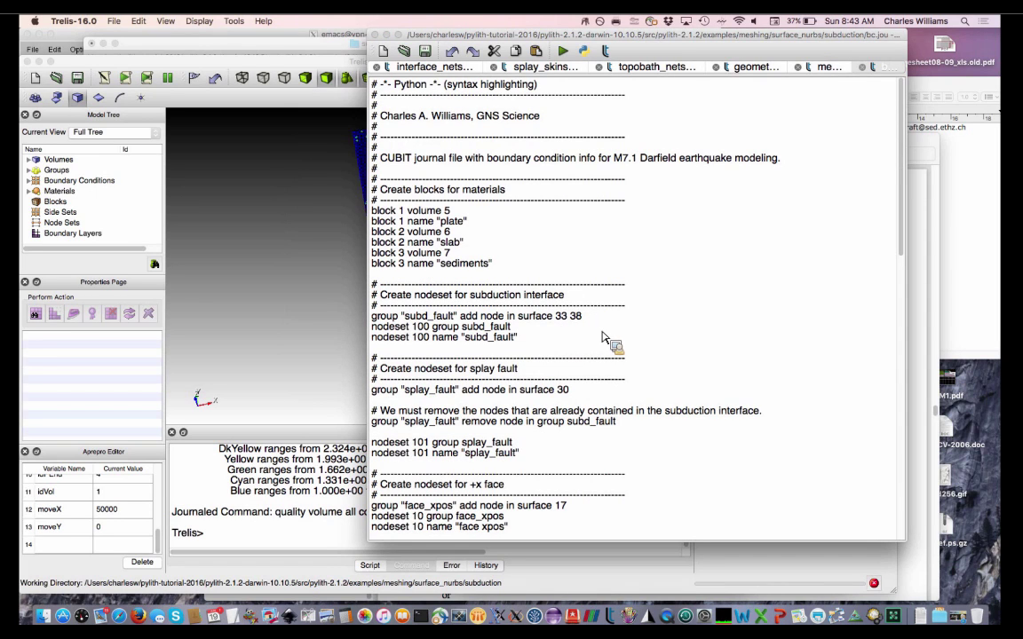
{"action": "scroll", "coordinate": [602, 337], "scroll_direction": "down", "scroll_amount": 3}
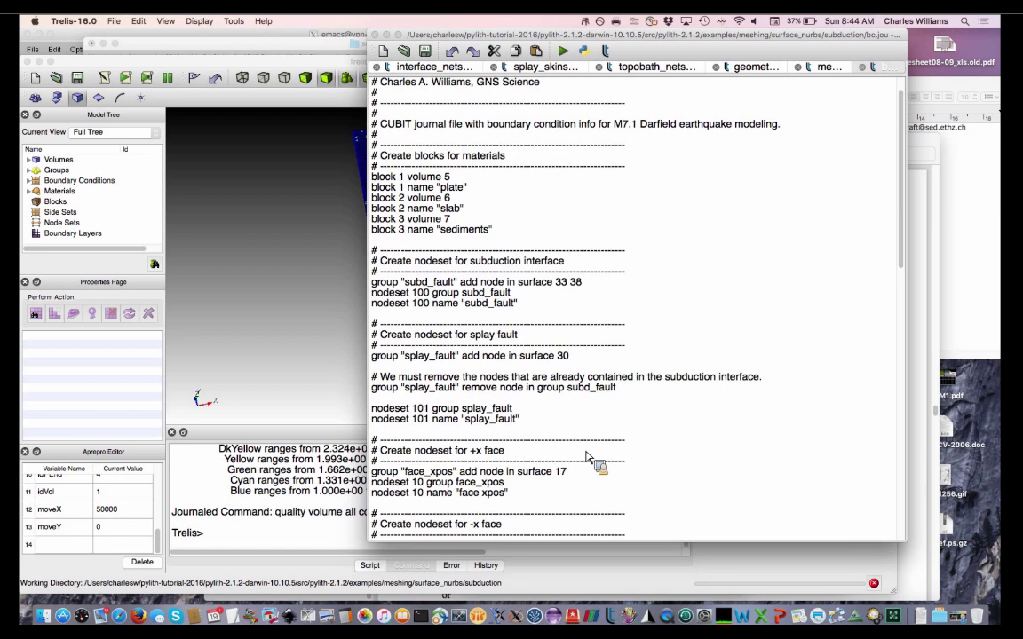
{"action": "scroll", "coordinate": [587, 457], "scroll_direction": "up", "scroll_amount": 2}
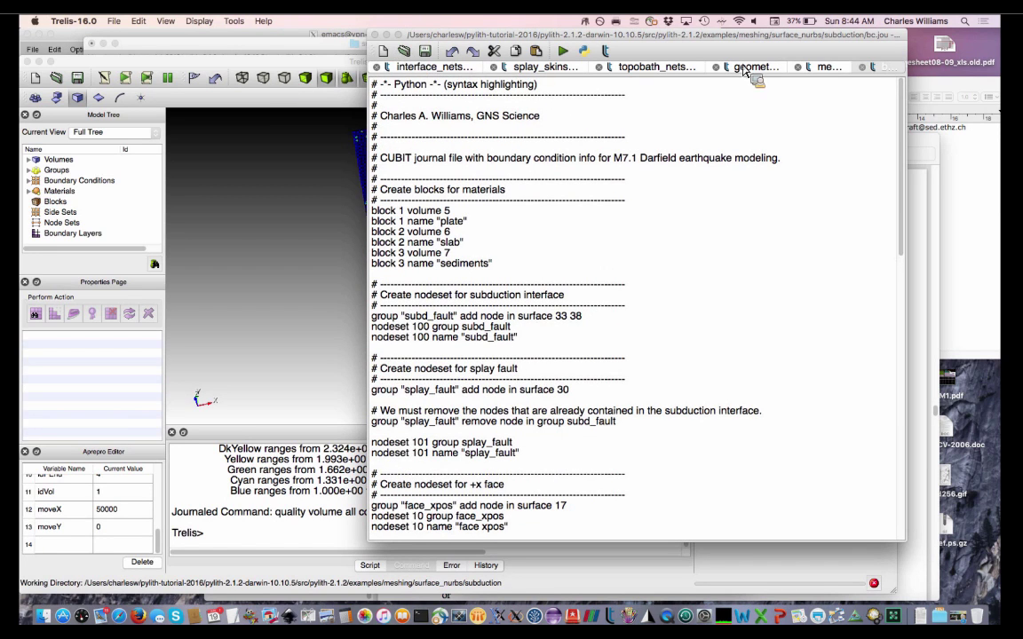
Run the boundary conditions section of mesh.jou, which plays back bc.jou, and refresh the model display.
{"action": "left_click", "coordinate": [833, 67]}
{"action": "scroll", "coordinate": [520, 383], "scroll_direction": "down", "scroll_amount": 3}
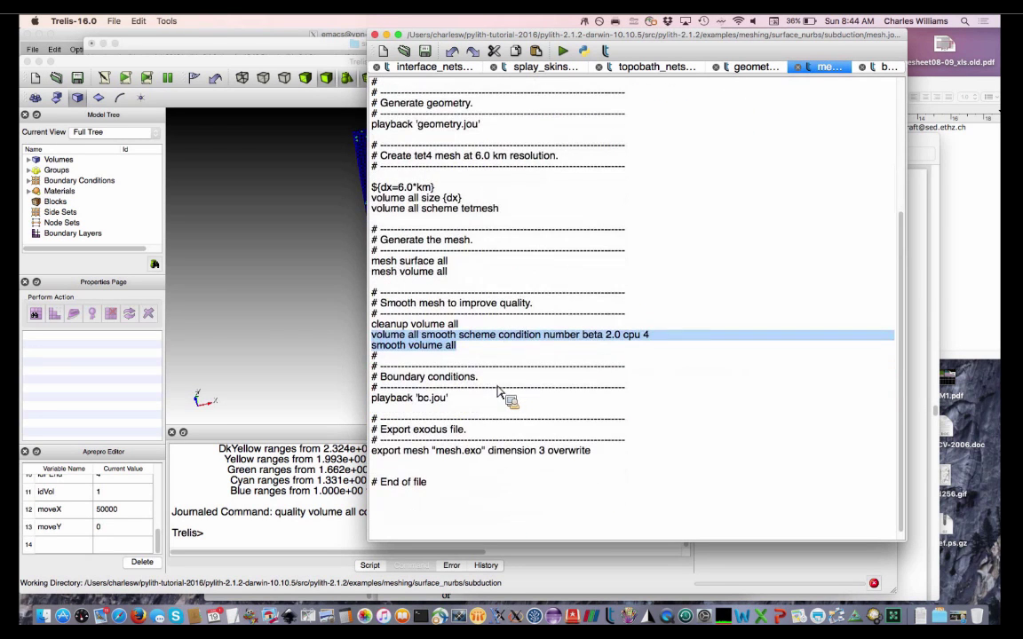
{"action": "left_click_drag", "start_coordinate": [371, 361], "coordinate": [301, 355]}
{"action": "left_click", "coordinate": [441, 404], "text": "ctrl"}
{"action": "left_click", "coordinate": [450, 406]}
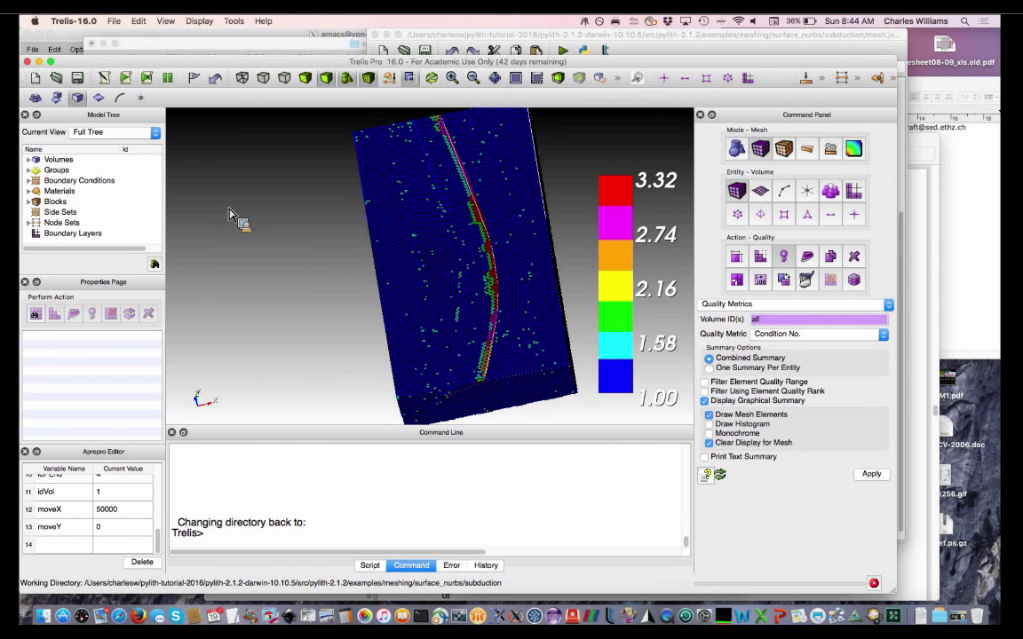
{"action": "right_click", "coordinate": [229, 215]}
{"action": "left_click", "coordinate": [253, 222]}
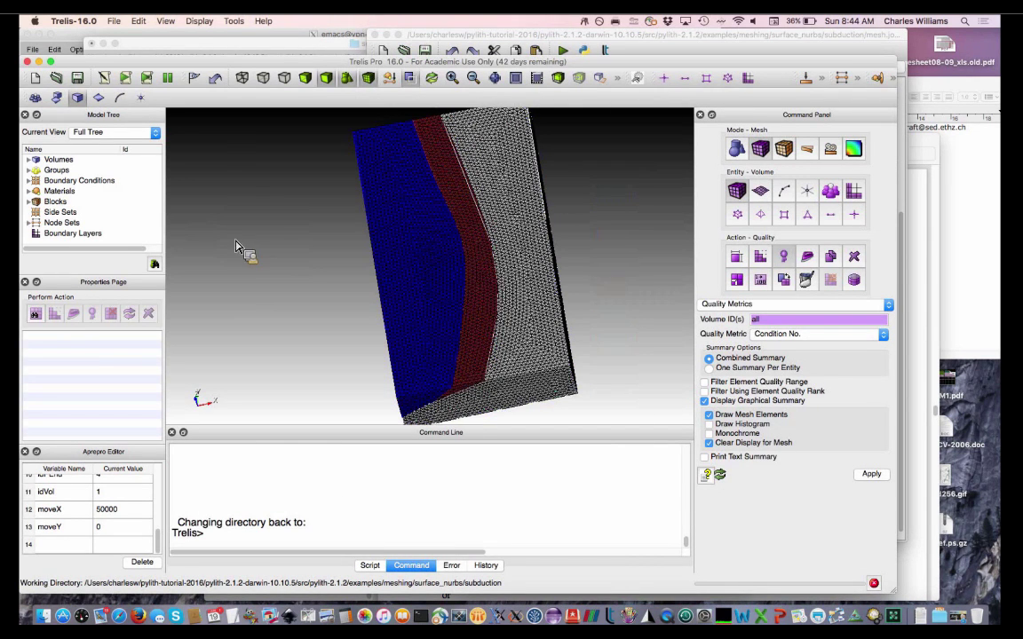
Highlight the plate, slab and sediments blocks one after another to check which volumes they cover.
{"action": "left_click", "coordinate": [28, 201]}
{"action": "left_click", "coordinate": [58, 214]}
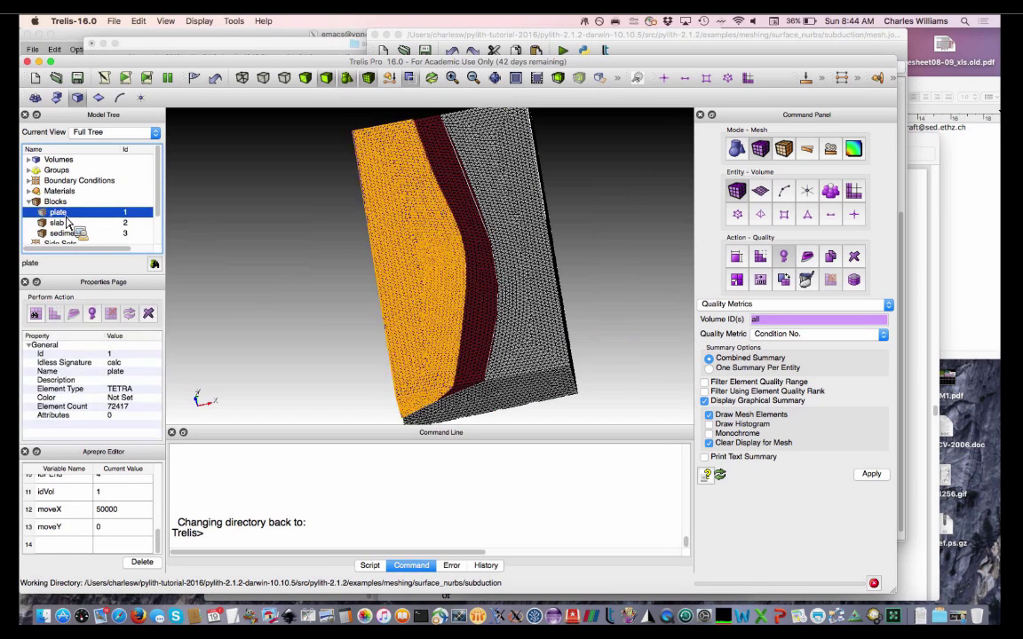
{"action": "left_click", "coordinate": [67, 222]}
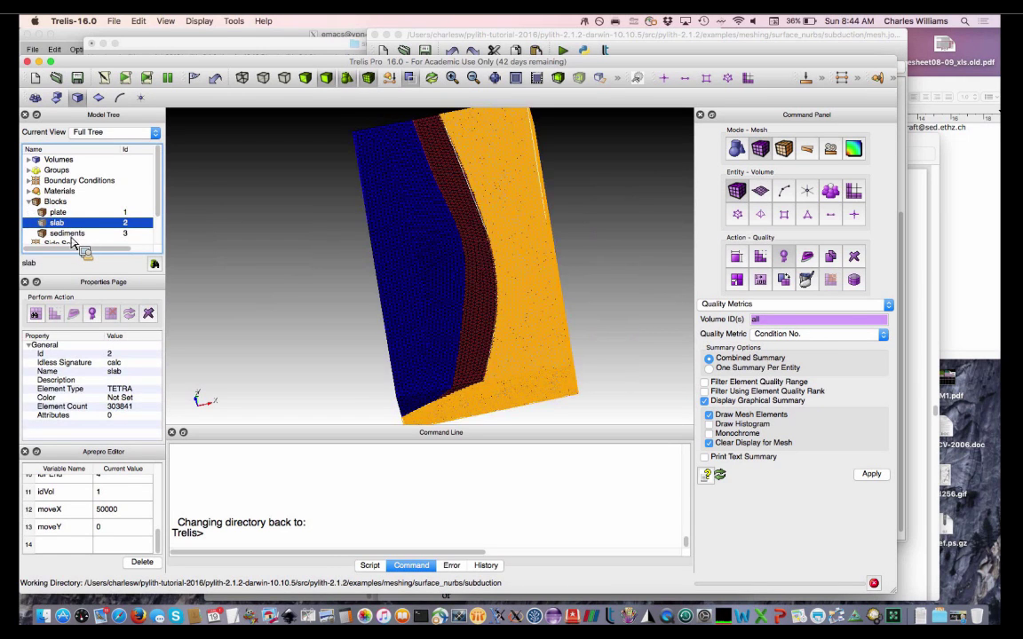
{"action": "left_click", "coordinate": [73, 234]}
{"action": "scroll", "coordinate": [89, 195], "scroll_direction": "down", "scroll_amount": 1}
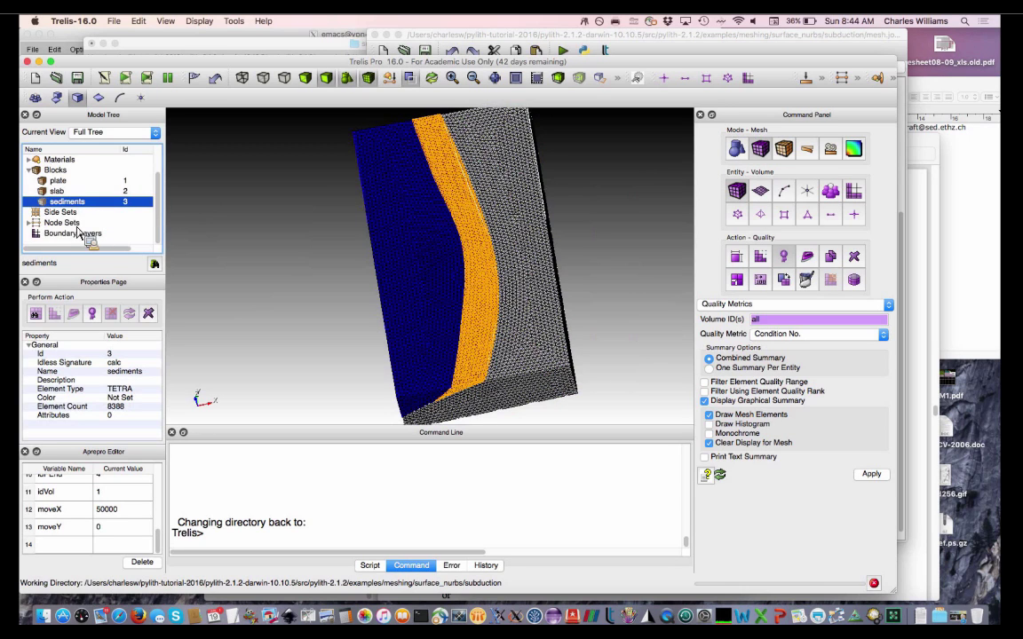
Highlight the outer face node sets in the model, including face xpos, xneg, yneg, zneg and zpos.
{"action": "left_click", "coordinate": [30, 223]}
{"action": "scroll", "coordinate": [84, 203], "scroll_direction": "down", "scroll_amount": 1}
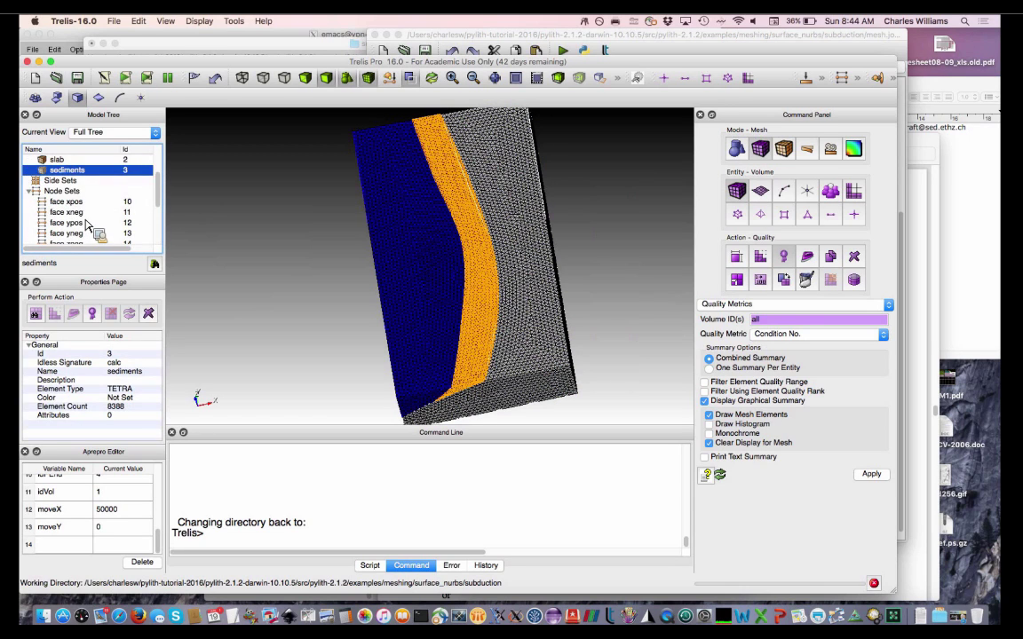
{"action": "left_click", "coordinate": [84, 203]}
{"action": "left_click", "coordinate": [84, 213]}
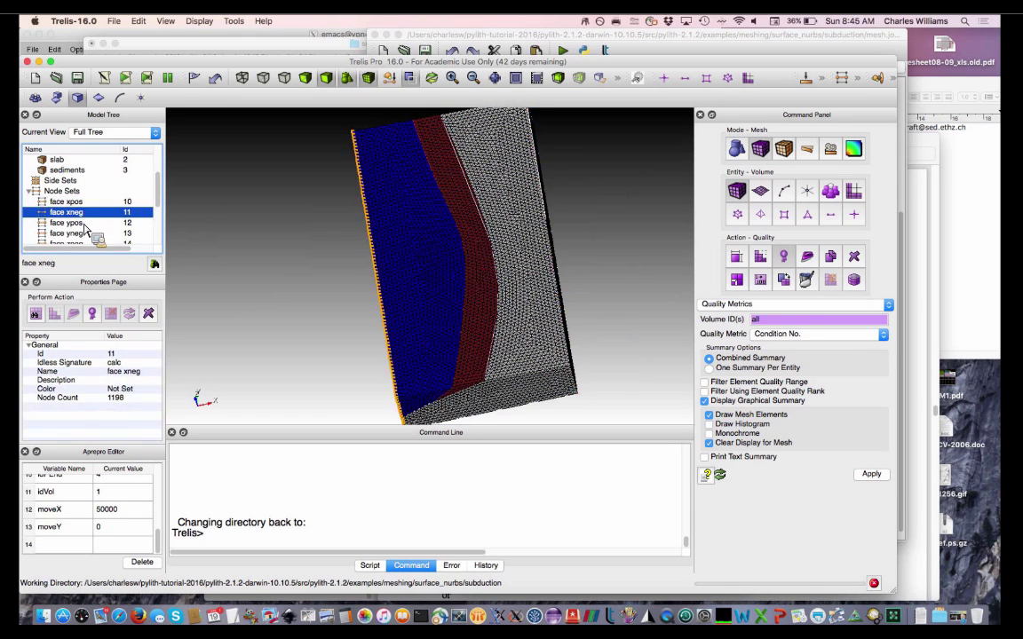
{"action": "left_click", "coordinate": [85, 233]}
{"action": "scroll", "coordinate": [88, 229], "scroll_direction": "down", "scroll_amount": 1}
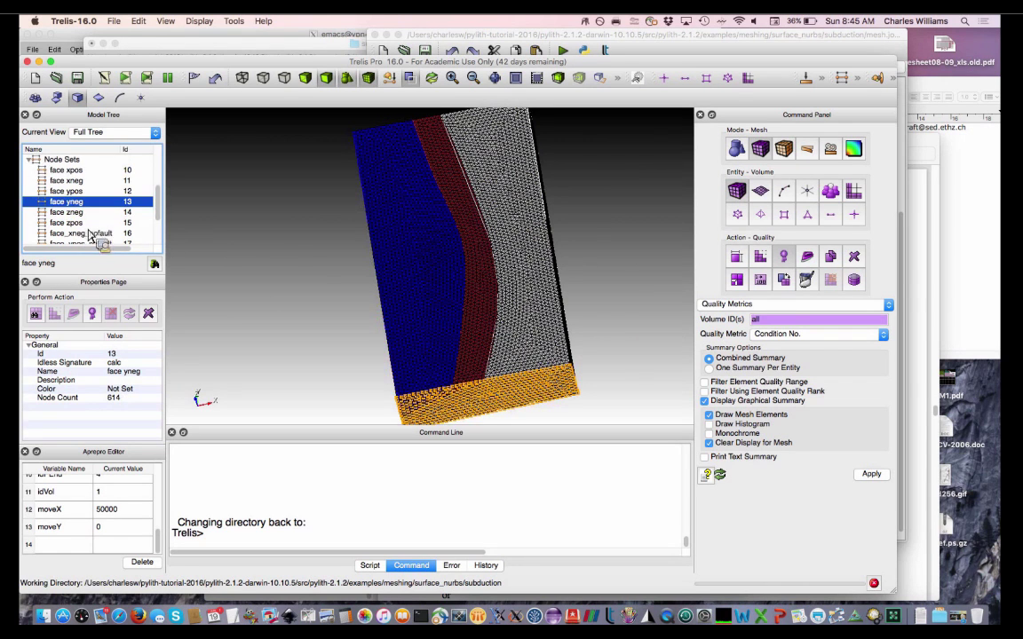
{"action": "left_click", "coordinate": [88, 213]}
{"action": "left_click", "coordinate": [88, 223]}
Highlight the nofault face node sets 16 to 18 and the subd_fault and splay_fault node sets to check their locations.
{"action": "left_click", "coordinate": [91, 235]}
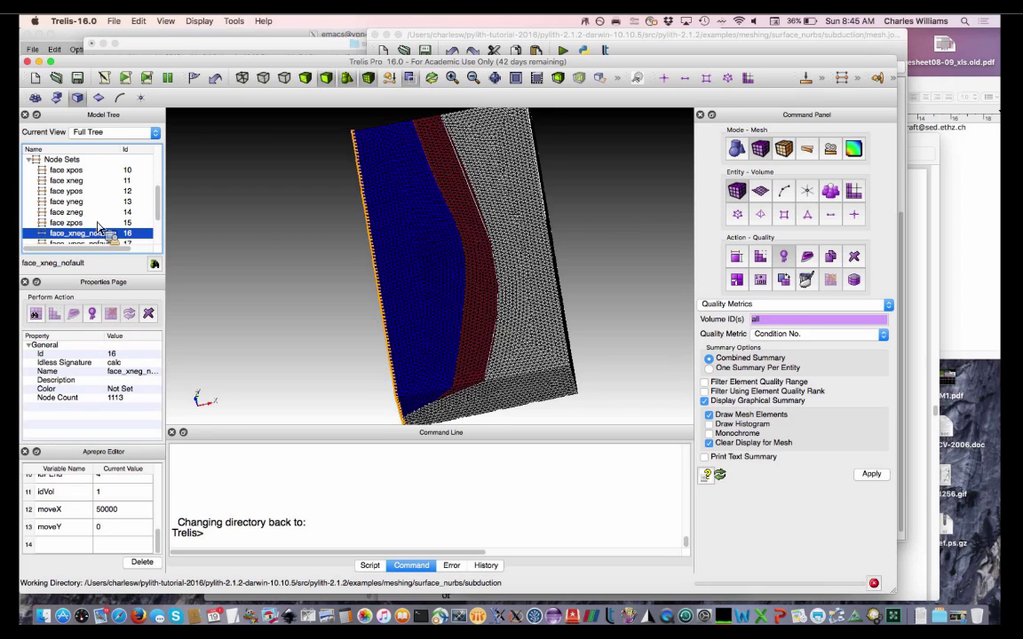
{"action": "scroll", "coordinate": [110, 222], "scroll_direction": "down", "scroll_amount": 1}
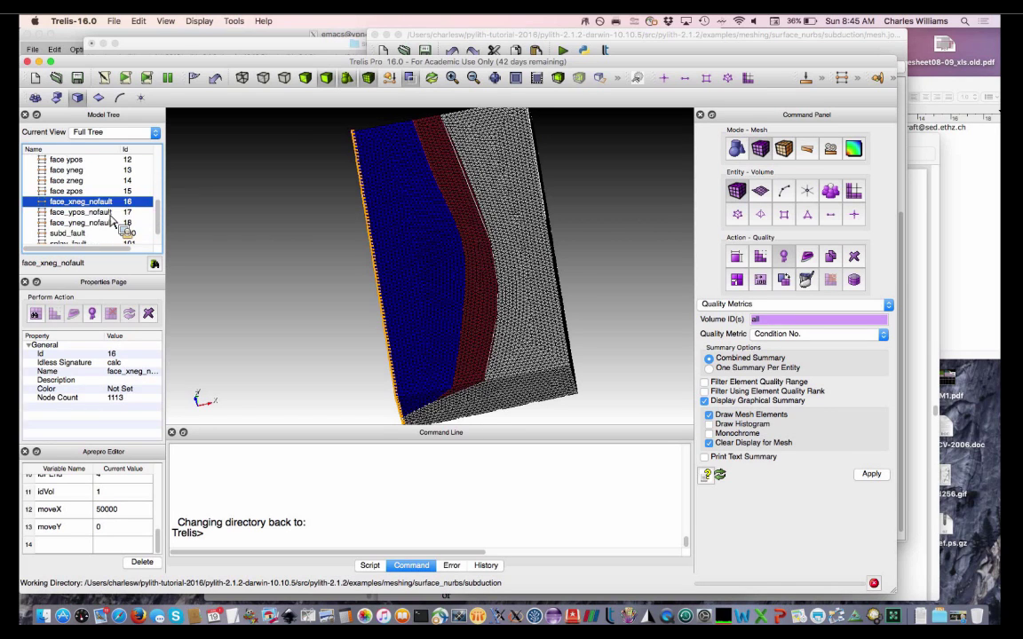
{"action": "left_click", "coordinate": [111, 214]}
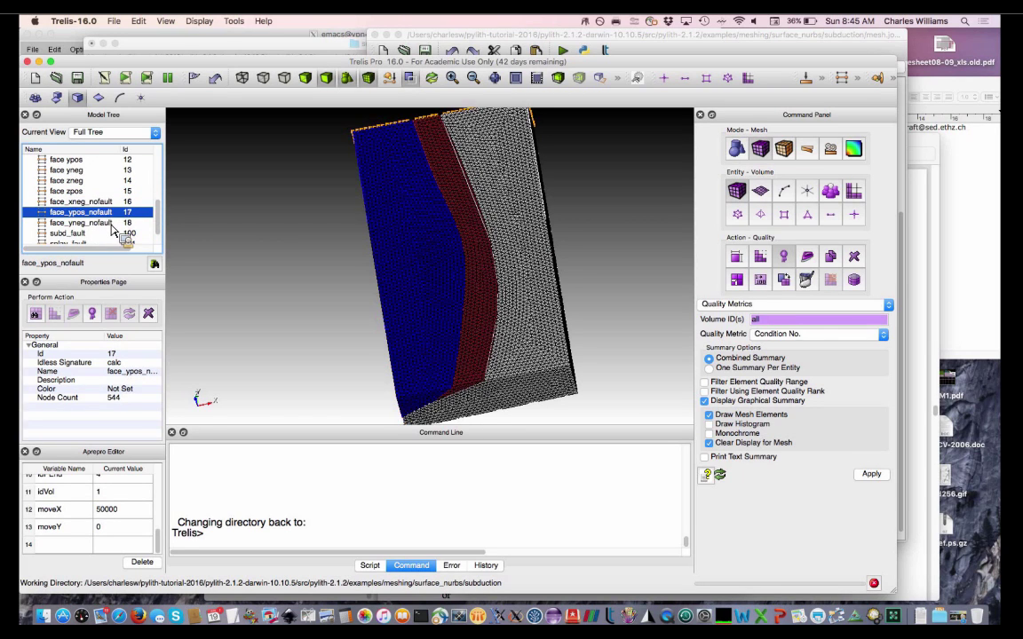
{"action": "left_click", "coordinate": [113, 222]}
{"action": "scroll", "coordinate": [106, 224], "scroll_direction": "down", "scroll_amount": 1}
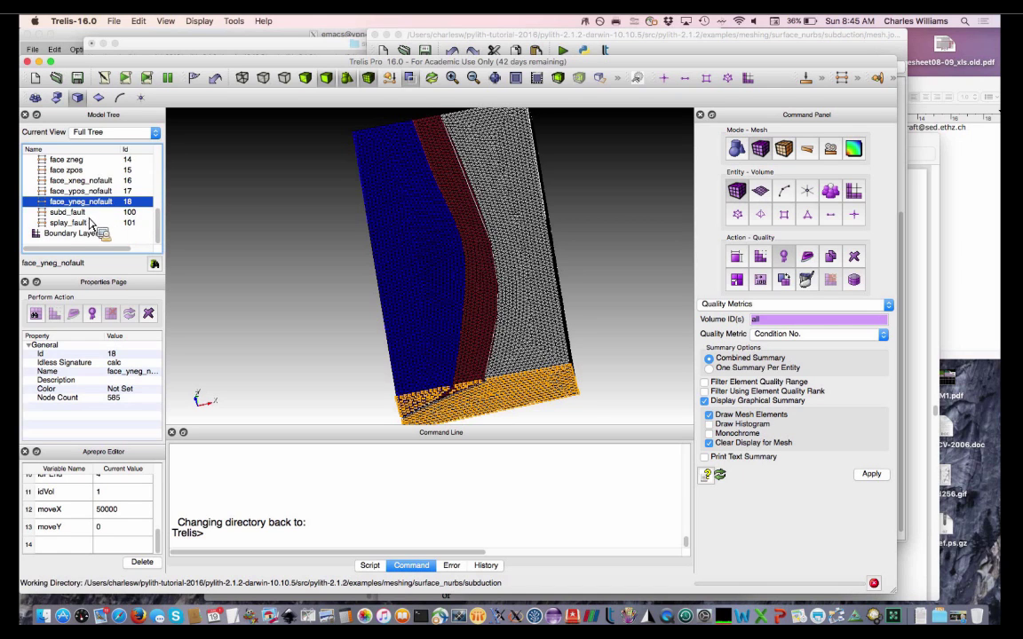
{"action": "left_click", "coordinate": [90, 214]}
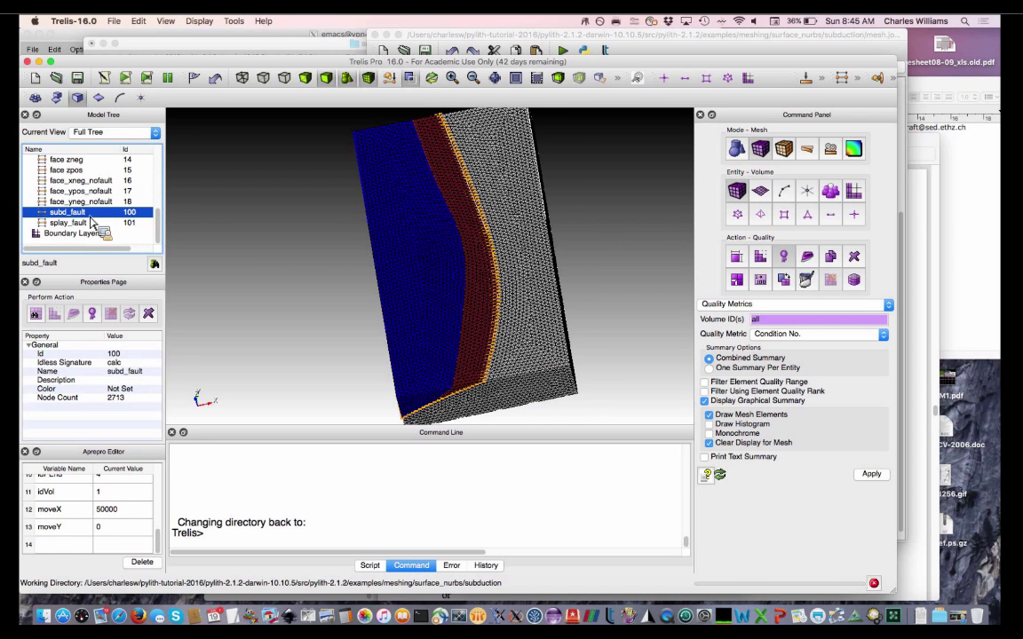
{"action": "left_click", "coordinate": [91, 224]}
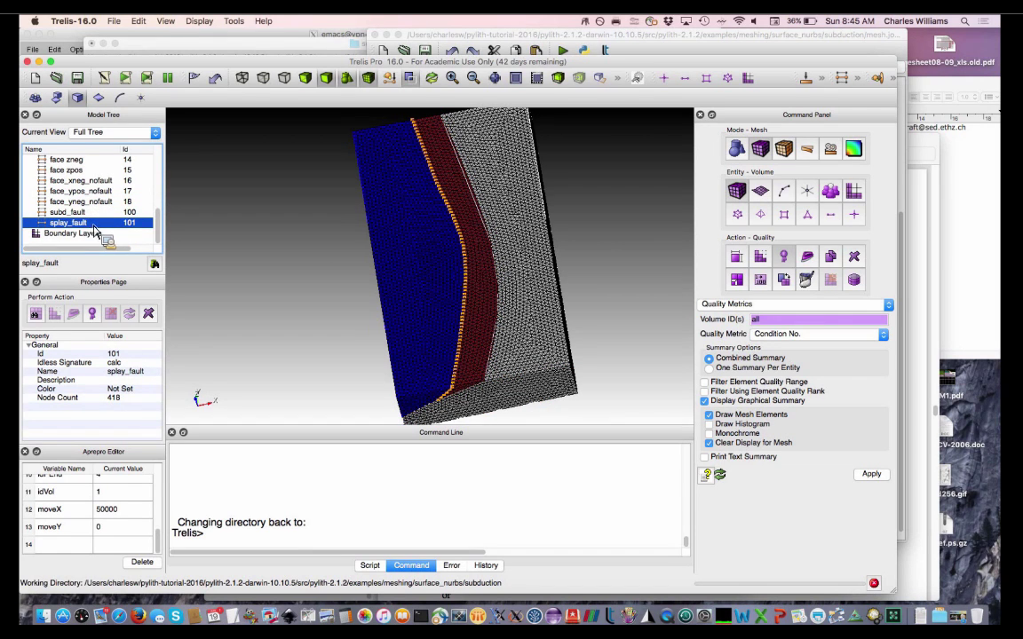
Run the export section of mesh.jou to write the mesh to mesh.exo with dimension 3 and overwrite.
{"action": "left_click", "coordinate": [706, 53]}
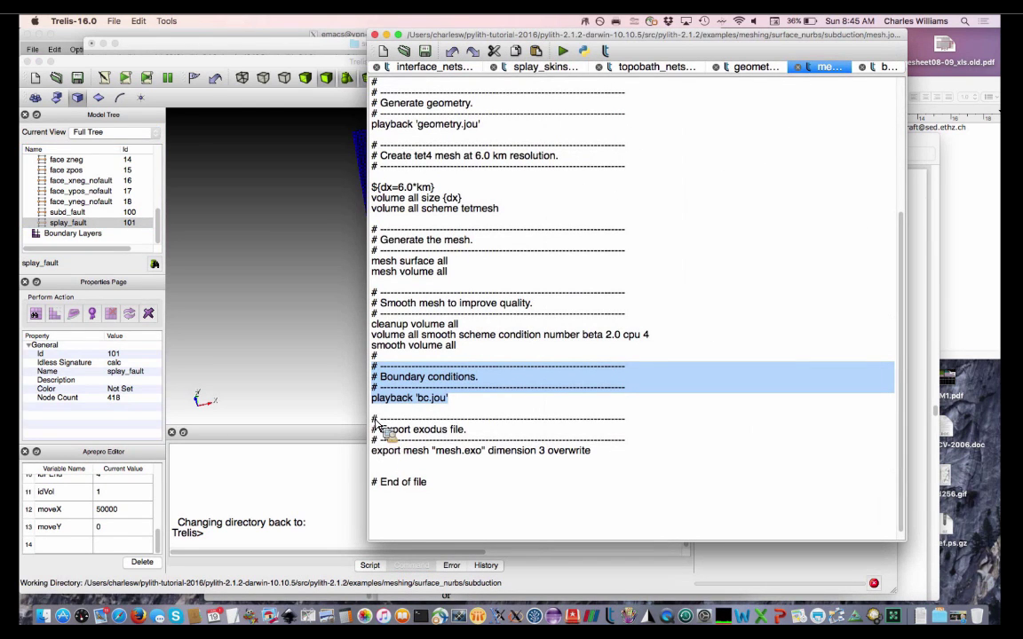
{"action": "left_click_drag", "start_coordinate": [374, 418], "coordinate": [611, 454]}
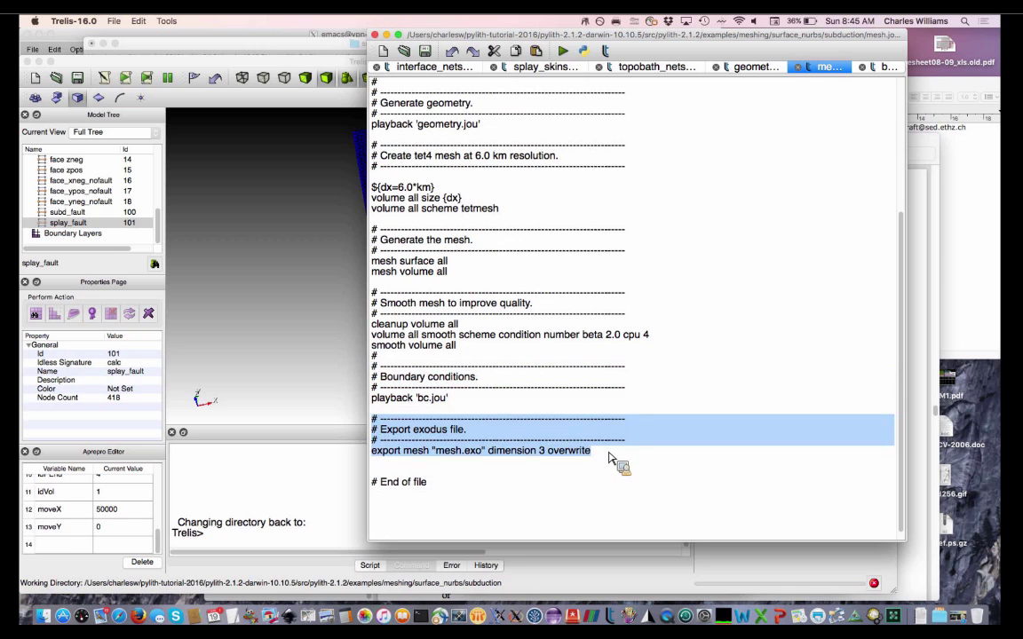
{"action": "right_click", "coordinate": [465, 454]}
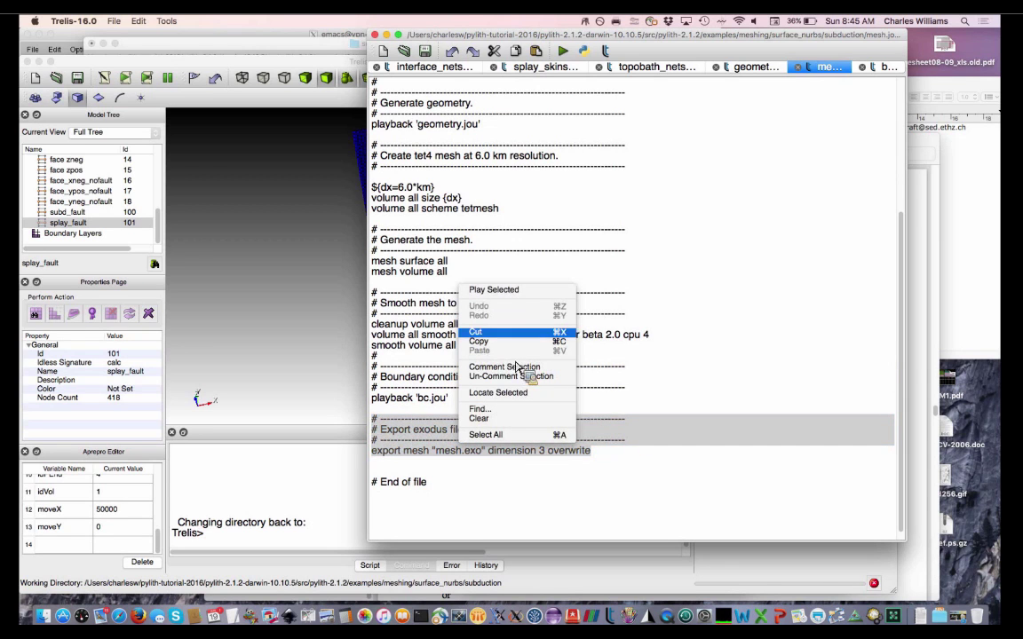
{"action": "left_click", "coordinate": [514, 291]}
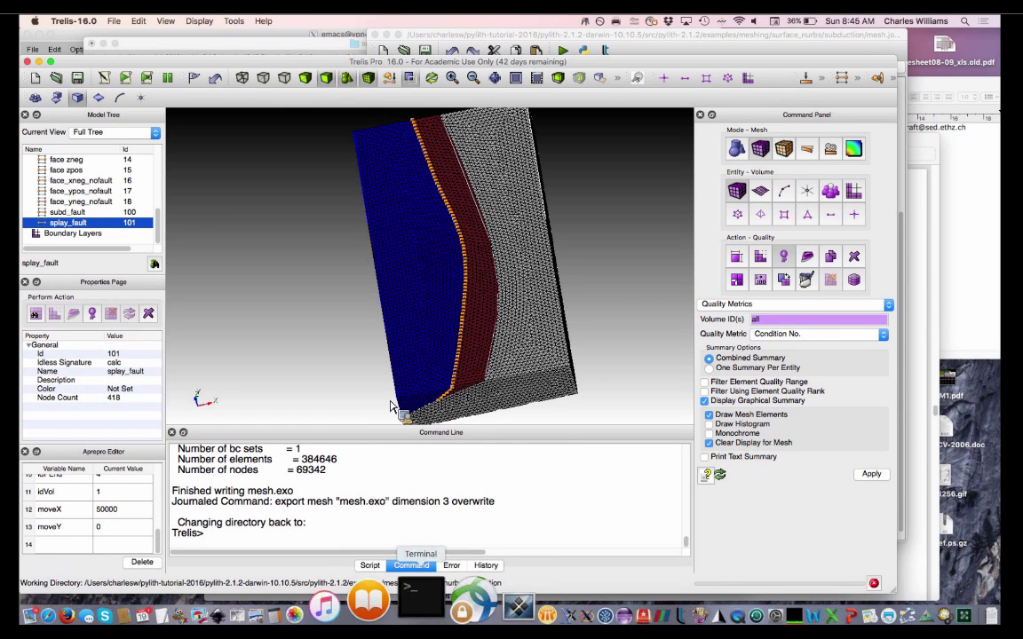
Switch to the terminal and change from the subduction directory to the cubit_cellsize example directory.
{"action": "left_click", "coordinate": [421, 597]}
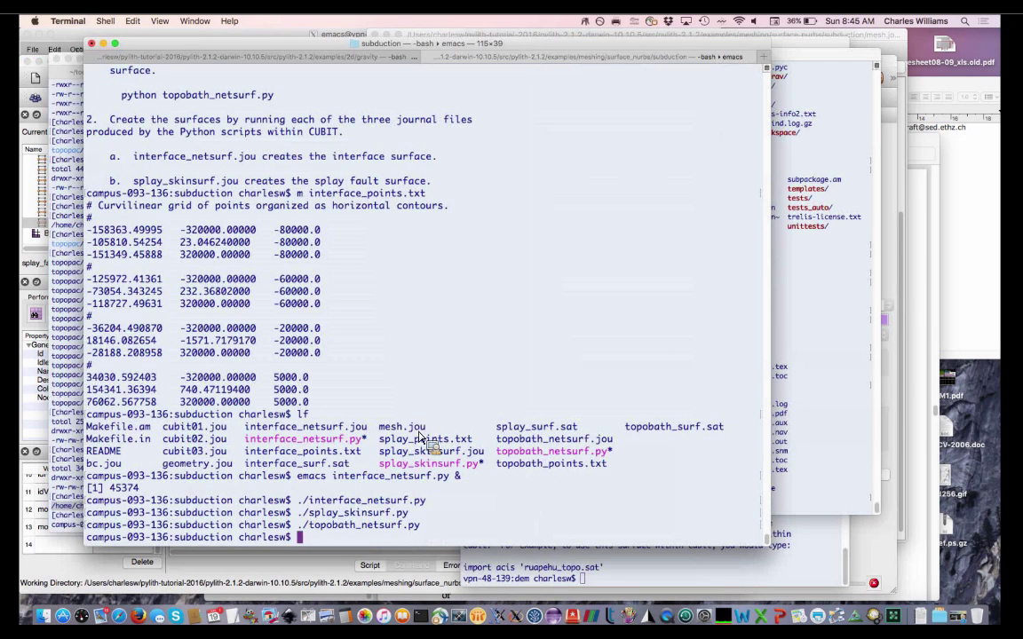
{"action": "left_click_drag", "start_coordinate": [421, 451], "coordinate": [418, 482]}
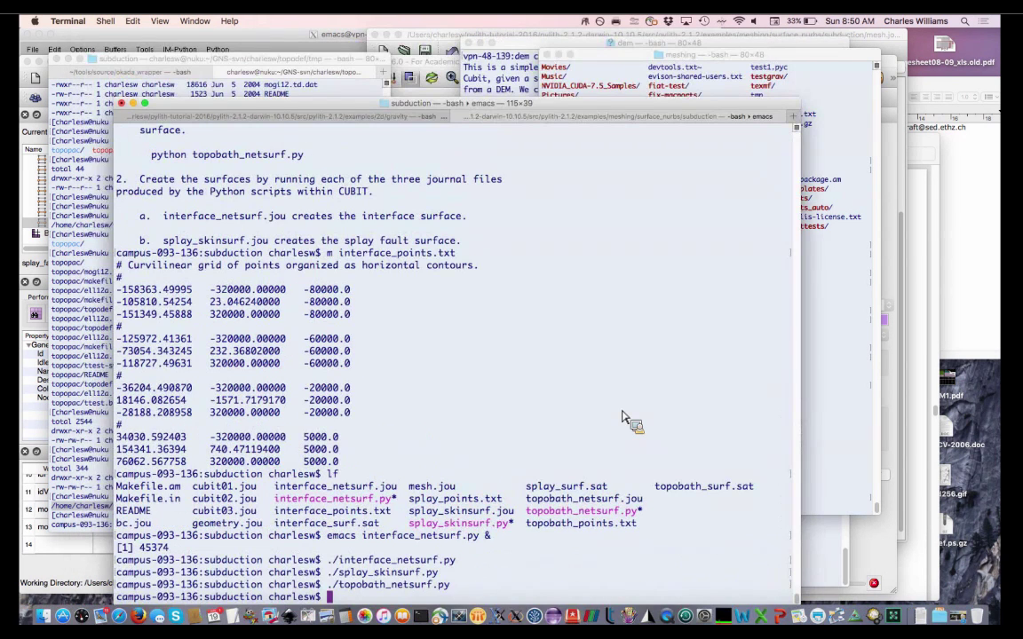
{"action": "type", "text": "cd .."}
{"action": "key", "text": "Return"}
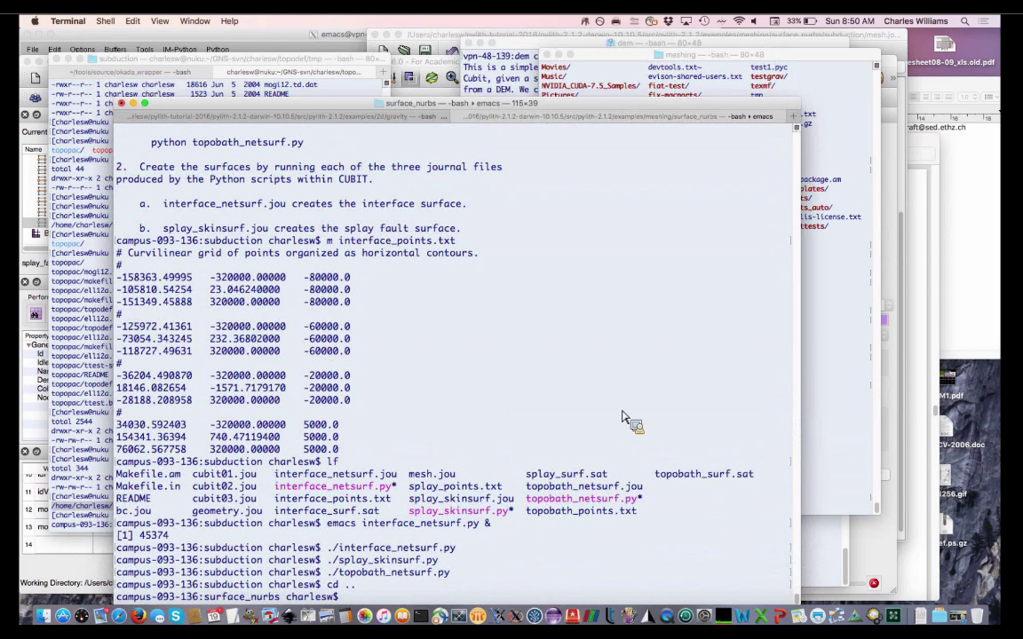
{"action": "type", "text": "cd ../cubit_cellsize/"}
{"action": "key", "text": "Return"}
List the files in cubit_cellsize and display its README with the example's steps.
{"action": "type", "text": "lf"}
{"action": "key", "text": "Return"}
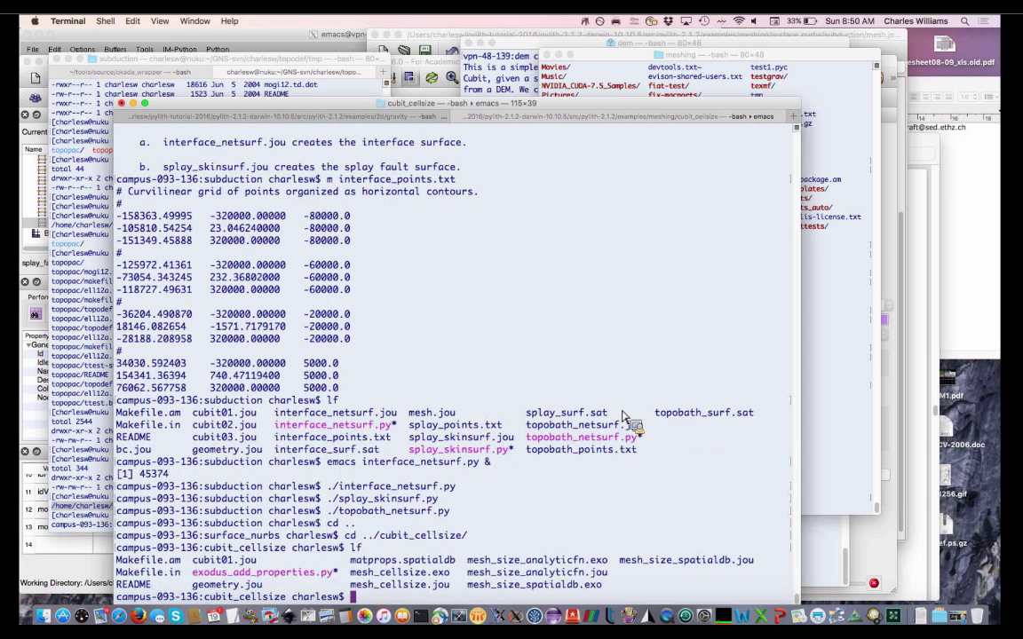
{"action": "type", "text": "m README"}
{"action": "key", "text": "Return"}
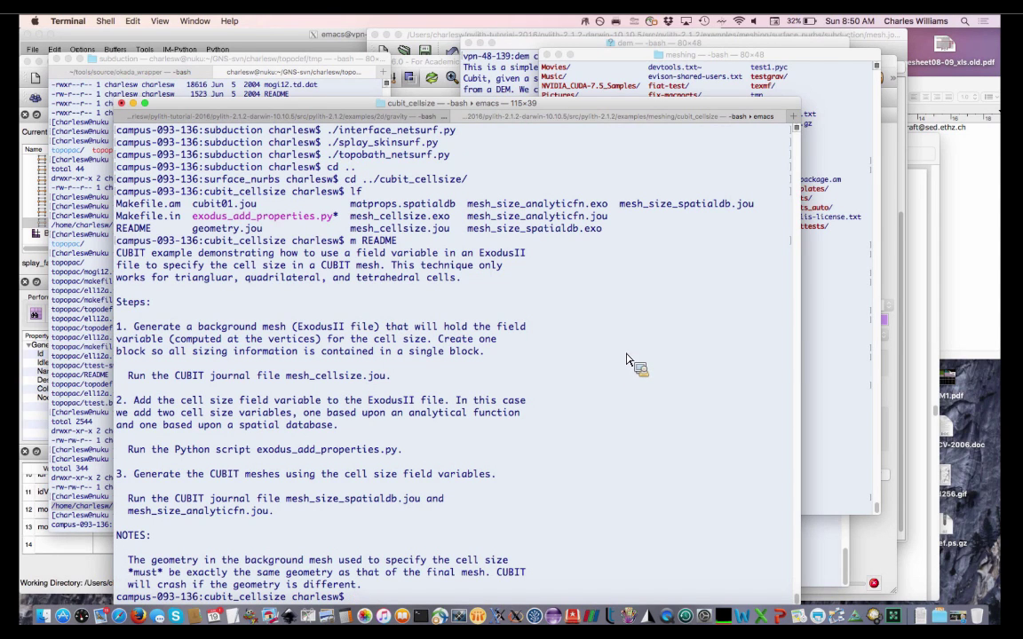
Switch back to Trelis and close the journal editor window that holds the subduction journal files.
{"action": "left_click", "coordinate": [612, 607]}
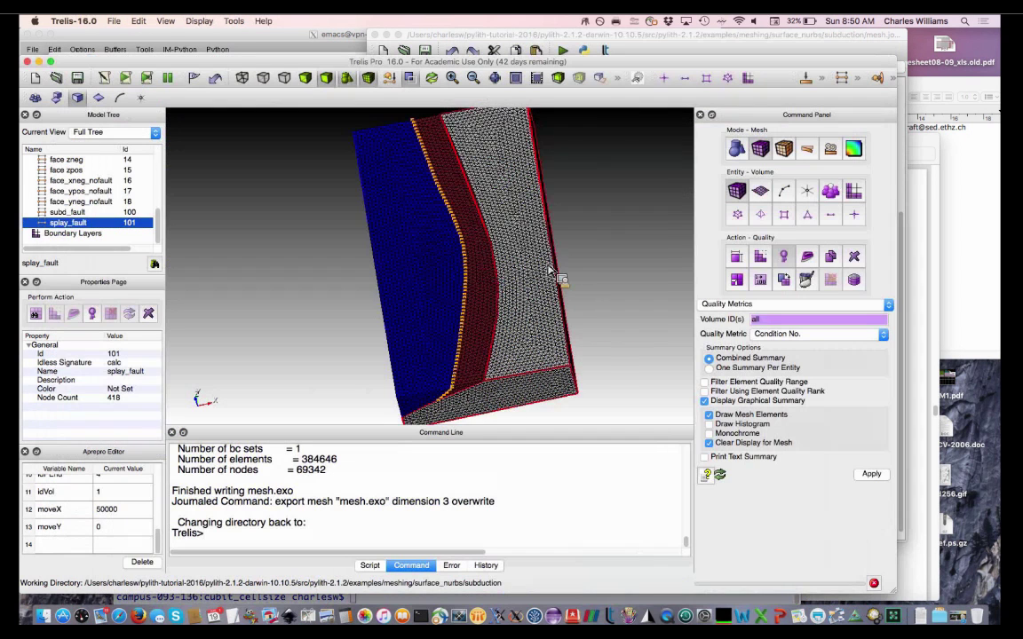
{"action": "left_click", "coordinate": [668, 44]}
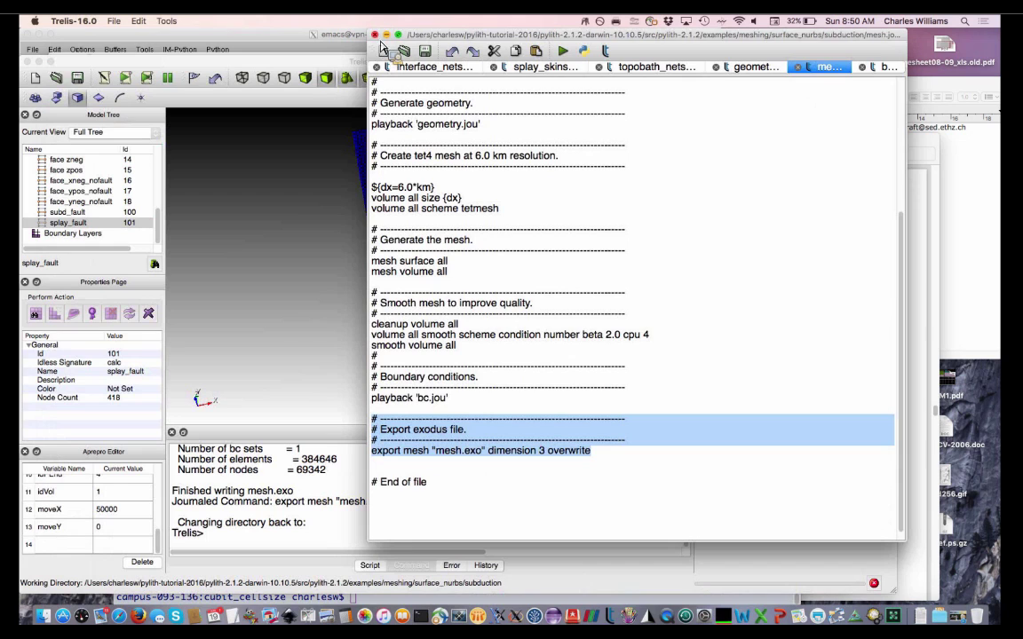
{"action": "left_click", "coordinate": [248, 139]}
Change the working directory from subduction to the cubit_cellsize folder inside the meshing examples.
{"action": "left_click", "coordinate": [113, 20]}
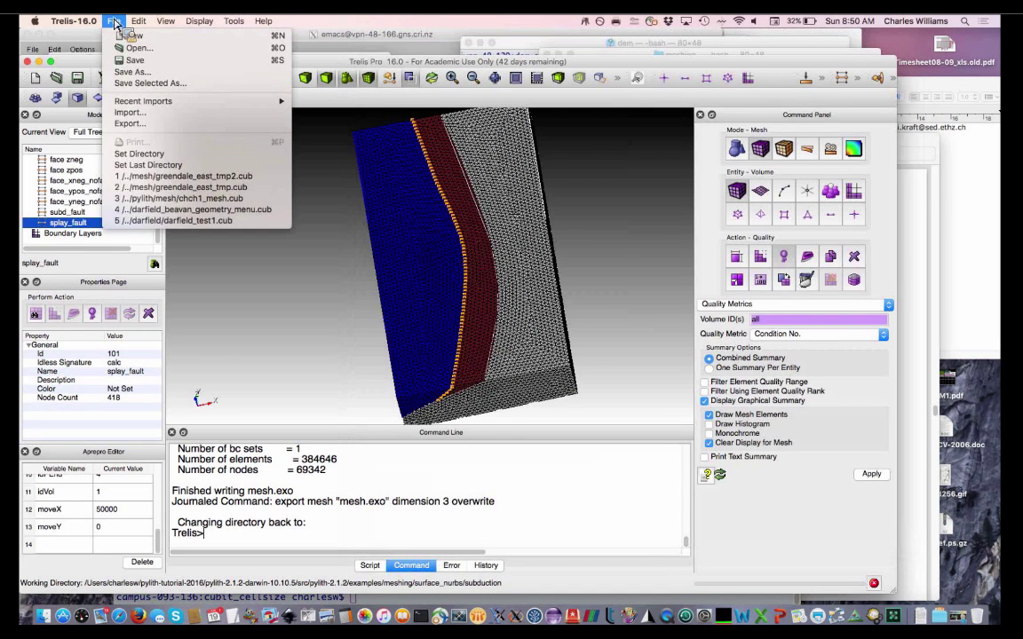
{"action": "left_click", "coordinate": [147, 157]}
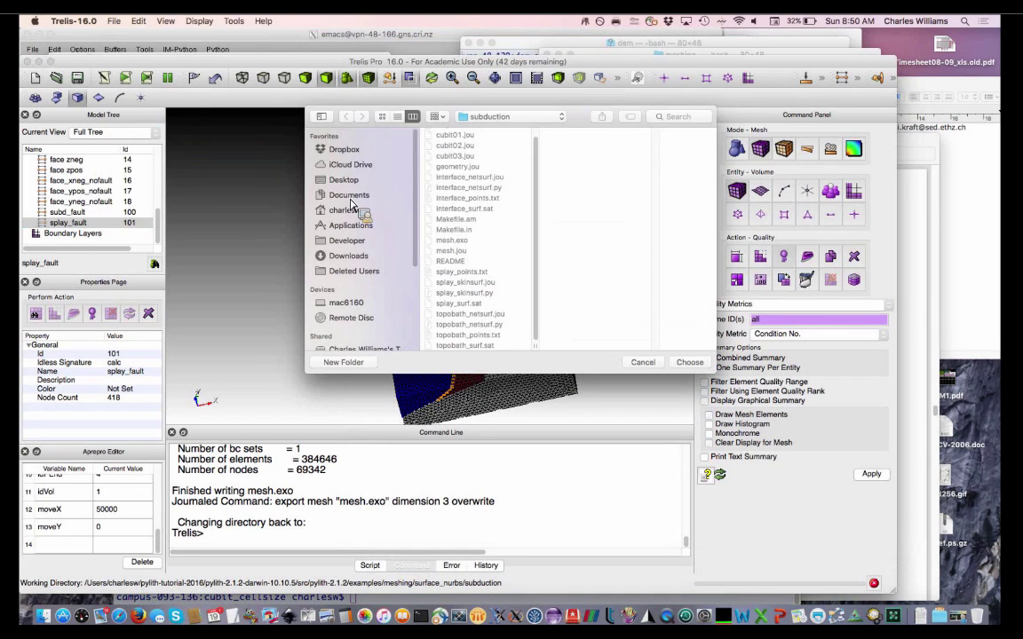
{"action": "left_click", "coordinate": [492, 117]}
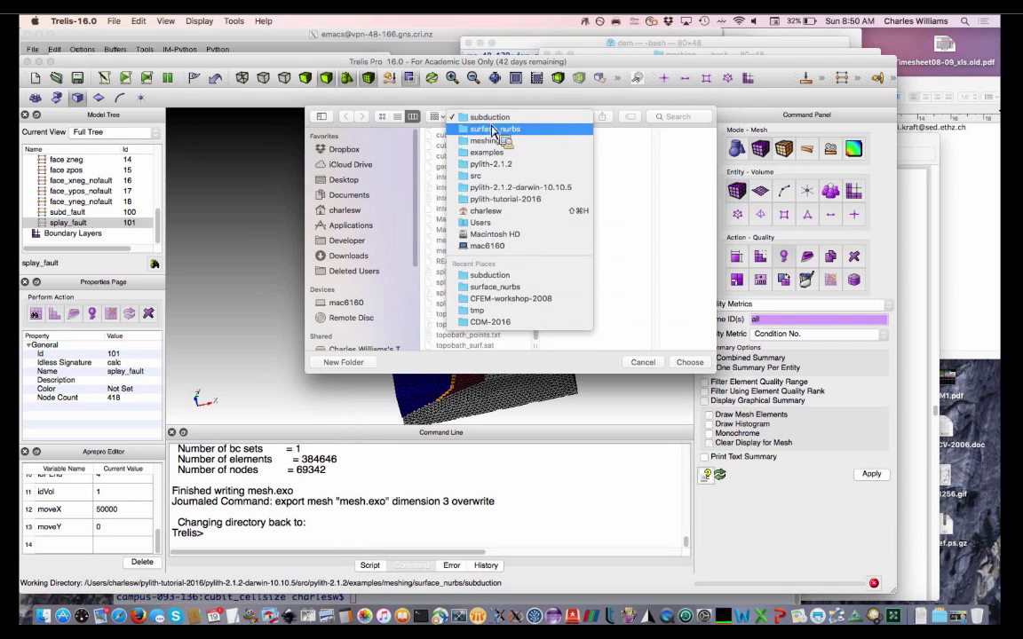
{"action": "left_click", "coordinate": [493, 139]}
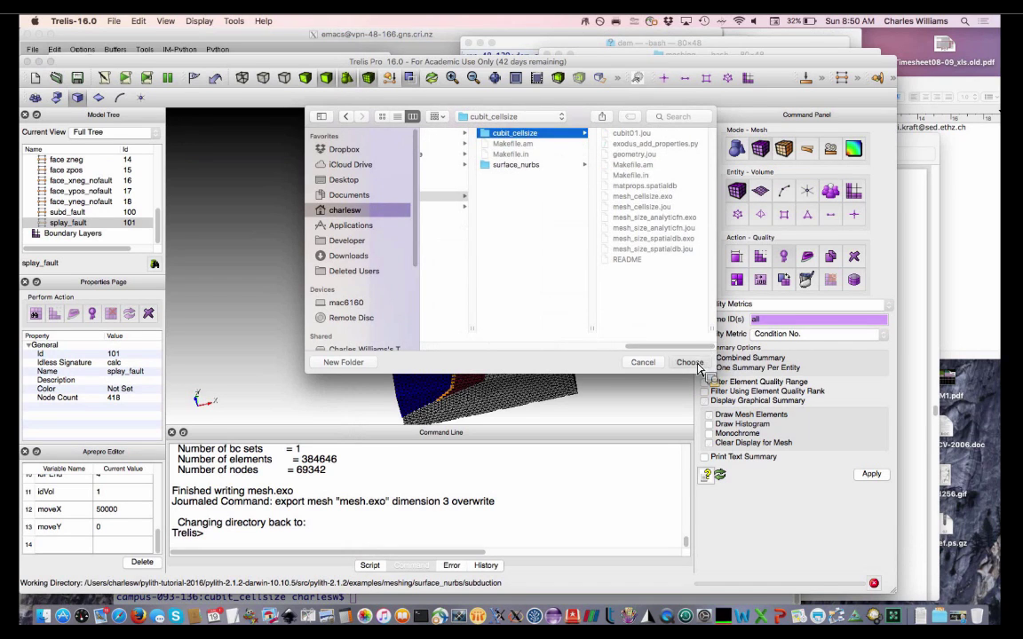
{"action": "left_click", "coordinate": [641, 363]}
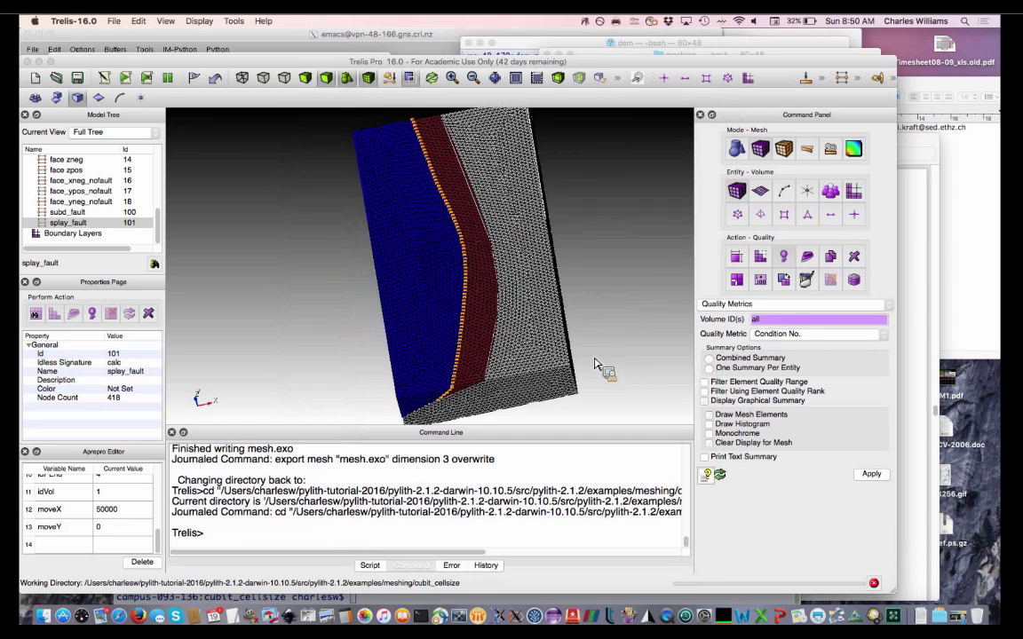
Open mesh_cellsize.jou from the cubit_cellsize folder in a new journal editor window.
{"action": "left_click", "coordinate": [106, 79]}
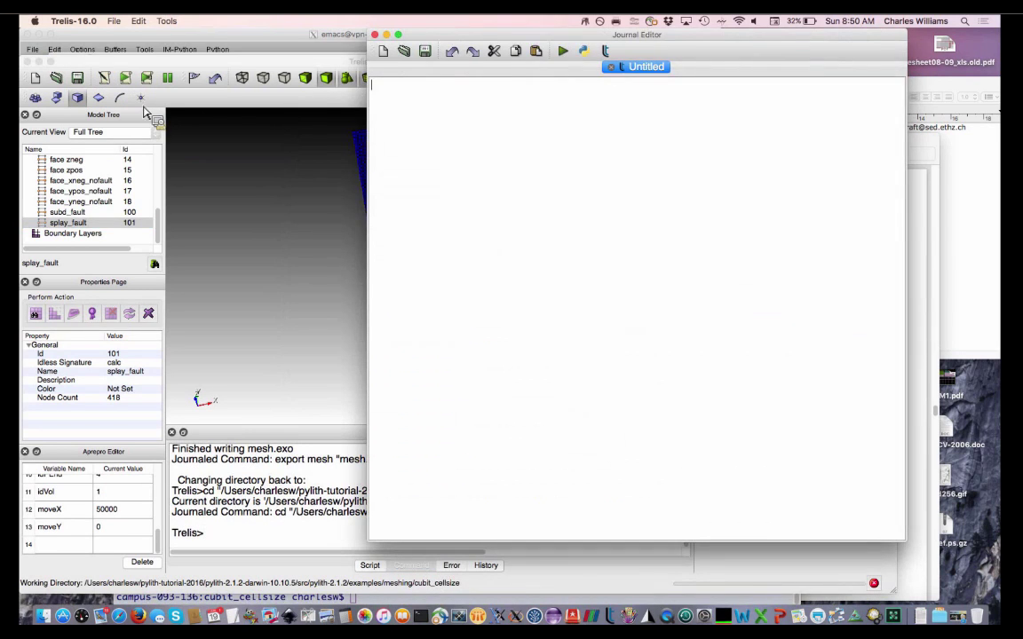
{"action": "left_click", "coordinate": [413, 59]}
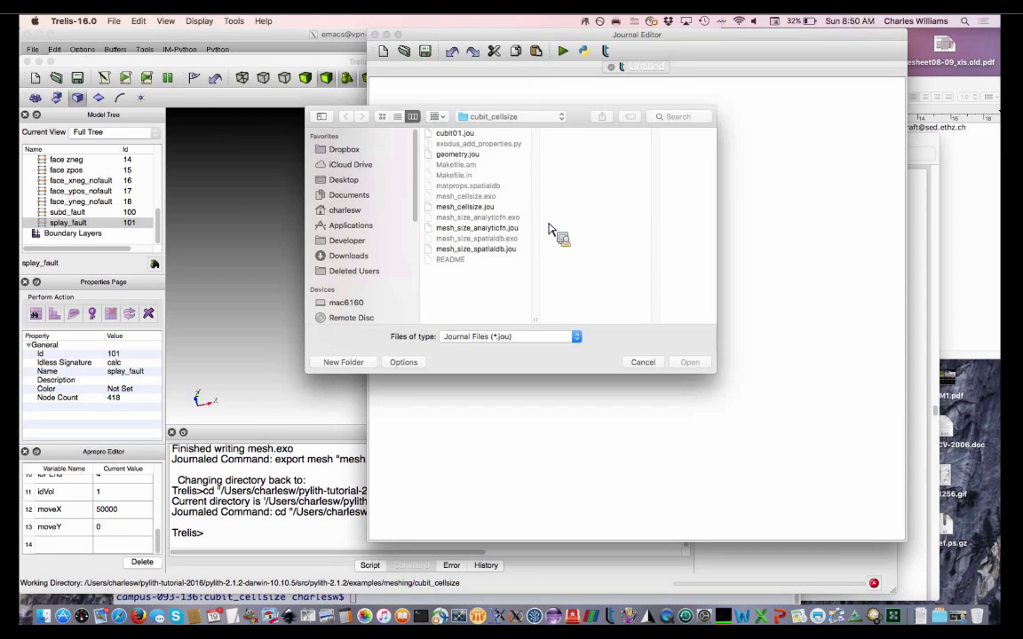
{"action": "left_click", "coordinate": [463, 206]}
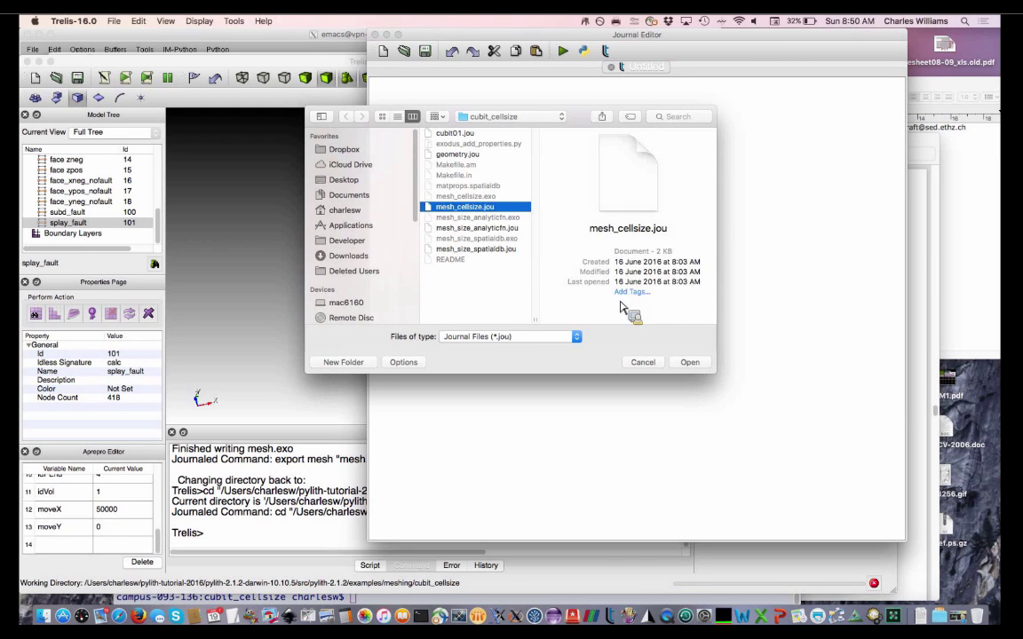
{"action": "left_click", "coordinate": [690, 362]}
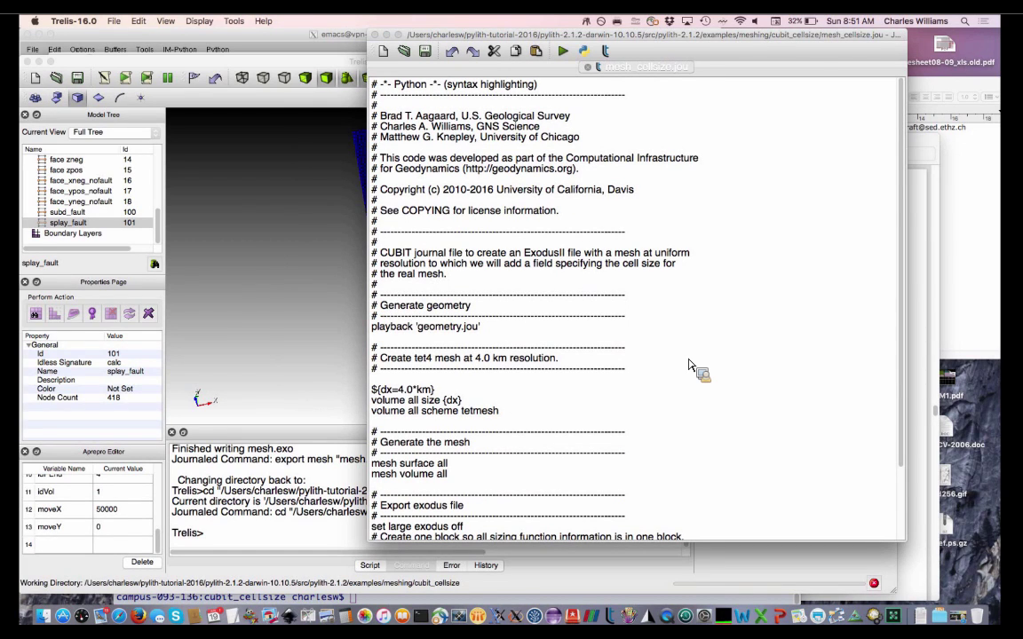
Run mesh_cellsize.jou from its start through the geometry.jou playback line to build the geometry, and inspect the volumes in 3D.
{"action": "triple_click", "coordinate": [379, 89]}
{"action": "left_click_drag", "start_coordinate": [379, 89], "coordinate": [546, 341]}
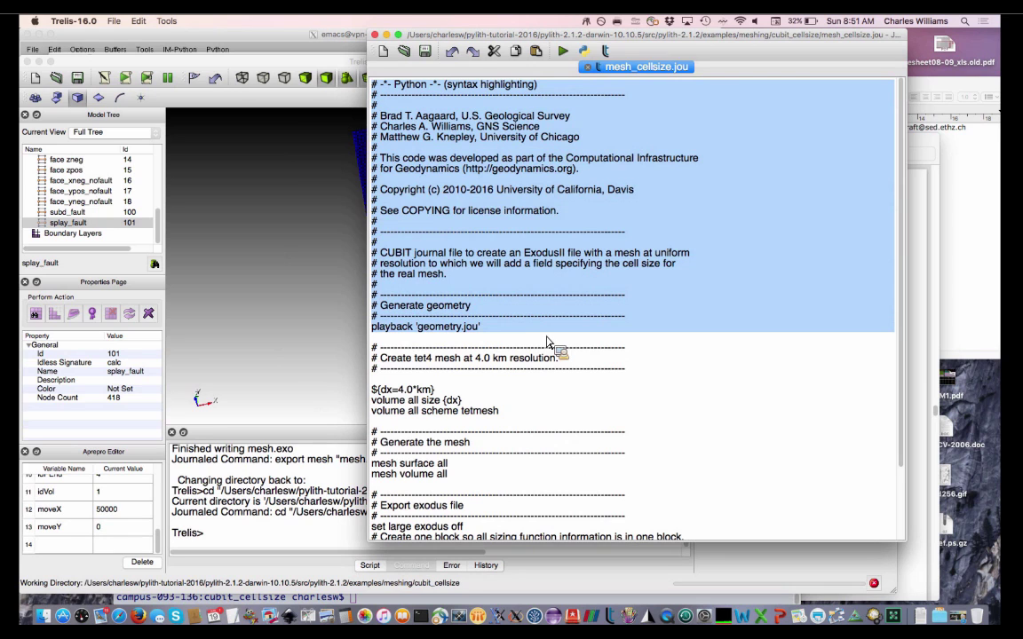
{"action": "right_click", "coordinate": [490, 259]}
{"action": "left_click", "coordinate": [510, 269]}
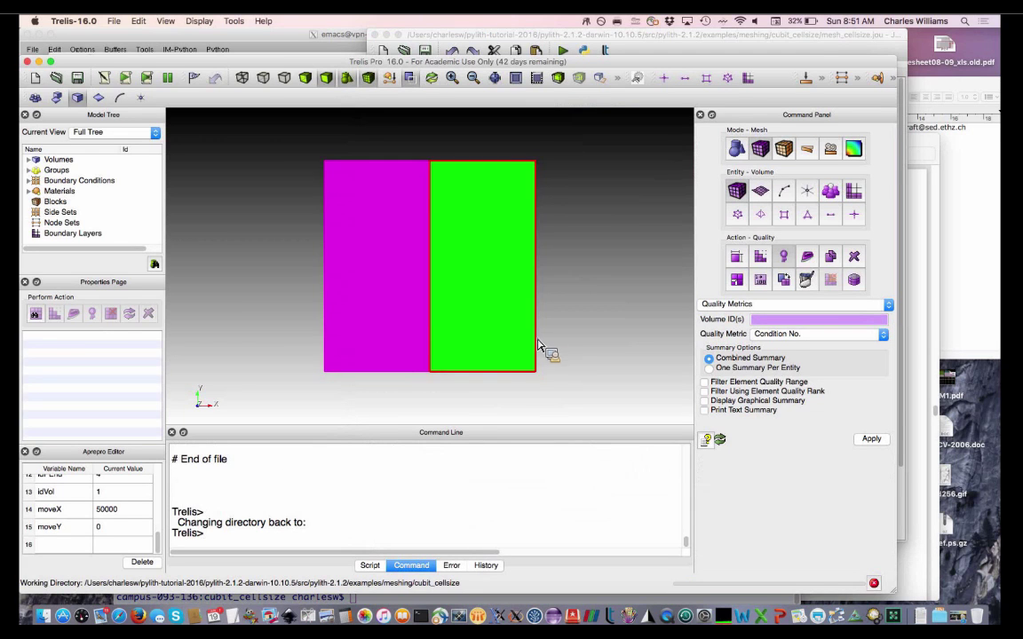
{"action": "left_click_drag", "start_coordinate": [529, 402], "coordinate": [480, 334]}
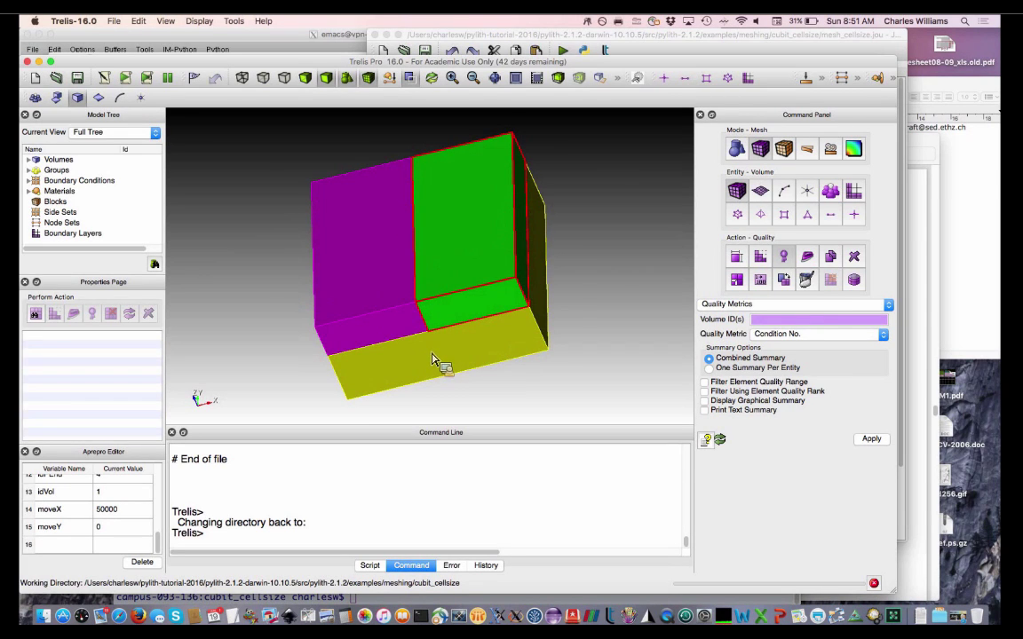
{"action": "left_click_drag", "start_coordinate": [576, 289], "coordinate": [579, 299]}
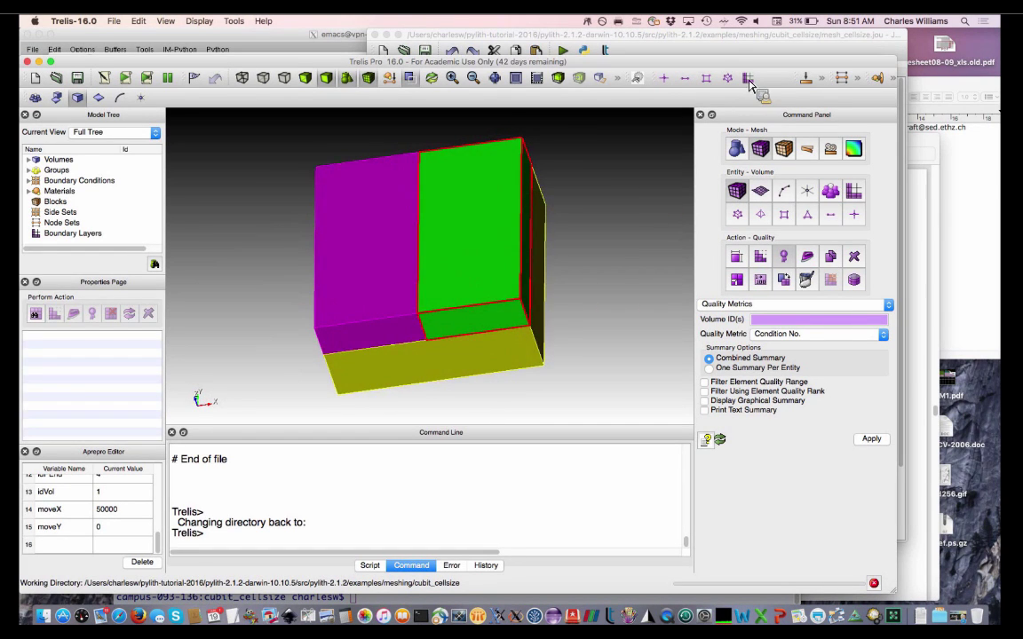
Run the sizing section of mesh_cellsize.jou to set dx to 4.0 km and the tetmesh scheme for all volumes.
{"action": "left_click", "coordinate": [665, 36]}
{"action": "scroll", "coordinate": [632, 233], "scroll_direction": "down", "scroll_amount": 2}
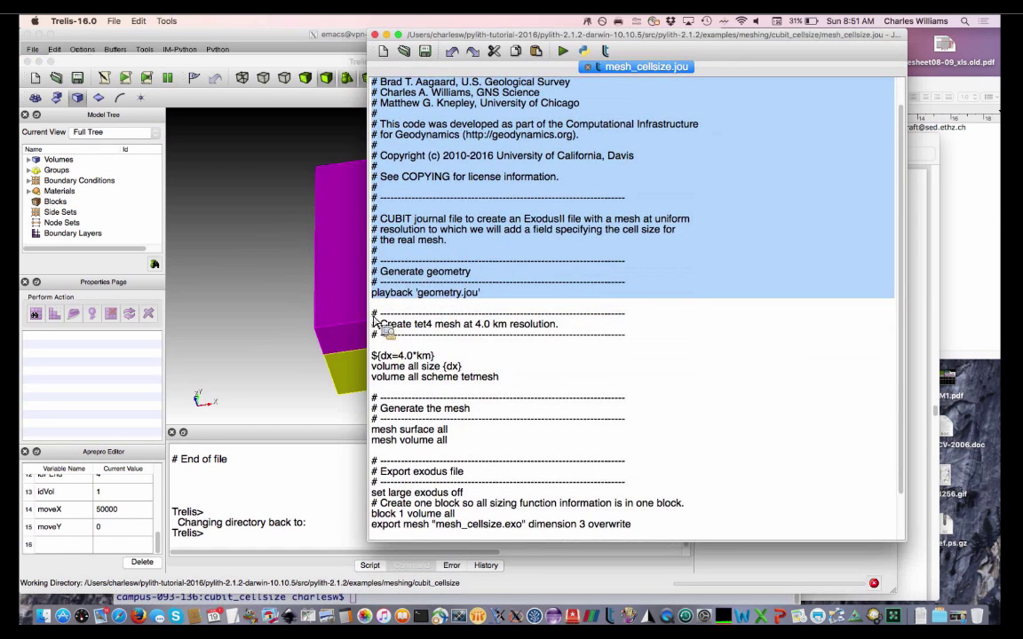
{"action": "left_click_drag", "start_coordinate": [374, 318], "coordinate": [525, 387]}
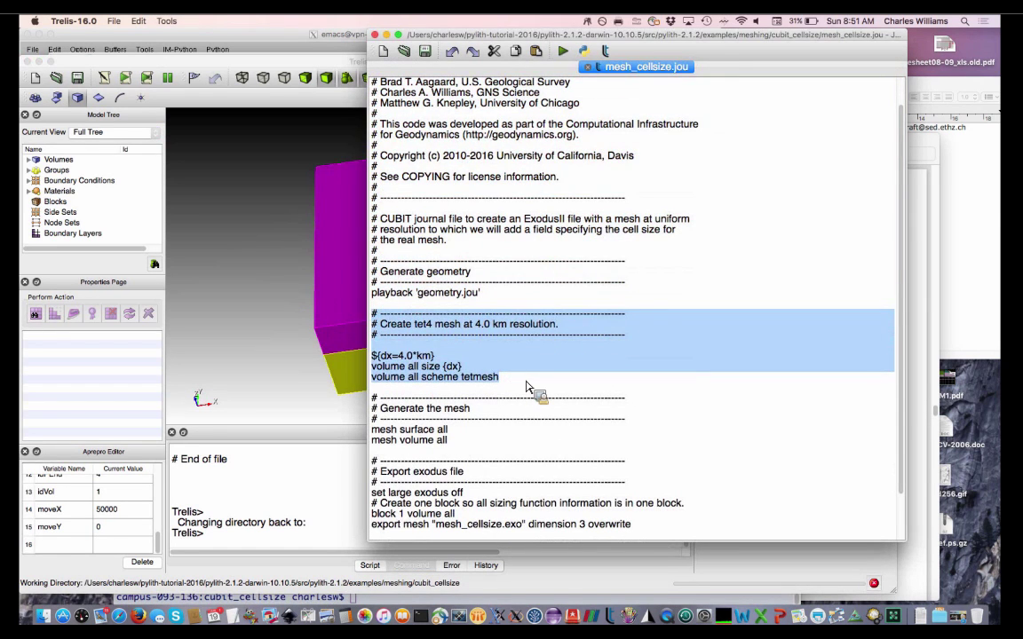
{"action": "right_click", "coordinate": [405, 372]}
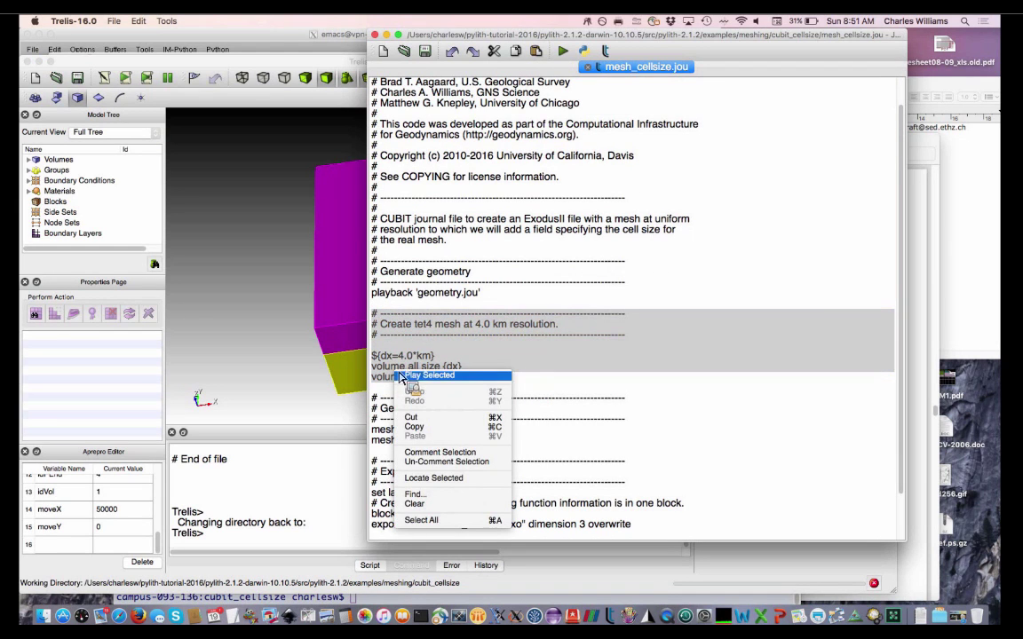
{"action": "left_click", "coordinate": [425, 376]}
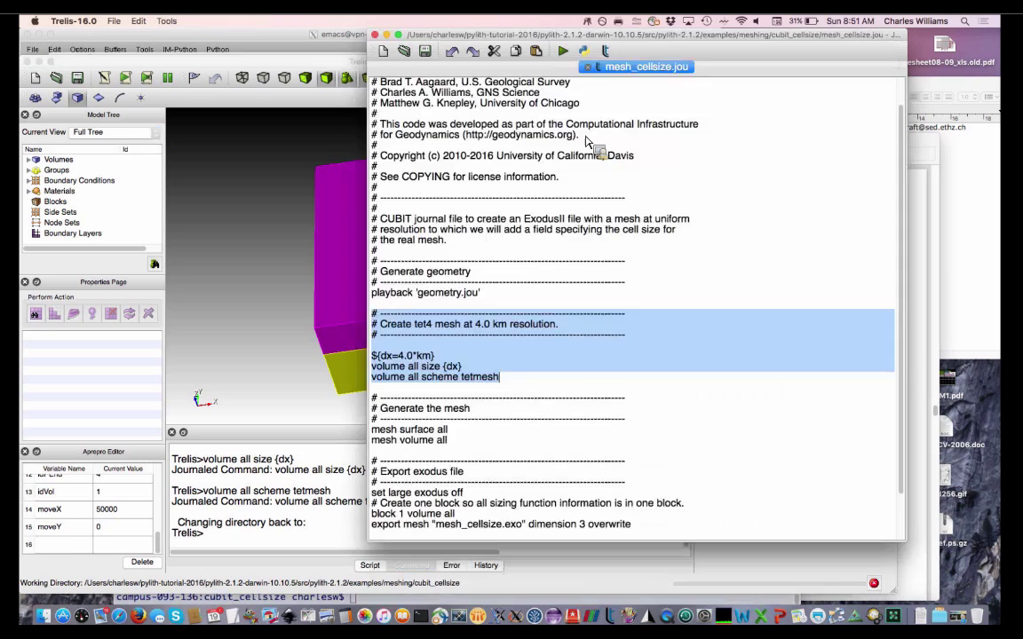
Run the Generate the mesh section of mesh_cellsize.jou to mesh all surfaces and volumes.
{"action": "left_click", "coordinate": [534, 36]}
{"action": "scroll", "coordinate": [550, 317], "scroll_direction": "down", "scroll_amount": 1}
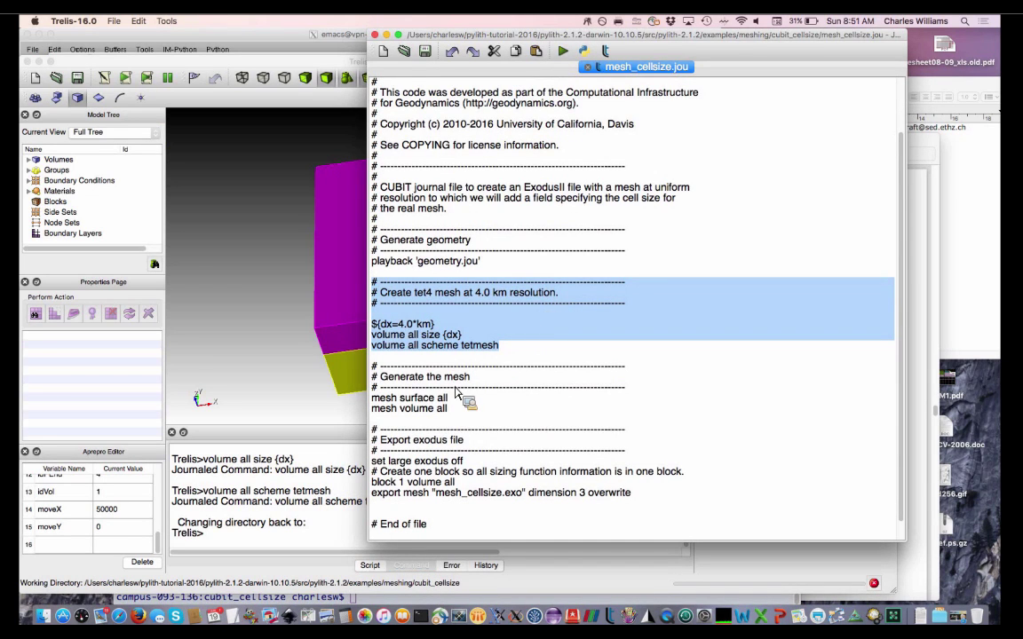
{"action": "left_click_drag", "start_coordinate": [372, 364], "coordinate": [482, 418]}
{"action": "right_click", "coordinate": [432, 409]}
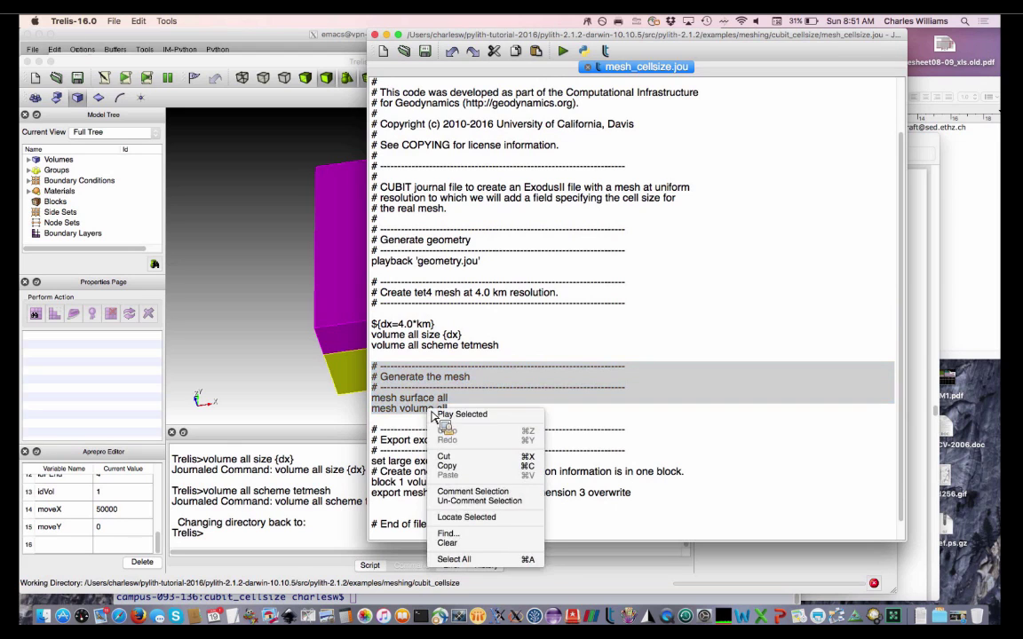
{"action": "left_click", "coordinate": [451, 413]}
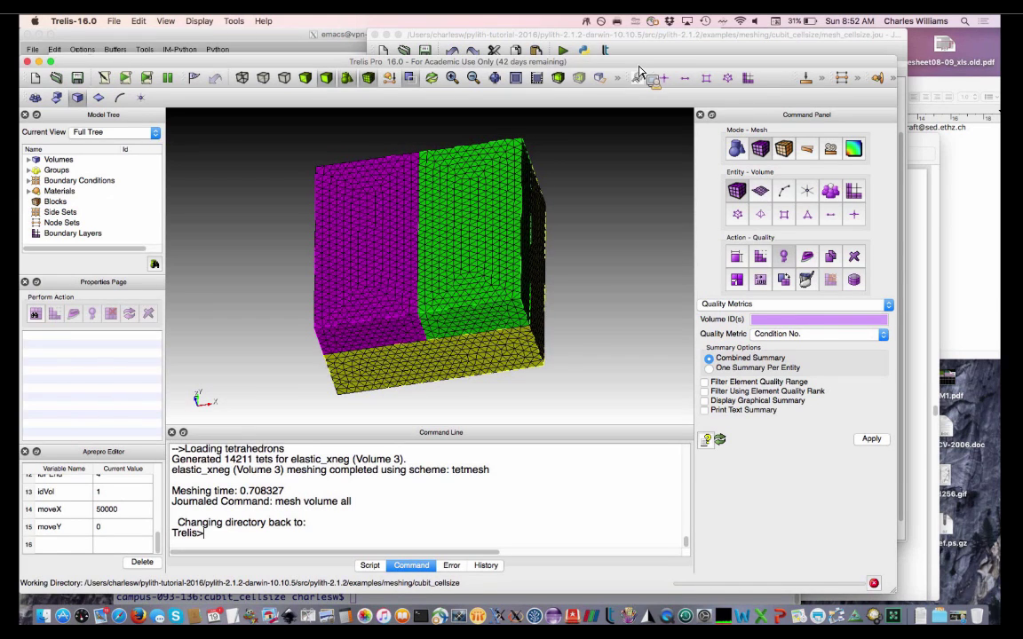
Run the export section of mesh_cellsize.jou to turn large exodus off, put all volumes in block 1 and write mesh_cellsize.exo with dimension 3 and overwrite.
{"action": "left_click", "coordinate": [621, 36]}
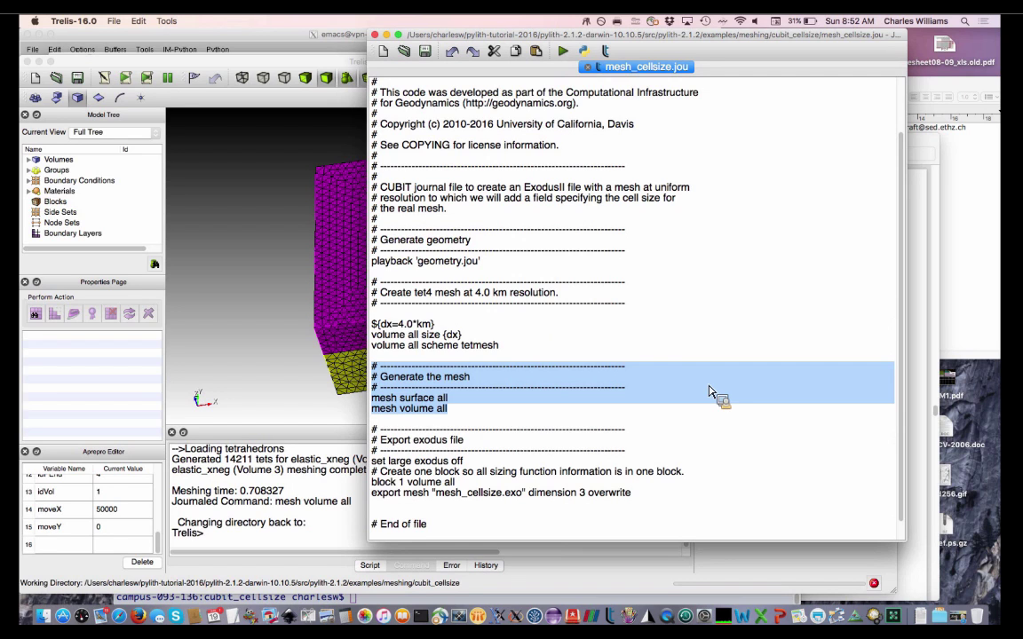
{"action": "scroll", "coordinate": [636, 326], "scroll_direction": "down", "scroll_amount": 1}
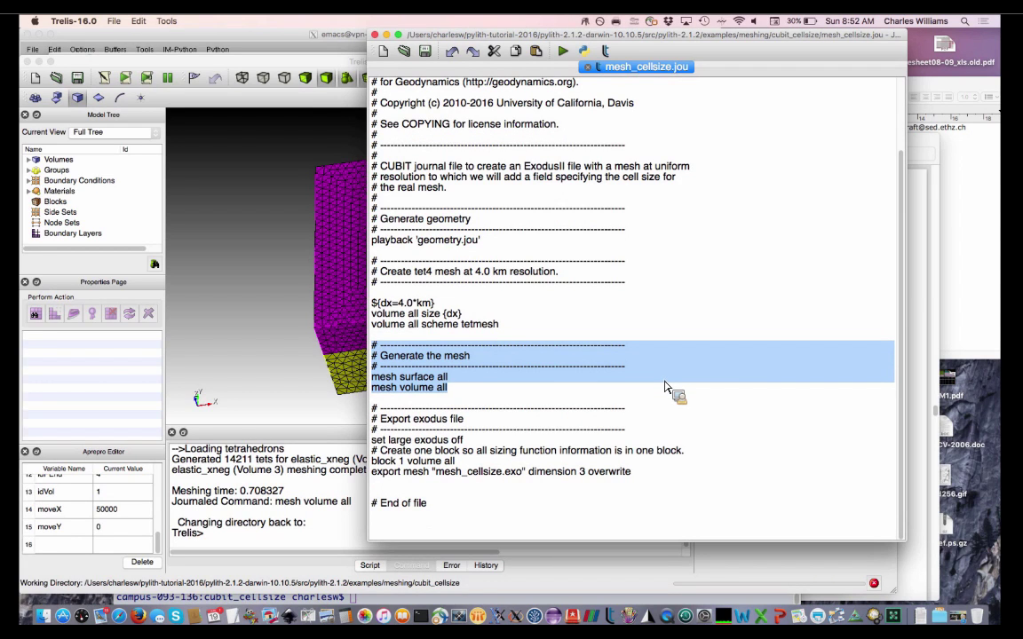
{"action": "double_click", "coordinate": [432, 441]}
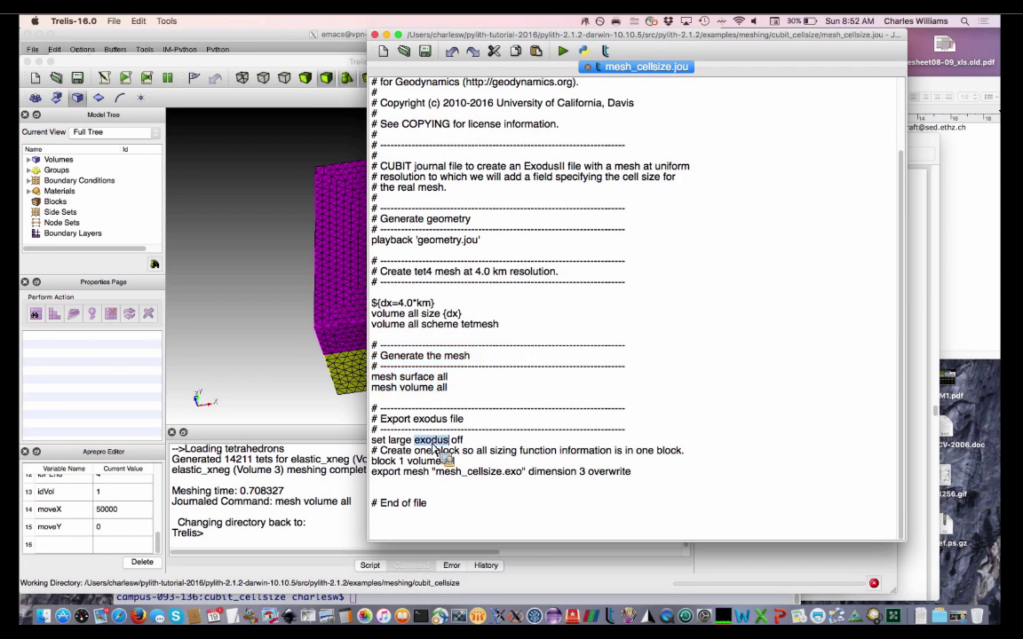
{"action": "triple_click", "coordinate": [433, 441]}
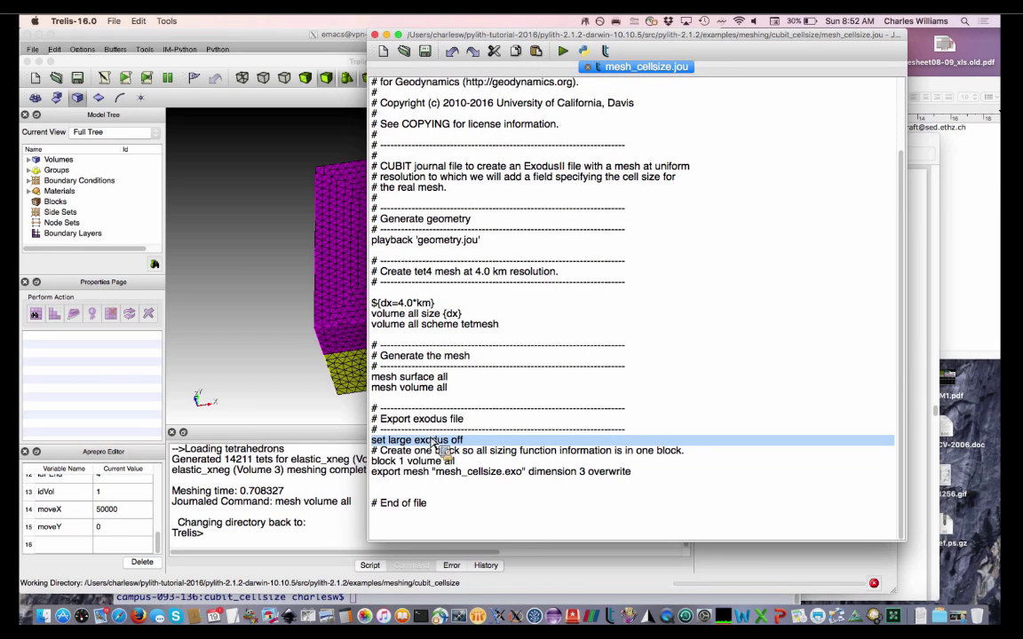
{"action": "left_click", "coordinate": [466, 441]}
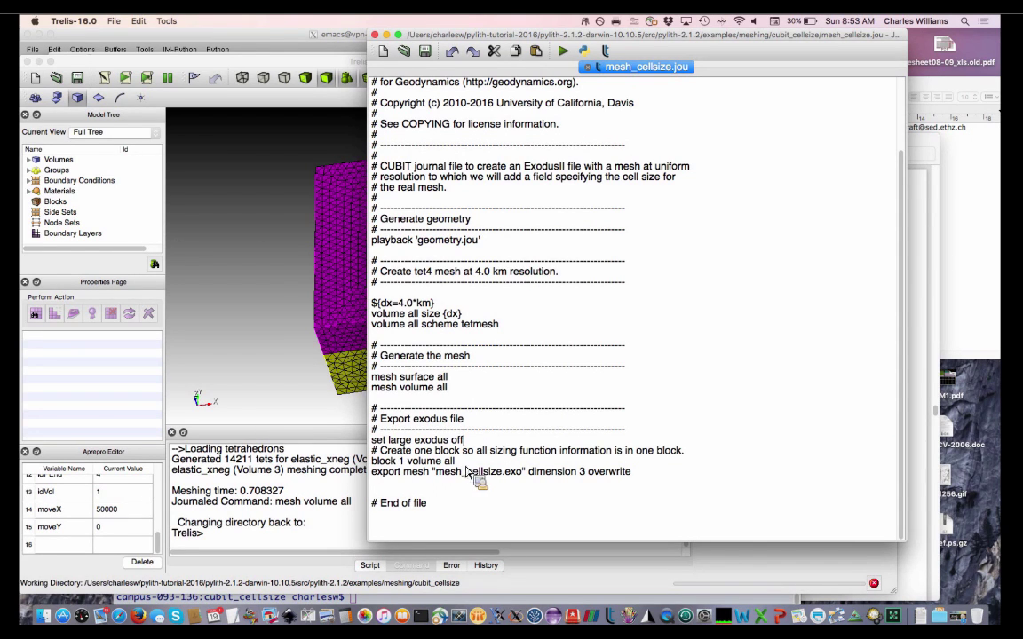
{"action": "scroll", "coordinate": [475, 475], "scroll_direction": "up", "scroll_amount": 2}
{"action": "scroll", "coordinate": [510, 464], "scroll_direction": "down", "scroll_amount": 2}
{"action": "left_click_drag", "start_coordinate": [372, 408], "coordinate": [667, 475]}
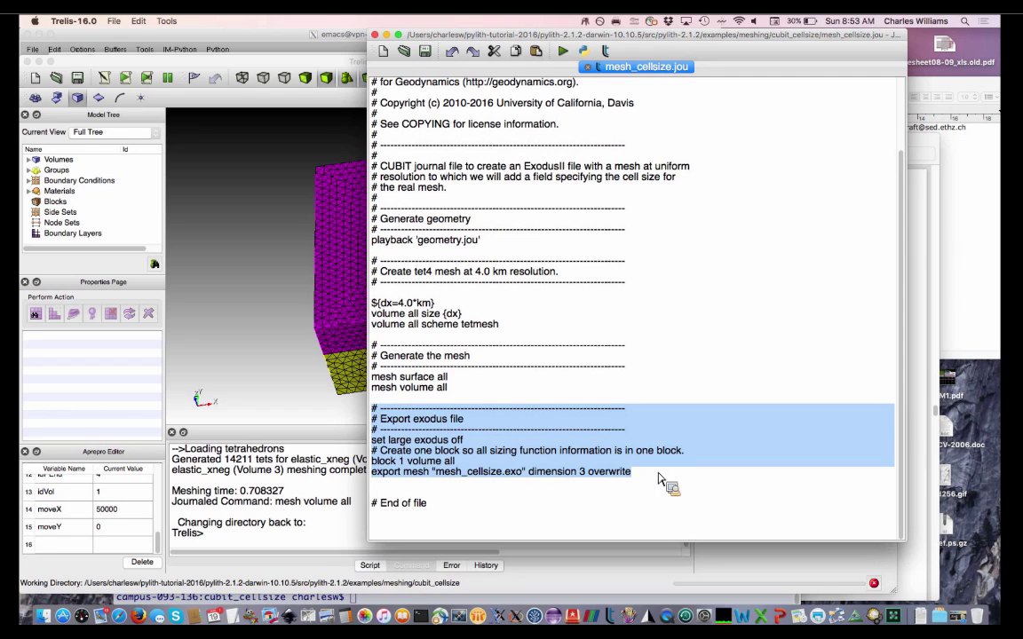
{"action": "right_click", "coordinate": [448, 464]}
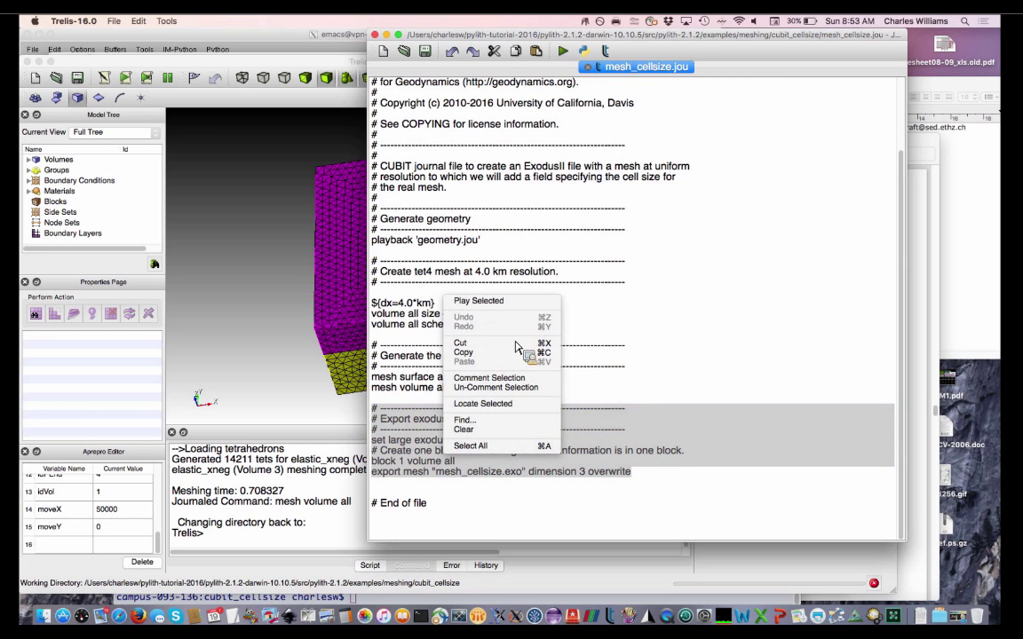
{"action": "left_click", "coordinate": [519, 303]}
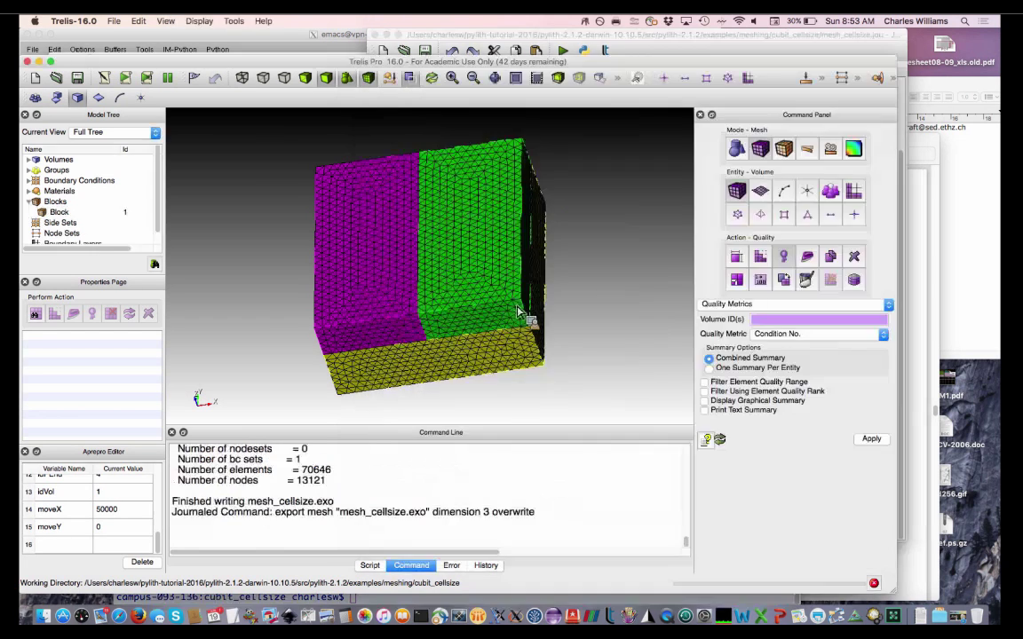